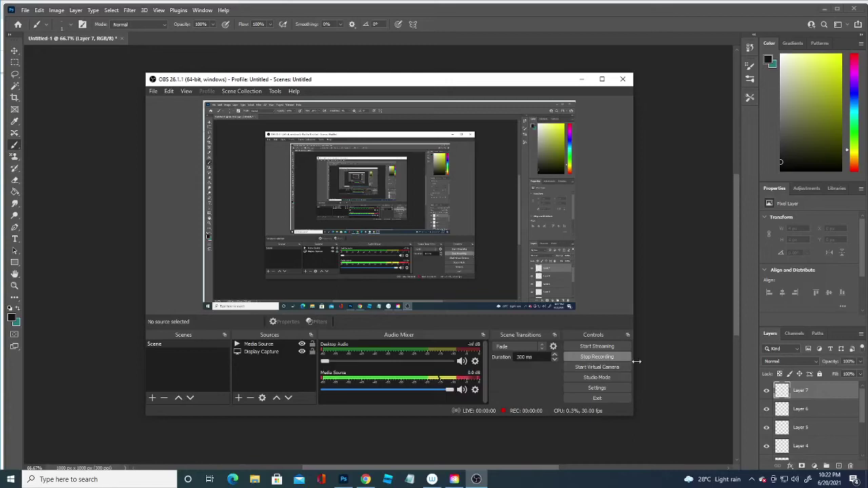
Turn on Vertical paint symmetry with its axis down the centre of the blank canvas.
left_click(640, 358)
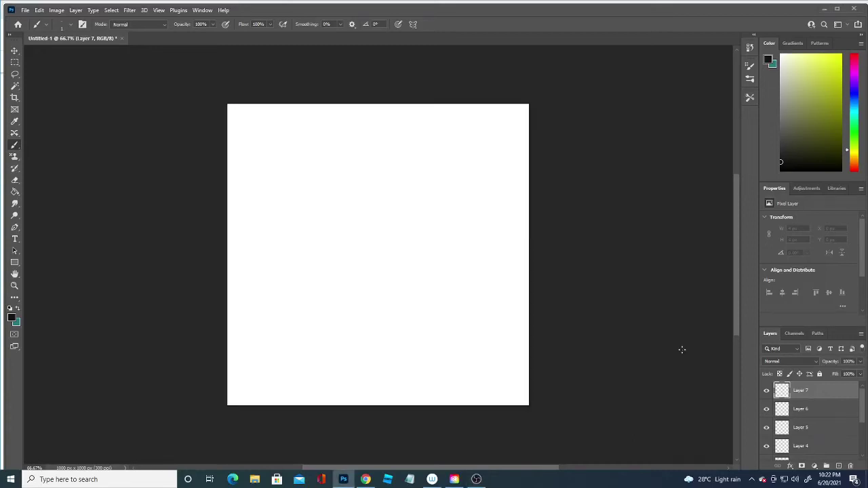
left_click(413, 24)
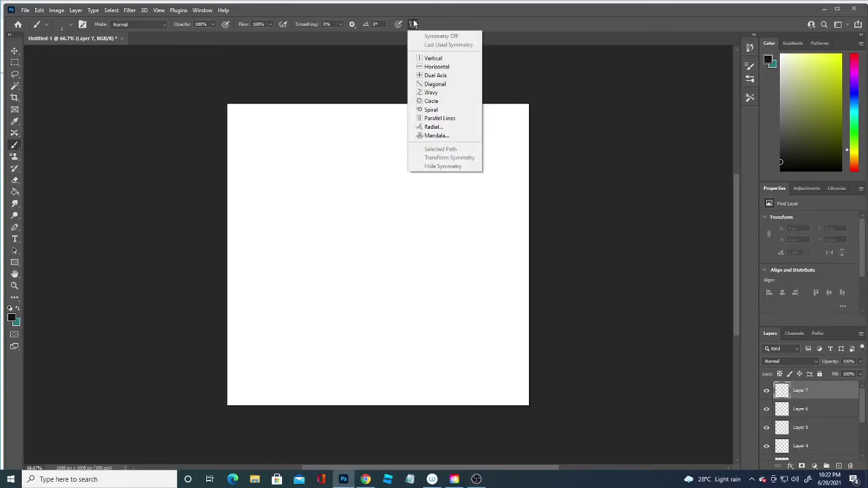
left_click(439, 59)
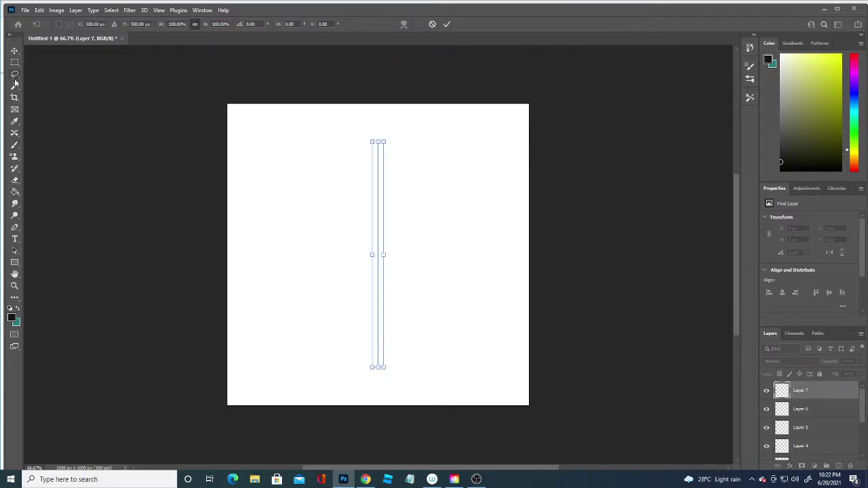
left_click(15, 144)
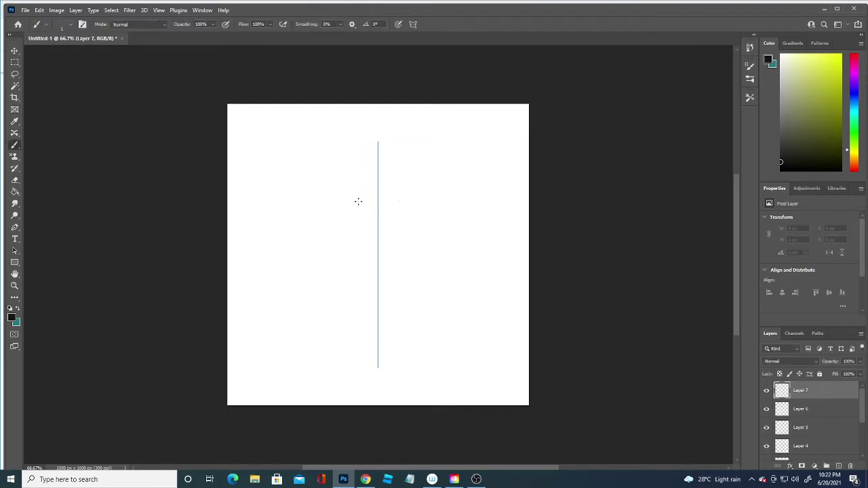
Draw mirrored eyebrows and eyes, undoing the test stroke and the head-side contours.
left_click_drag(358, 200, 369, 201)
key("ctrl+z")
left_click_drag(385, 204, 408, 203)
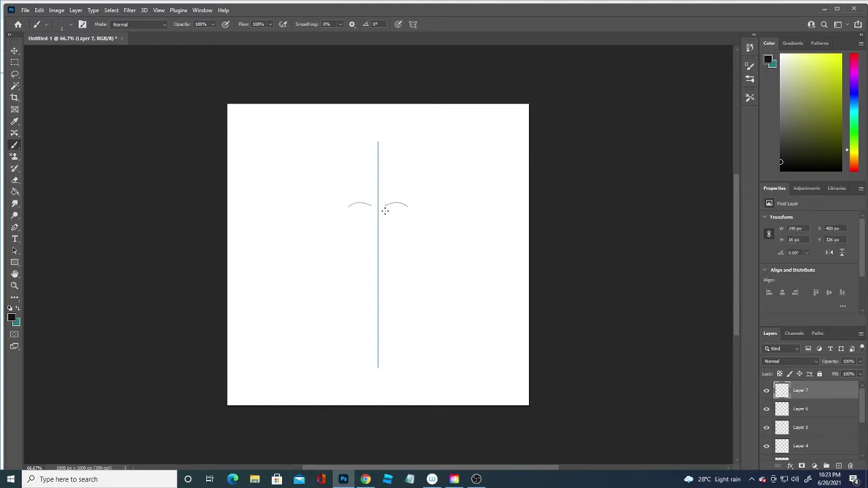
left_click_drag(384, 211, 396, 210)
mouse_move(343, 198)
left_mouse_down()
mouse_move(353, 253)
mouse_move(380, 278)
left_mouse_up()
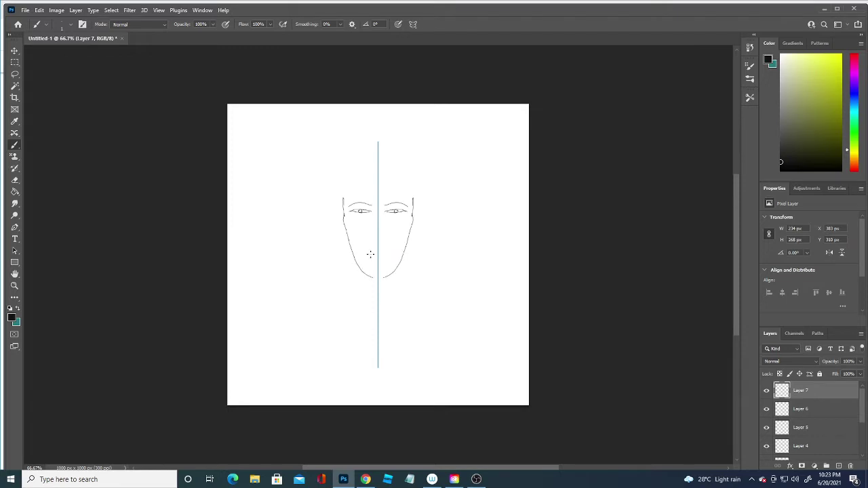
key("ctrl+z")
Add cheek lines, a nostril, the mouth, both ears and a jawline ending in a pointed chin.
left_click_drag(372, 240, 378, 241)
left_click(387, 249)
left_click_drag(368, 250, 388, 253)
left_click_drag(412, 205, 409, 263)
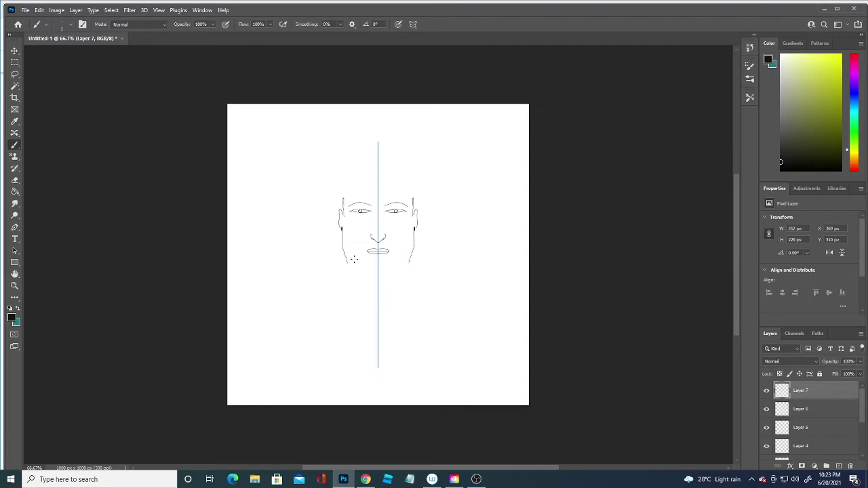
left_click_drag(348, 260, 380, 301)
Reshape the mouth corners, keeping a short stroke and undoing the discarded lip strokes.
left_click_drag(364, 248, 366, 255)
key("ctrl+z")
left_click_drag(368, 255, 390, 256)
key("ctrl+z")
mouse_move(390, 248)
left_mouse_down()
mouse_move(399, 257)
mouse_move(345, 260)
left_mouse_up()
Draw wavy mirrored hair rising from the temples across the forehead, with temple shading.
mouse_move(414, 204)
left_mouse_down()
mouse_move(419, 188)
mouse_move(404, 159)
mouse_move(383, 170)
mouse_move(400, 187)
left_mouse_up()
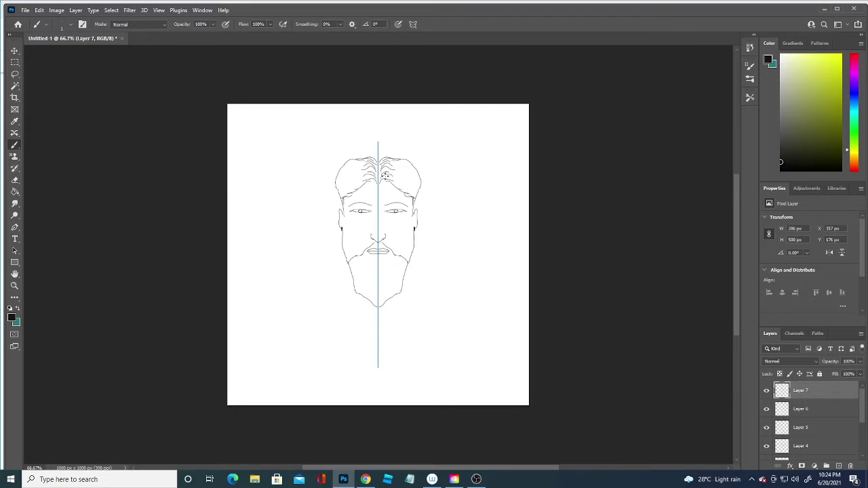
mouse_move(384, 174)
left_mouse_down()
mouse_move(411, 187)
mouse_move(390, 173)
mouse_move(411, 178)
mouse_move(386, 165)
mouse_move(413, 167)
left_mouse_up()
left_click_drag(412, 199, 414, 208)
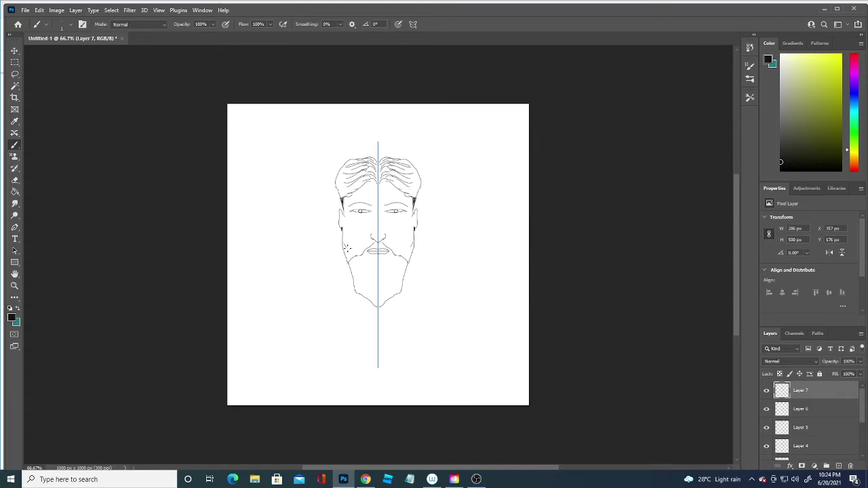
Outline the beard from beside the mustache along the cheeks, undoing the neck strokes.
left_click_drag(345, 247, 354, 255)
left_click_drag(407, 260, 410, 268)
mouse_move(410, 269)
left_mouse_down()
mouse_move(417, 290)
mouse_move(442, 285)
left_mouse_up()
key("ctrl+z")
Connect the cheeks to the beard and draw mirrored shoulder lines out from the jaw.
left_click_drag(341, 228, 354, 258)
left_click_drag(408, 265, 420, 295)
key("ctrl+z")
key("ctrl+z")
left_click_drag(409, 263, 427, 275)
mouse_move(427, 275)
left_mouse_down()
mouse_move(461, 288)
mouse_move(467, 417)
left_mouse_up()
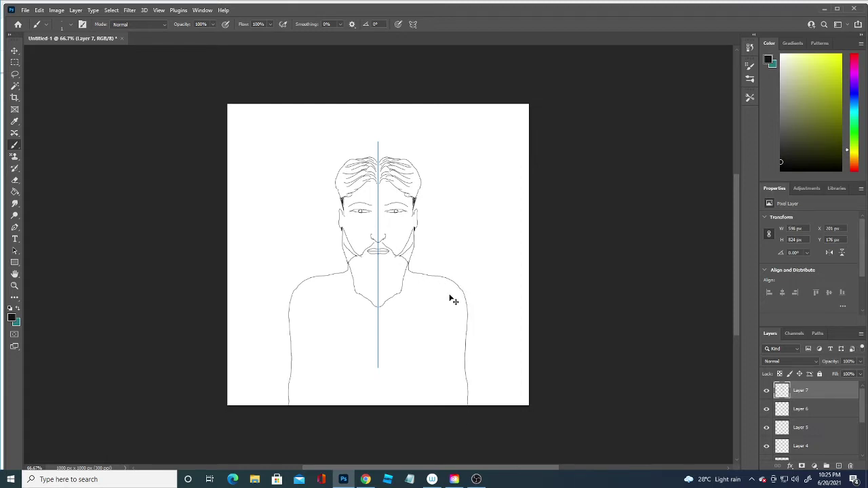
Draw the torso sides and chest lines down to the canvas bottom, redoing misplaced curves.
key("ctrl+z")
mouse_move(453, 283)
left_mouse_down()
mouse_move(473, 298)
mouse_move(472, 413)
left_mouse_up()
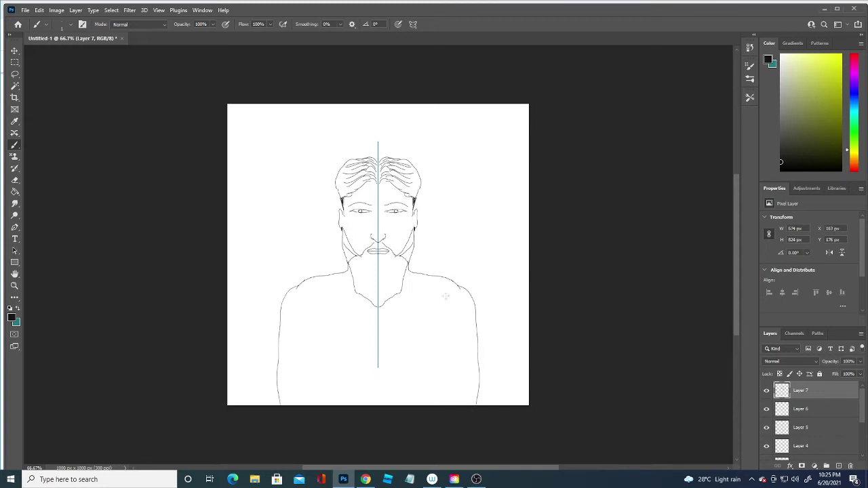
left_click_drag(303, 331, 338, 427)
key("ctrl+z")
left_click_drag(447, 308, 431, 418)
Add hair strands to the beard near the mouth and in the lower beard.
mouse_move(349, 255)
left_mouse_down()
mouse_move(362, 272)
mouse_move(370, 269)
mouse_move(365, 290)
mouse_move(381, 290)
mouse_move(384, 302)
left_mouse_up()
left_click_drag(404, 268, 401, 282)
mouse_move(400, 279)
left_mouse_down()
mouse_move(384, 305)
mouse_move(406, 292)
mouse_move(404, 276)
mouse_move(386, 271)
mouse_move(382, 289)
mouse_move(401, 262)
mouse_move(381, 266)
left_mouse_up()
Add strands near the mustache and temple hair, undoing the strokes over the eyes.
left_click_drag(414, 243, 407, 254)
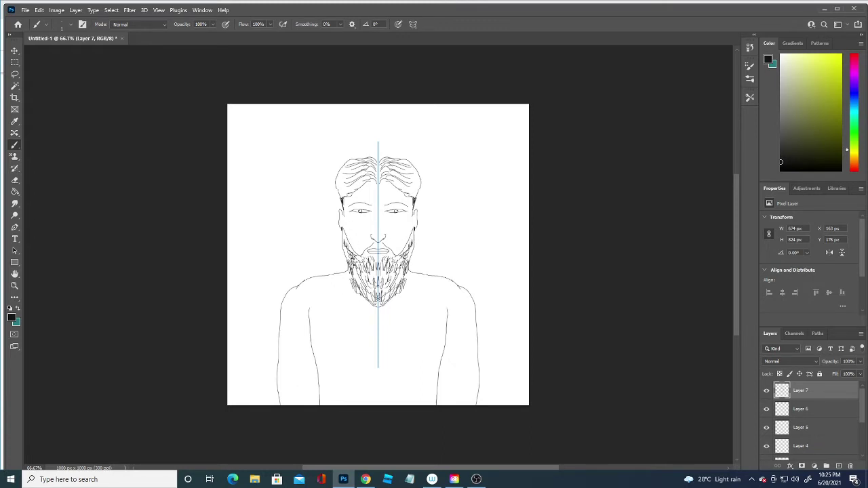
mouse_move(355, 180)
left_mouse_down()
mouse_move(346, 189)
mouse_move(340, 179)
left_mouse_up()
mouse_move(407, 181)
left_mouse_down()
mouse_move(399, 191)
mouse_move(412, 197)
mouse_move(393, 188)
mouse_move(399, 177)
mouse_move(338, 183)
mouse_move(347, 171)
left_mouse_up()
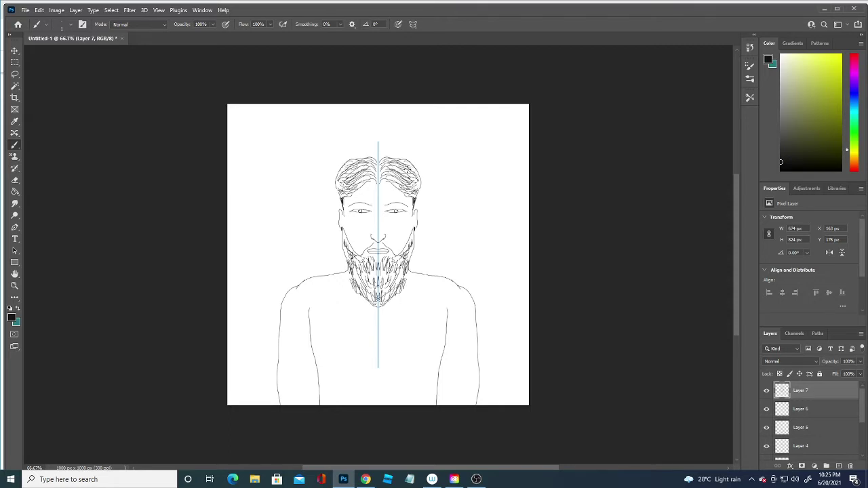
left_click_drag(418, 178, 413, 185)
left_click_drag(366, 212, 353, 213)
key("ctrl+z")
Add temple hair marks, more beard-side strands and the inner arm lines.
left_click_drag(408, 207, 412, 199)
mouse_move(400, 259)
left_mouse_down()
mouse_move(392, 286)
mouse_move(411, 234)
mouse_move(393, 265)
mouse_move(361, 260)
mouse_move(372, 249)
mouse_move(363, 254)
mouse_move(389, 251)
mouse_move(375, 281)
mouse_move(383, 284)
left_mouse_up()
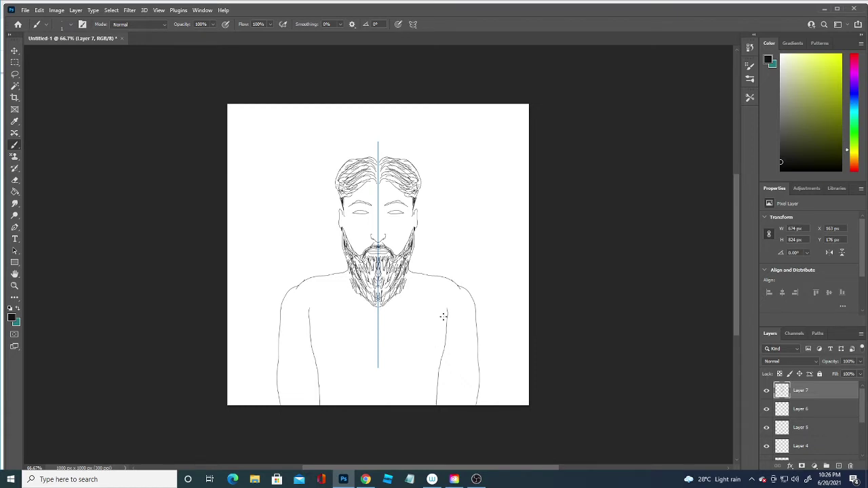
left_click_drag(446, 316, 433, 417)
Add a new empty layer and select Layer 5 for the background.
left_click(816, 415)
key("ctrl+shift+alt+n")
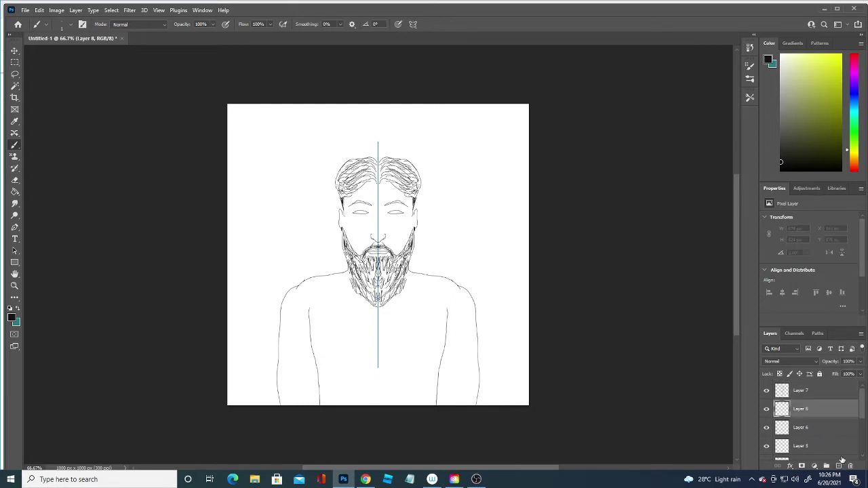
left_click(817, 428)
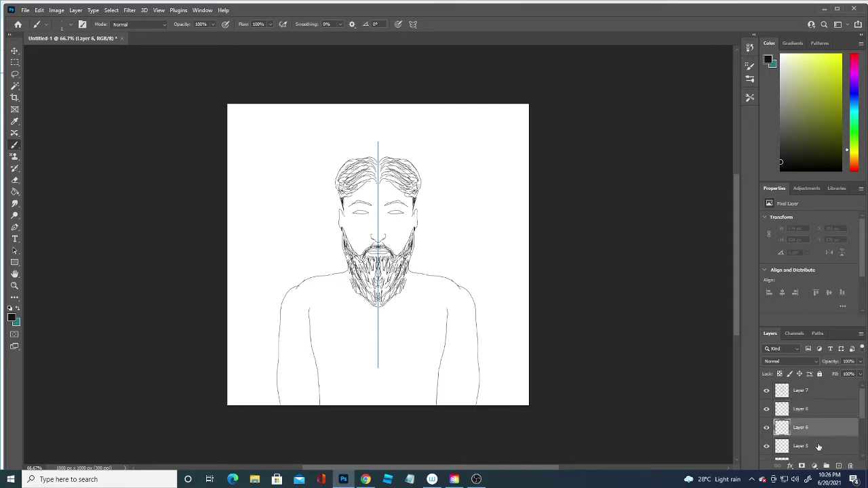
Pick a dark blue foreground colour and fill the background layer with it.
key("i")
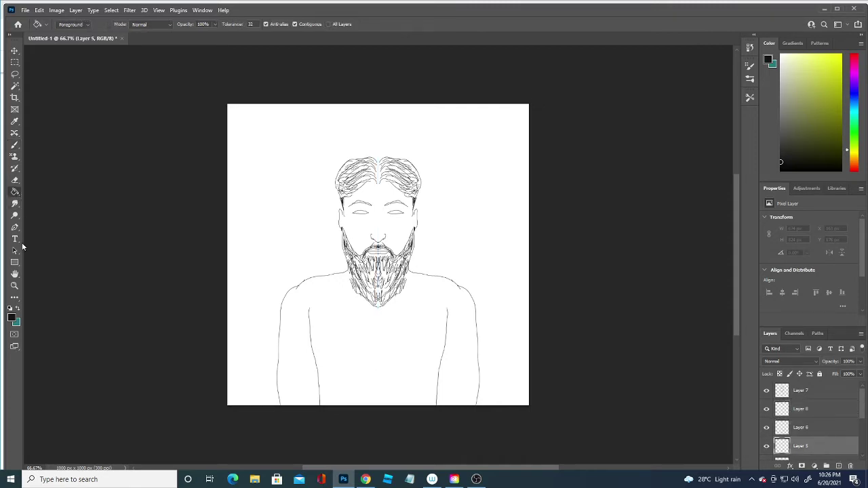
left_click(11, 318)
left_click(152, 405)
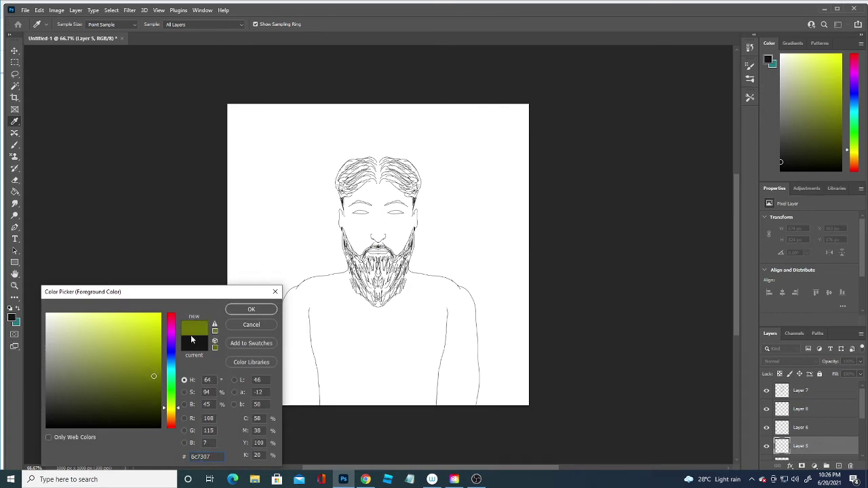
left_click(116, 383)
left_click(171, 351)
left_click(141, 374)
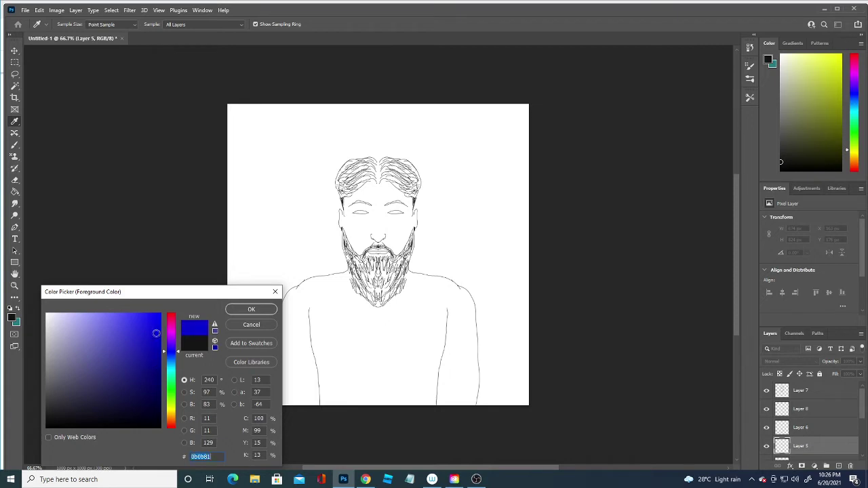
left_click(133, 330)
left_click(116, 389)
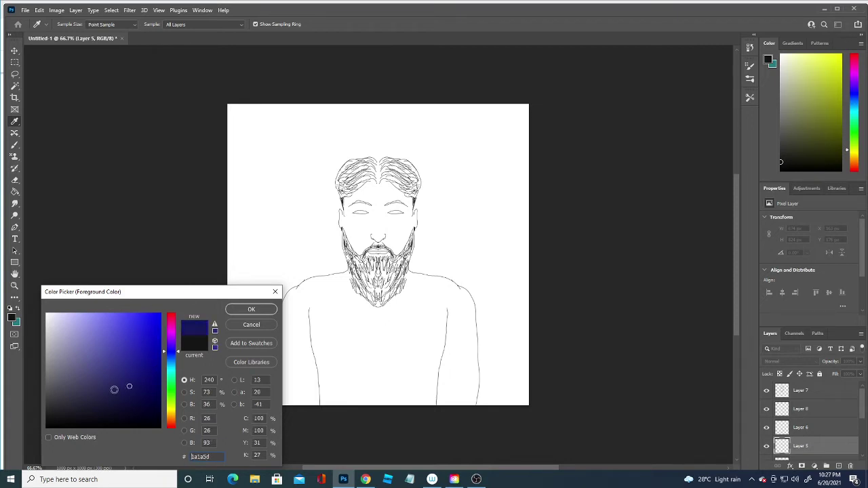
left_click(238, 310)
key("g")
left_click(240, 407)
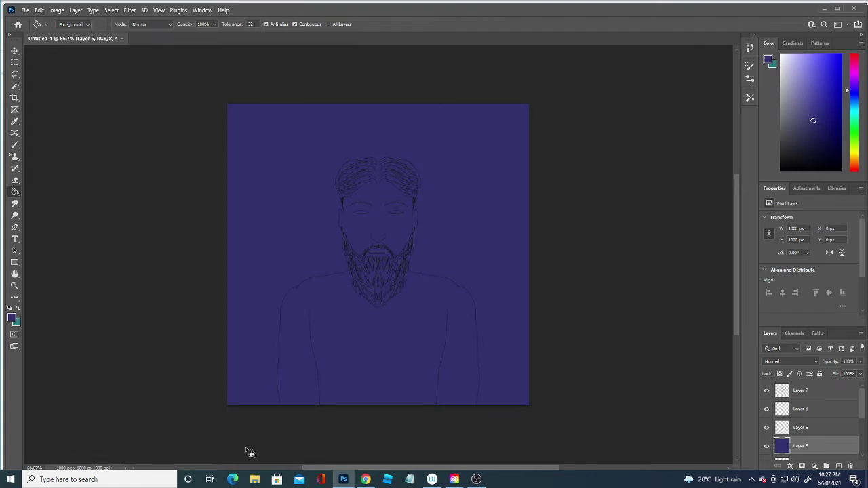
Add a new layer above Layer 8 and fill it with pale green.
left_click(817, 391)
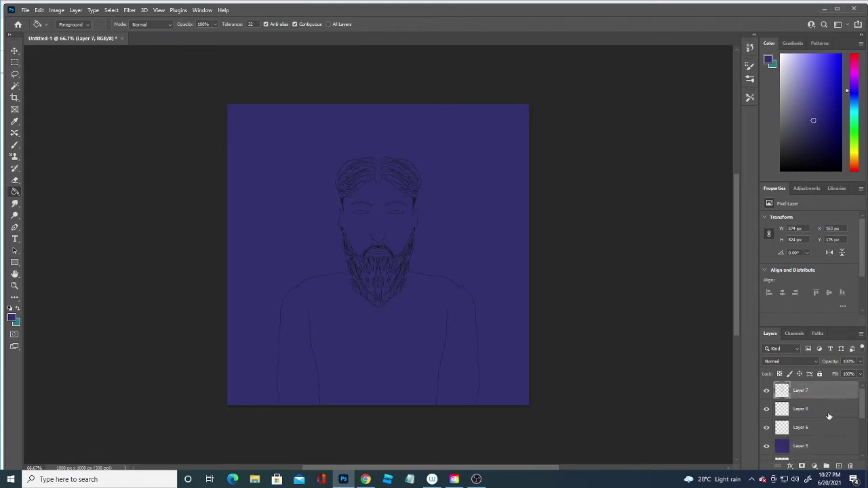
left_click(767, 391)
left_click(814, 409)
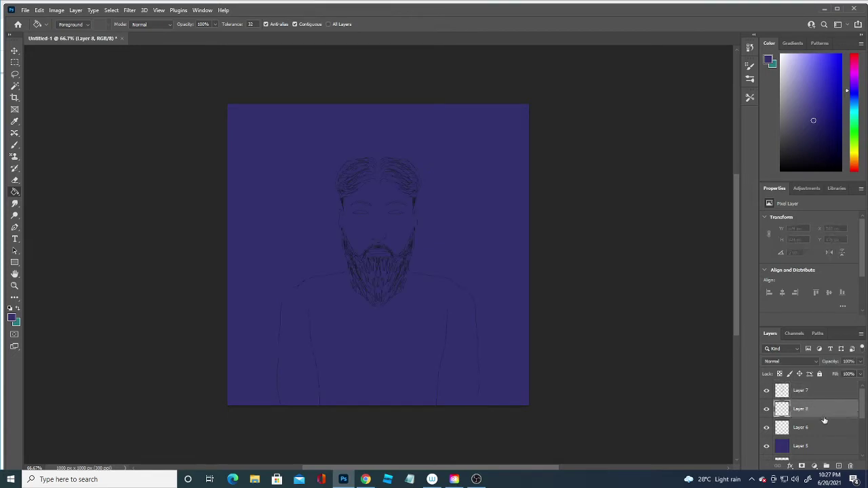
left_click(839, 466)
left_click(12, 319)
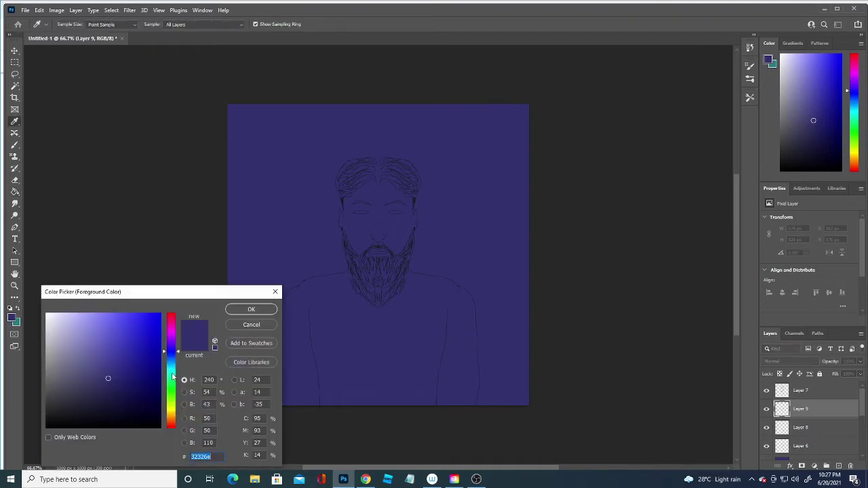
left_click(172, 388)
left_click(107, 332)
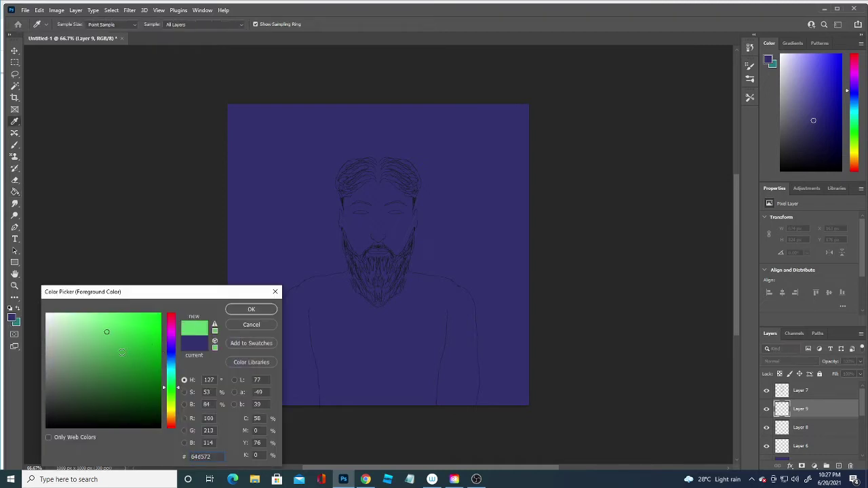
left_click(85, 326)
left_click(59, 330)
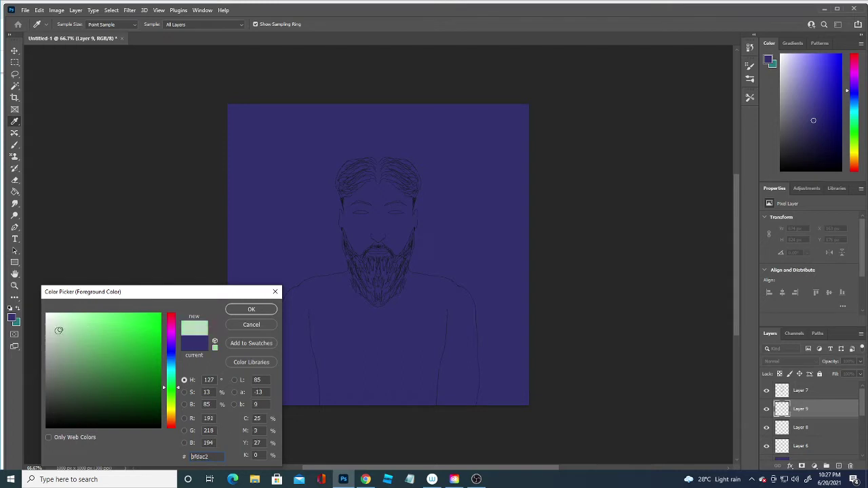
left_click(247, 310)
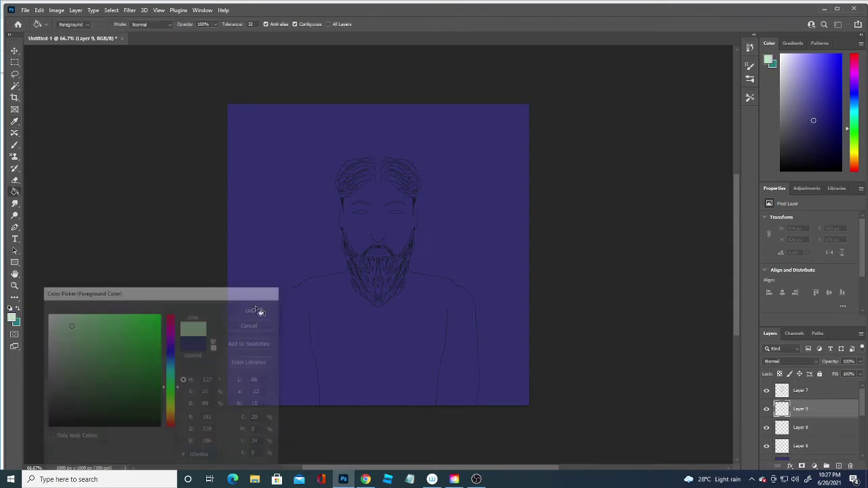
left_click(456, 210)
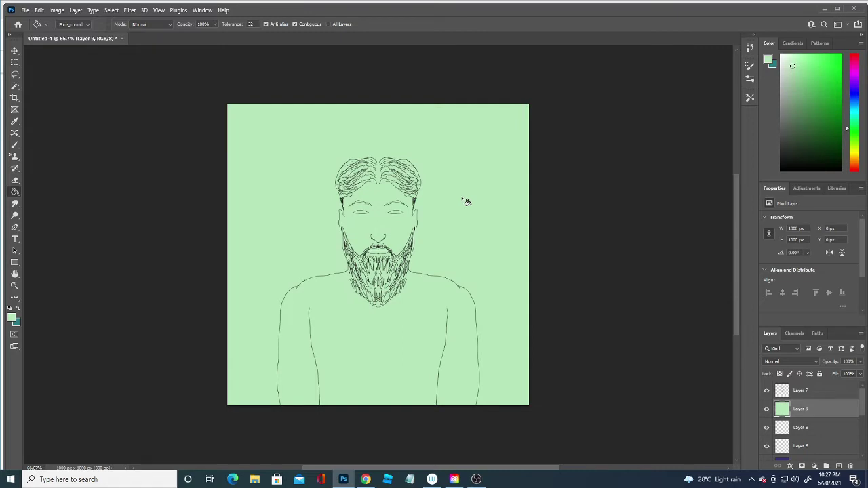
Select Layer 7 and choose white as the foreground colour.
left_click(838, 392)
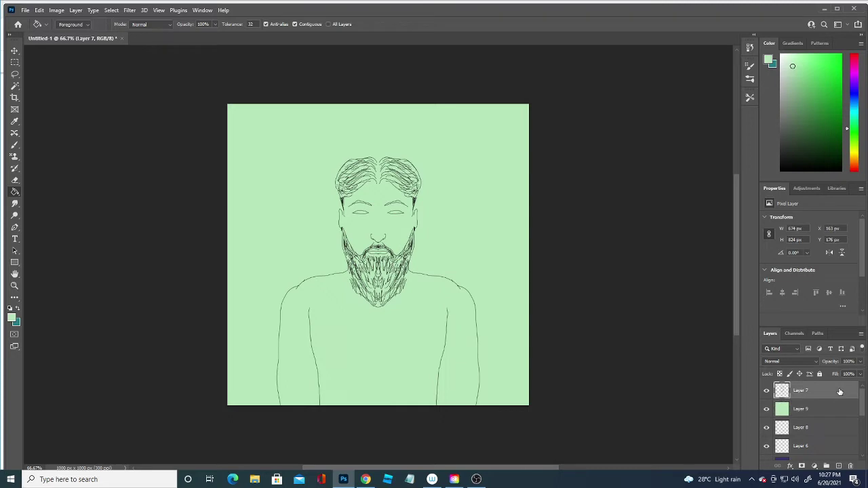
left_click(11, 318)
left_click_drag(85, 347, 58, 302)
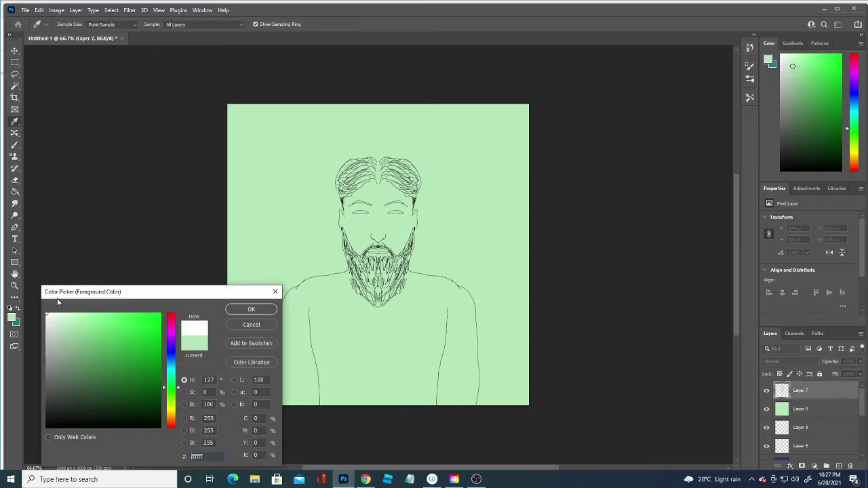
Paint the insides of both eyes white with the mirrored Brush, discarding trial Paint Bucket fills.
left_click(229, 309)
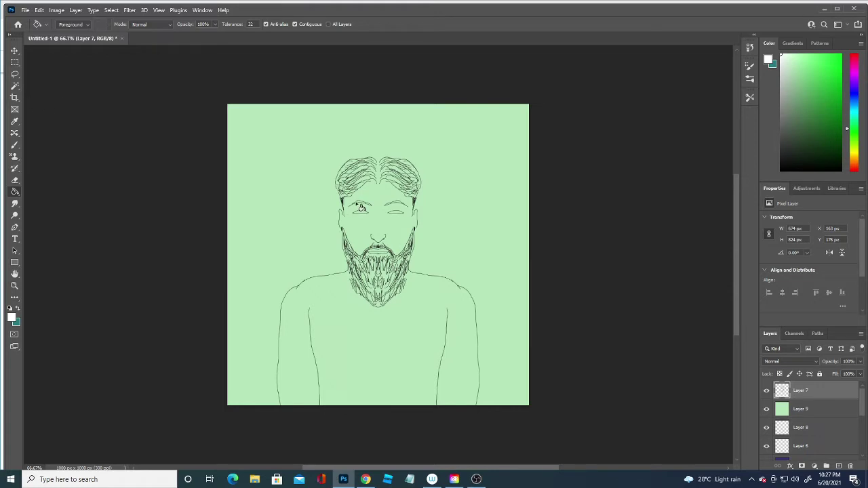
left_click(359, 203)
left_click(393, 209)
key("ctrl+z")
left_click(364, 193)
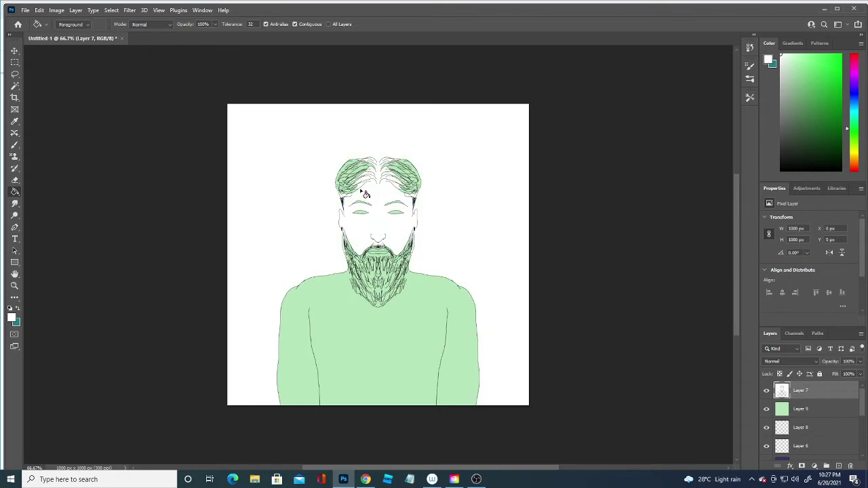
key("ctrl+z")
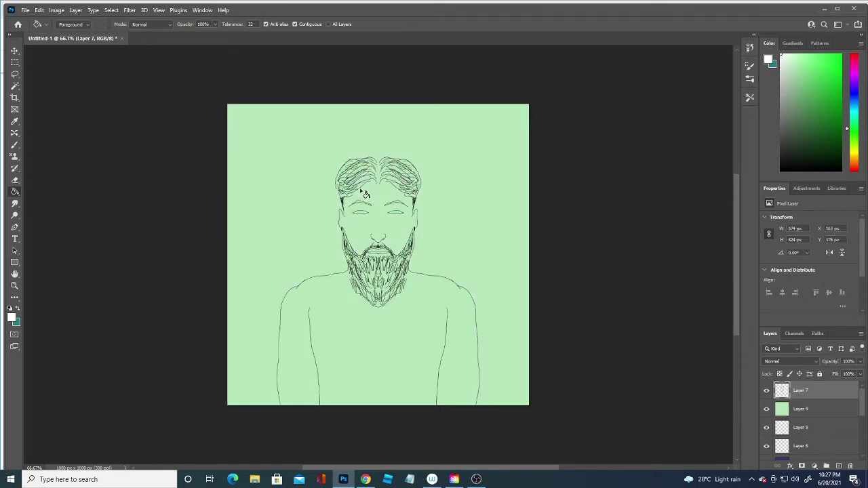
key("b")
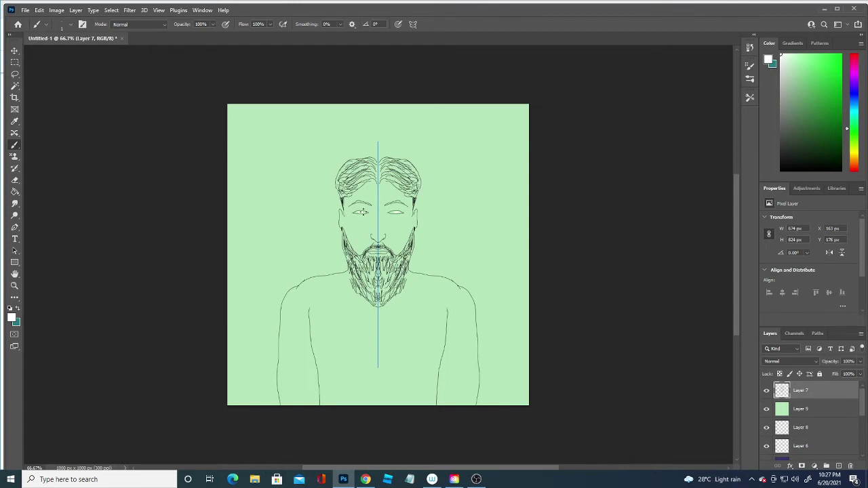
left_click_drag(363, 211, 357, 212)
Zoom in on the face and smooth out the white inside the eyes.
key("ctrl+plus")
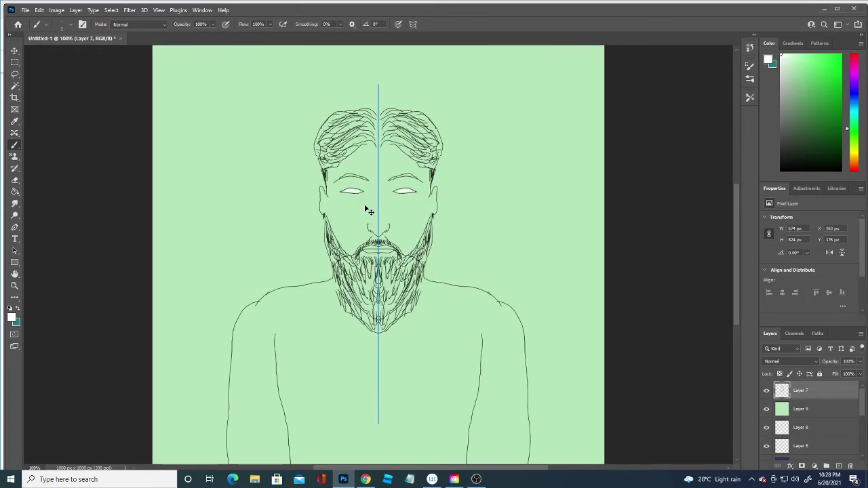
key("ctrl+plus")
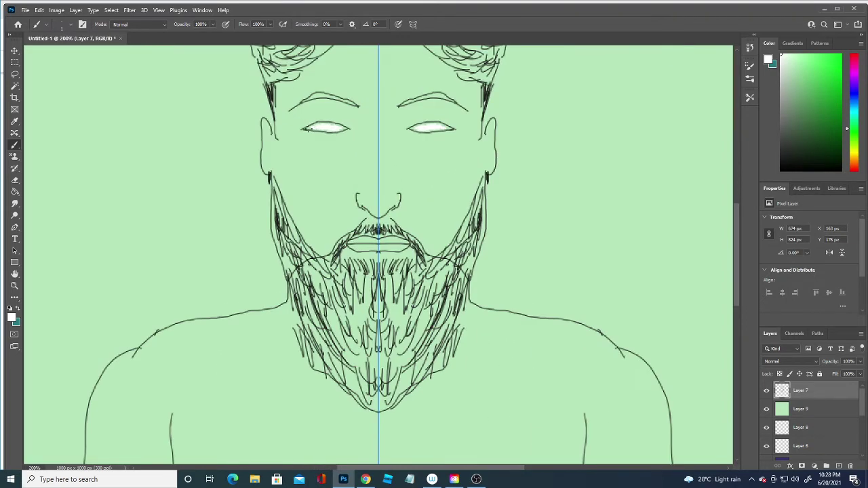
left_click_drag(320, 129, 339, 133)
left_click_drag(339, 125, 334, 119)
Set the foreground colour to black and add a new layer above Layer 7.
left_click(11, 318)
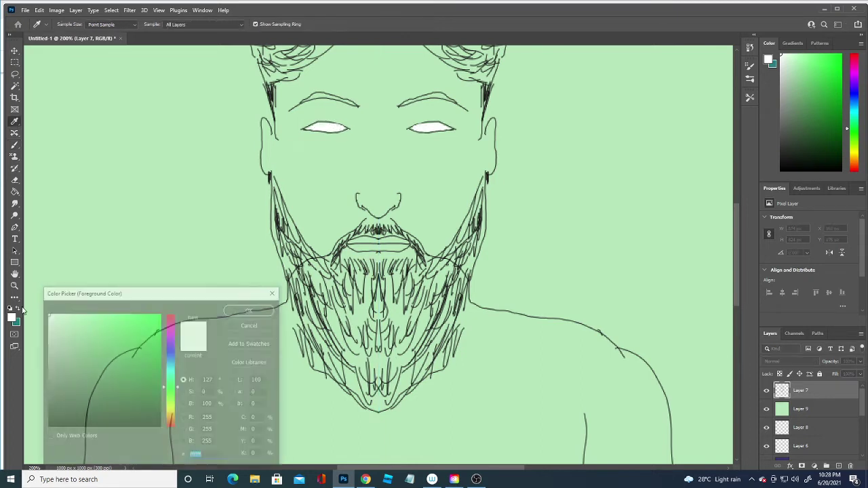
left_click_drag(107, 393, 45, 429)
left_click(249, 310)
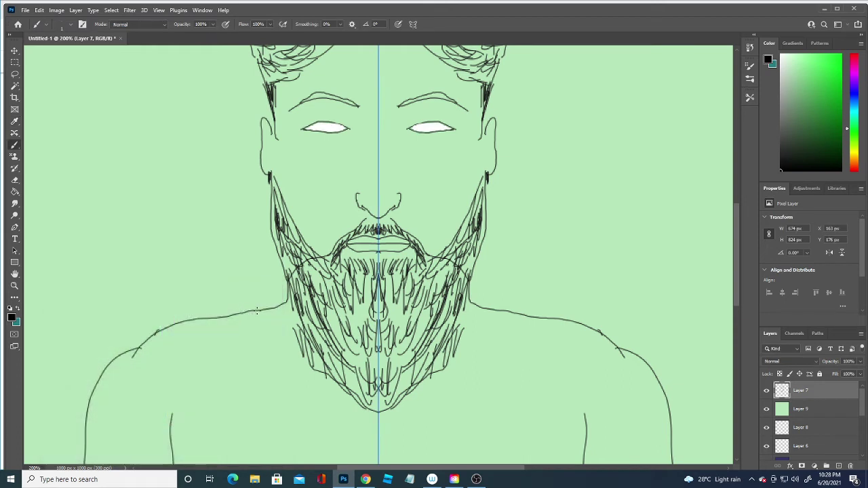
key("ctrl+shift+alt+n")
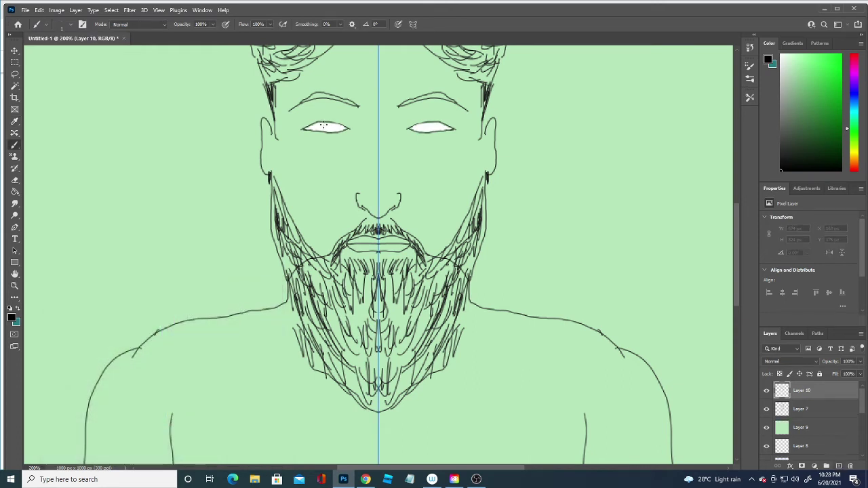
Draw black pupils and upper eyelid lines, then start darkening both eyebrows.
left_click_drag(324, 124, 335, 127)
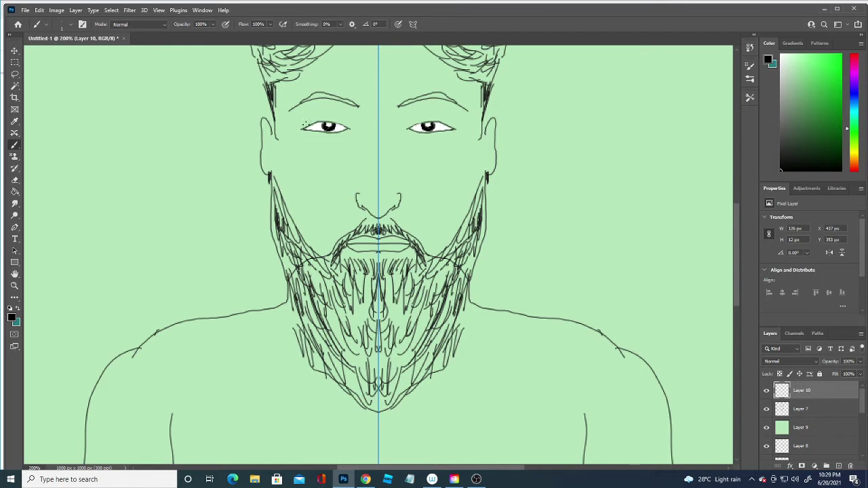
left_click_drag(315, 124, 322, 124)
mouse_move(325, 121)
left_mouse_down()
mouse_move(343, 126)
mouse_move(313, 133)
left_mouse_up()
left_click_drag(302, 126, 351, 124)
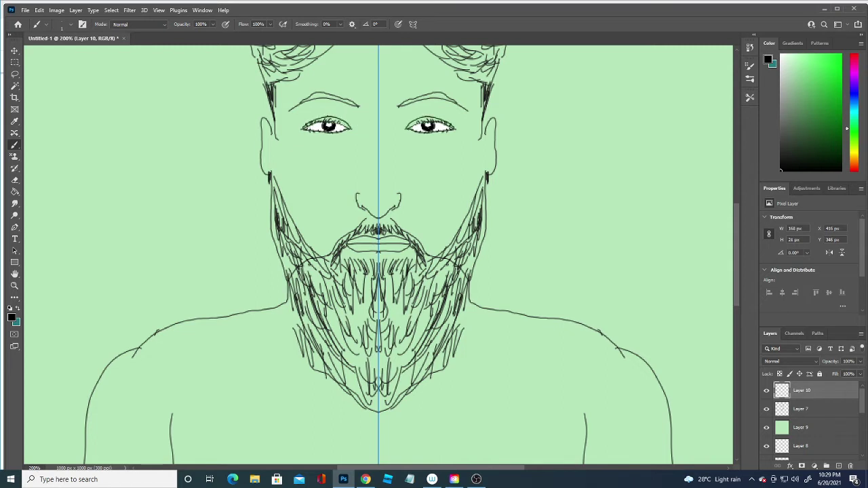
mouse_move(303, 102)
left_mouse_down()
mouse_move(316, 94)
mouse_move(352, 102)
left_mouse_up()
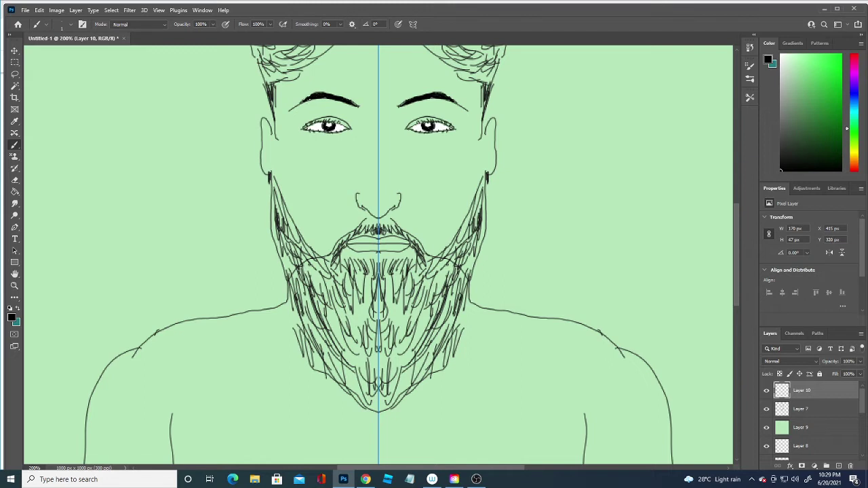
Thicken both eyebrows into bold black shapes and darken the upper jaw edges.
left_click_drag(309, 99, 331, 100)
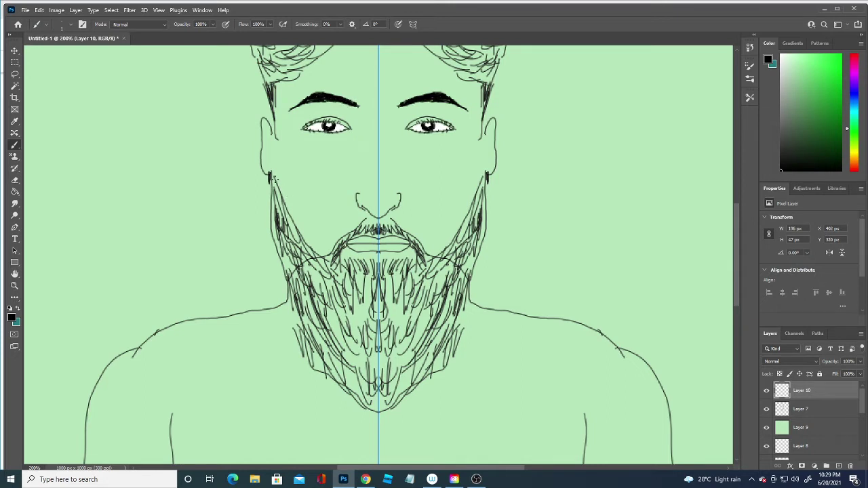
mouse_move(272, 177)
left_mouse_down()
mouse_move(328, 262)
mouse_move(271, 183)
left_mouse_up()
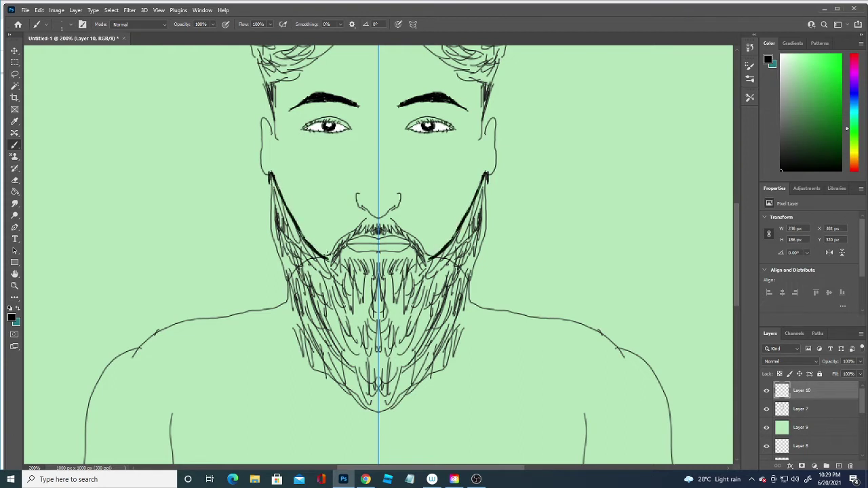
Thicken the mustache line and darken the beard's outer edges with bold strokes.
left_click_drag(337, 242, 363, 223)
mouse_move(291, 258)
left_mouse_down()
mouse_move(270, 199)
mouse_move(288, 260)
mouse_move(272, 229)
mouse_move(284, 230)
mouse_move(286, 213)
left_mouse_up()
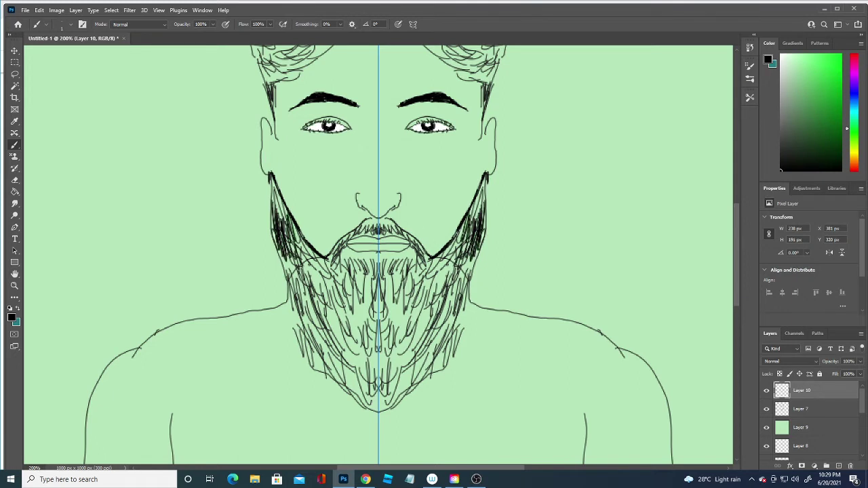
left_click_drag(298, 243, 275, 188)
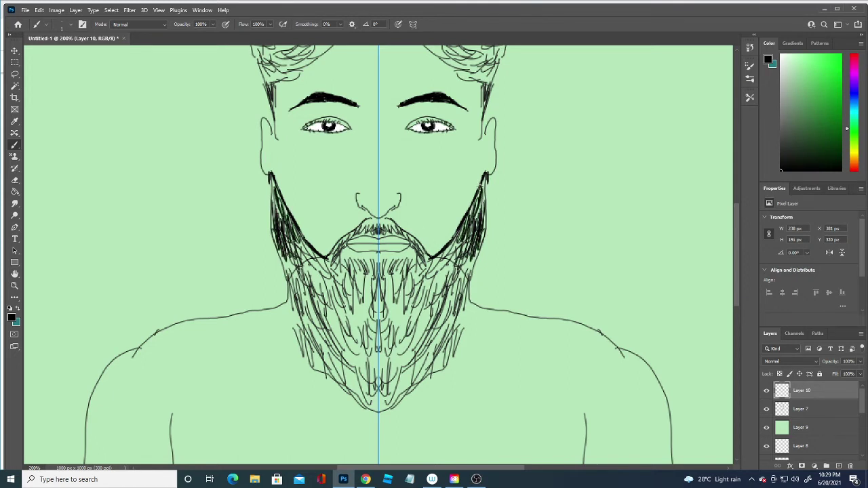
left_click_drag(736, 224, 722, 166)
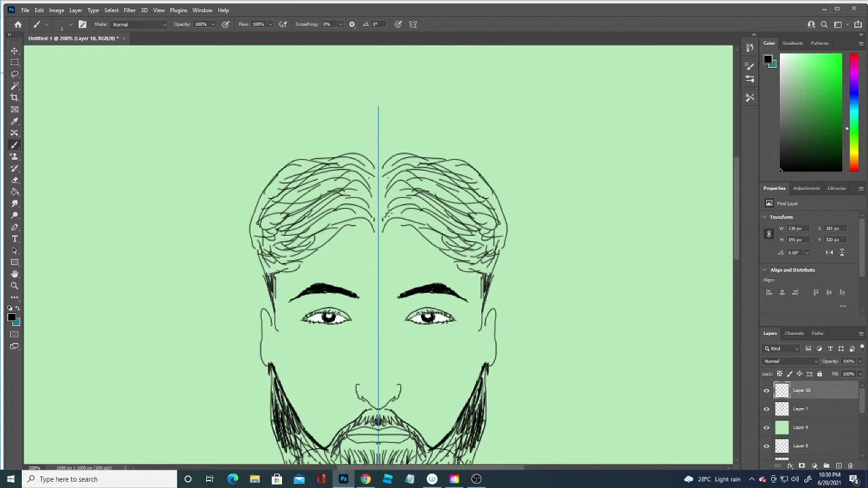
Add curved mirrored hair strands in the upper hair beside the centre parting.
mouse_move(385, 211)
left_mouse_down()
mouse_move(427, 217)
mouse_move(411, 233)
mouse_move(443, 246)
mouse_move(448, 216)
left_mouse_up()
left_click_drag(393, 192, 445, 199)
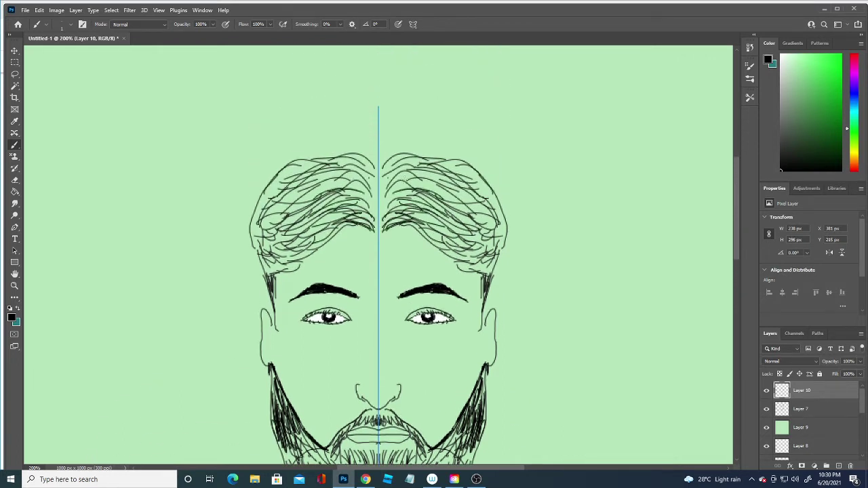
mouse_move(402, 177)
left_mouse_down()
mouse_move(450, 196)
mouse_move(389, 190)
mouse_move(380, 234)
left_mouse_up()
left_click_drag(394, 202, 379, 214)
mouse_move(392, 178)
left_mouse_down()
mouse_move(379, 198)
mouse_move(381, 158)
mouse_move(397, 153)
mouse_move(388, 174)
mouse_move(380, 155)
mouse_move(388, 171)
mouse_move(381, 225)
mouse_move(381, 194)
left_mouse_up()
Build up and thicken dense strands along the parting up to its top.
mouse_move(395, 164)
left_mouse_down()
mouse_move(381, 183)
mouse_move(381, 172)
mouse_move(392, 184)
mouse_move(390, 207)
mouse_move(422, 238)
mouse_move(423, 229)
left_mouse_up()
left_click_drag(438, 201, 411, 215)
mouse_move(431, 194)
left_mouse_down()
mouse_move(405, 203)
mouse_move(428, 206)
left_mouse_up()
mouse_move(432, 176)
left_mouse_down()
mouse_move(397, 190)
mouse_move(404, 201)
left_mouse_up()
left_click_drag(432, 198, 409, 206)
mouse_move(421, 171)
left_mouse_down()
mouse_move(400, 183)
mouse_move(422, 192)
left_mouse_up()
mouse_move(437, 167)
left_mouse_down()
mouse_move(403, 184)
mouse_move(415, 184)
left_mouse_up()
left_click_drag(445, 157, 414, 183)
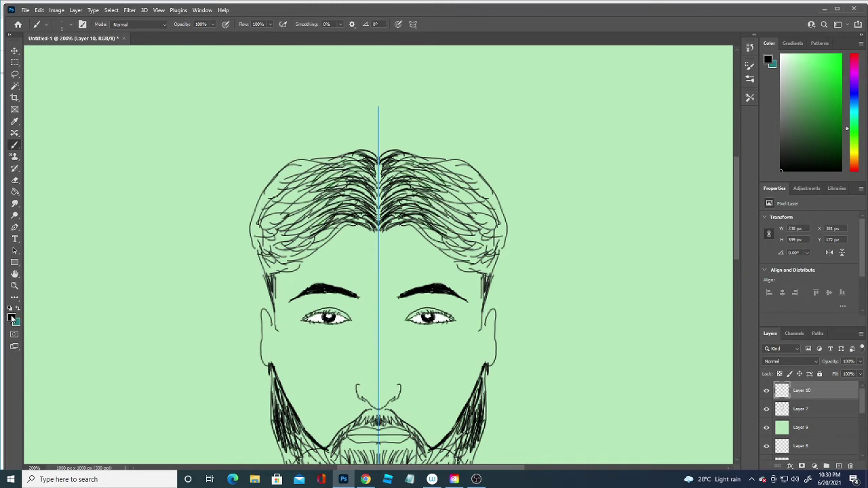
Pick a dark green and paint mirrored strands near the hair parting and top.
left_click(11, 316)
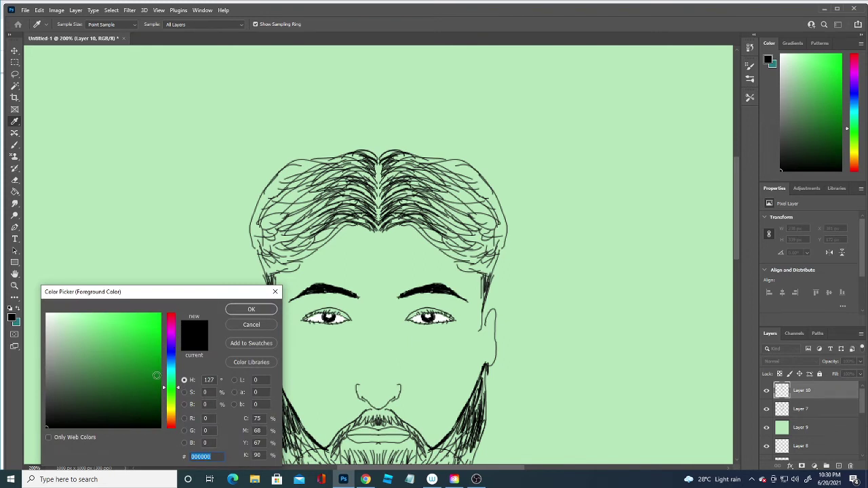
left_click_drag(151, 383, 139, 394)
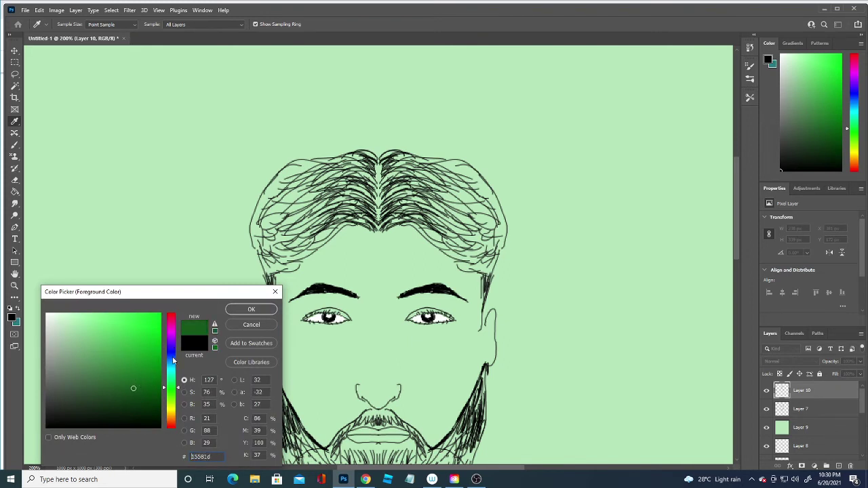
left_click(251, 309)
left_click_drag(337, 227, 322, 240)
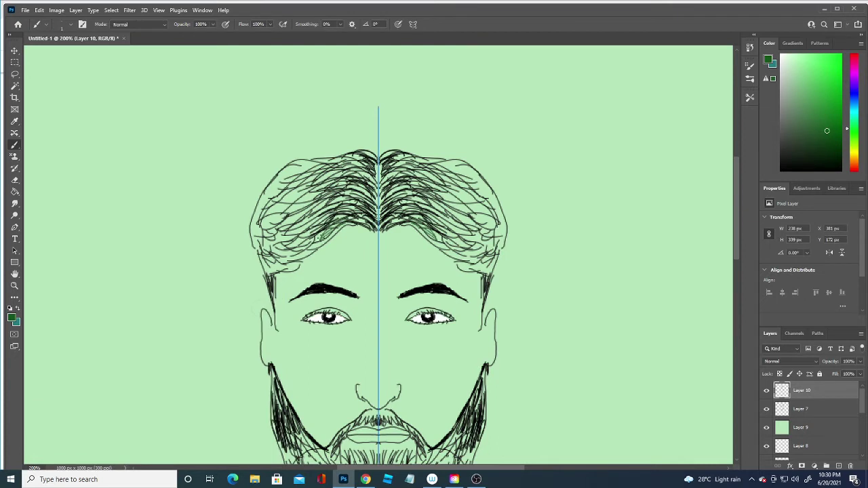
mouse_move(372, 218)
left_mouse_down()
mouse_move(347, 224)
mouse_move(361, 221)
mouse_move(354, 196)
mouse_move(370, 199)
mouse_move(366, 211)
left_mouse_up()
left_click_drag(377, 208, 362, 224)
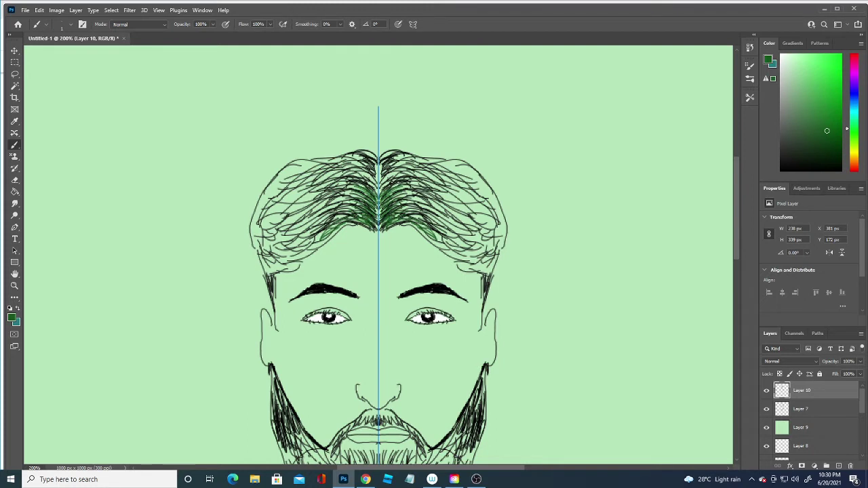
mouse_move(374, 172)
left_mouse_down()
mouse_move(358, 180)
mouse_move(395, 162)
left_mouse_up()
Switch to a brighter green and paint mirrored highlights and hatching in the upper hair.
left_click(11, 318)
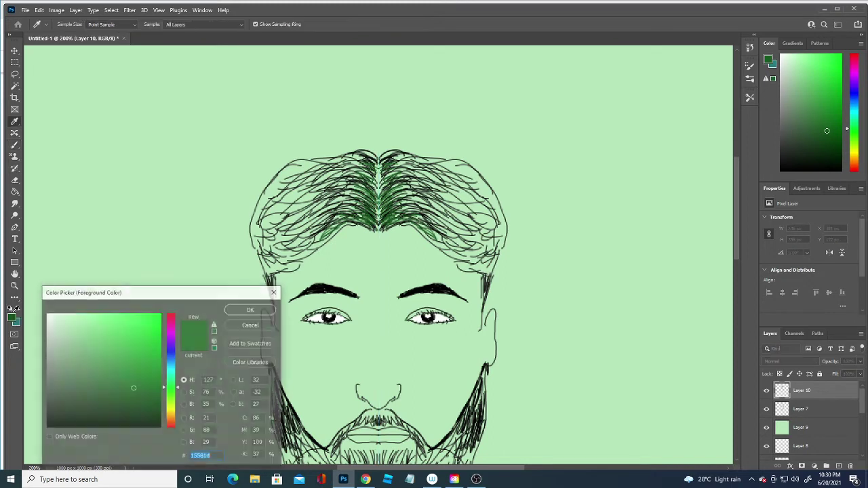
left_click(153, 342)
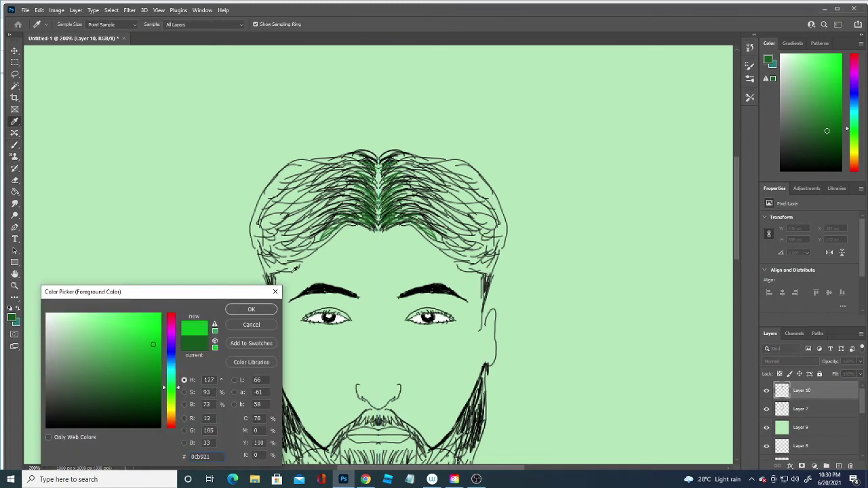
key("Return")
left_click_drag(403, 207, 427, 211)
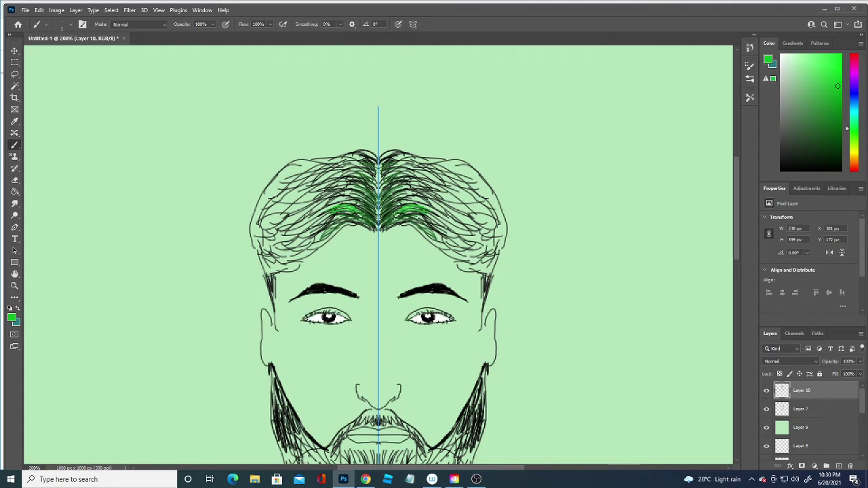
left_click_drag(401, 214, 428, 238)
mouse_move(400, 191)
left_mouse_down()
mouse_move(442, 223)
mouse_move(456, 195)
left_mouse_up()
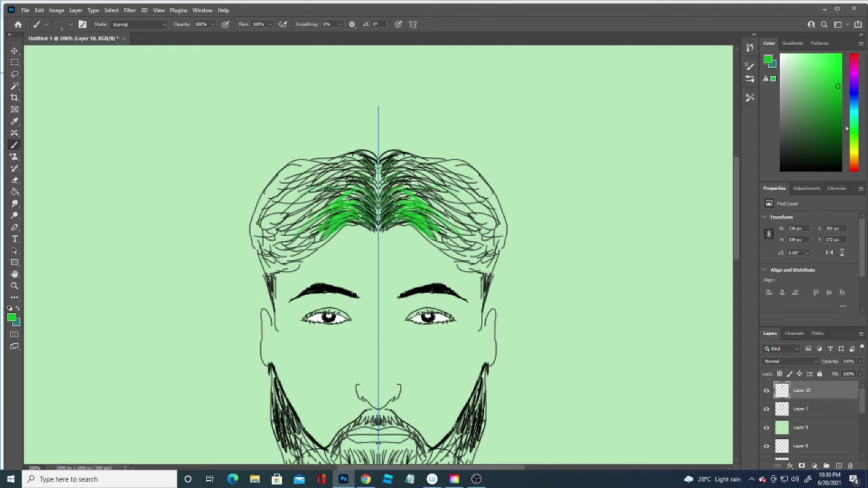
left_click_drag(400, 188, 438, 181)
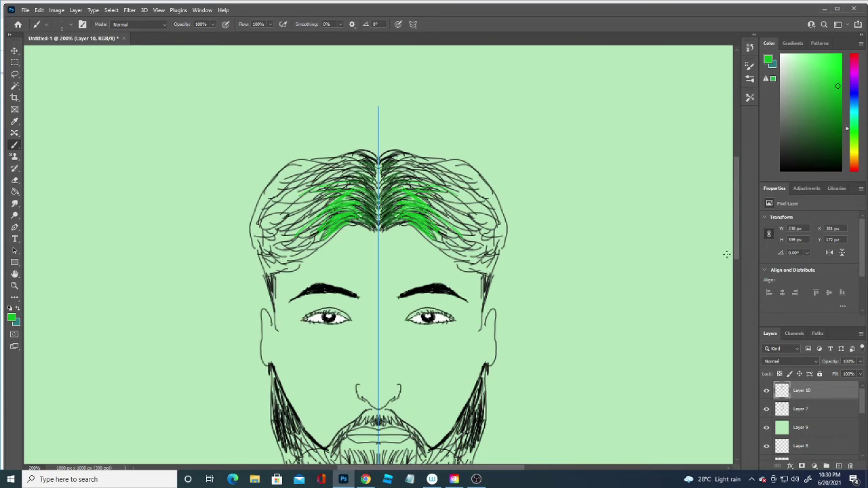
scroll(737, 252, "down", 1)
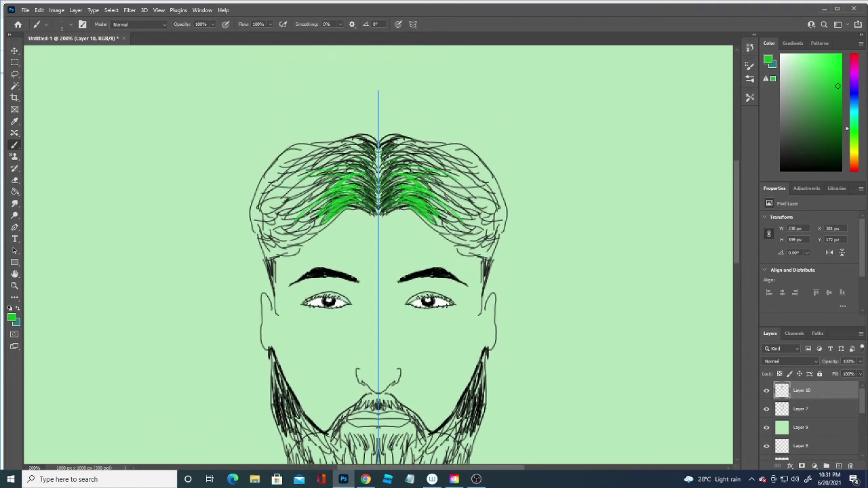
mouse_move(396, 160)
left_mouse_down()
mouse_move(411, 156)
mouse_move(384, 155)
mouse_move(382, 137)
mouse_move(391, 207)
left_mouse_up()
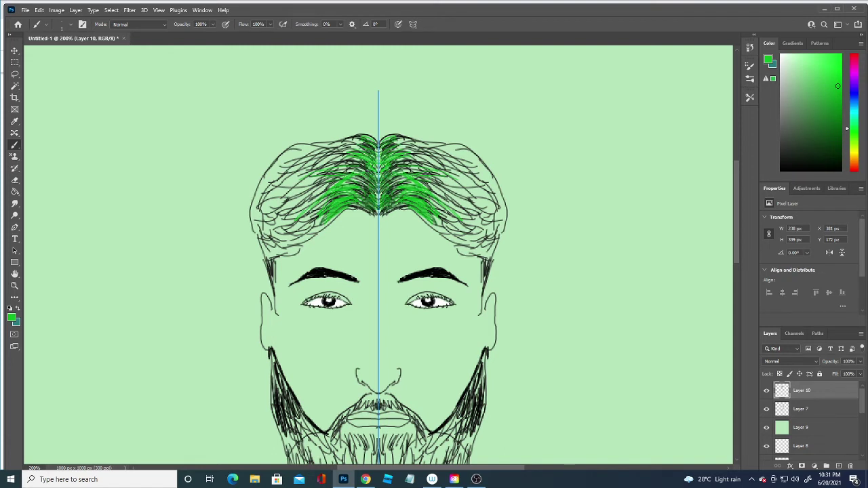
Add mirrored green strokes across the mid, lower and outer edges of the hair.
left_click_drag(459, 229, 484, 247)
left_click_drag(451, 196, 474, 207)
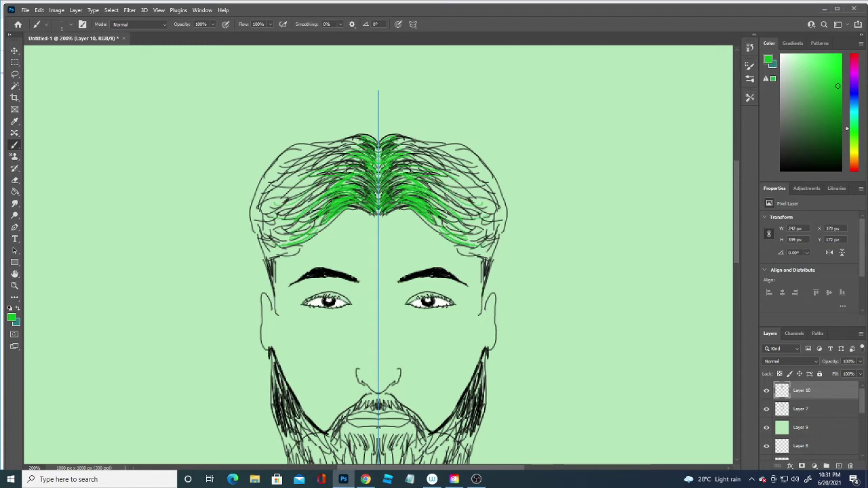
left_click_drag(438, 179, 468, 197)
left_click_drag(441, 150, 466, 164)
mouse_move(418, 146)
left_mouse_down()
mouse_move(440, 150)
mouse_move(486, 184)
left_mouse_up()
mouse_move(468, 246)
left_mouse_down()
mouse_move(491, 269)
mouse_move(505, 191)
left_mouse_up()
mouse_move(495, 228)
left_mouse_down()
mouse_move(503, 204)
mouse_move(484, 171)
left_mouse_up()
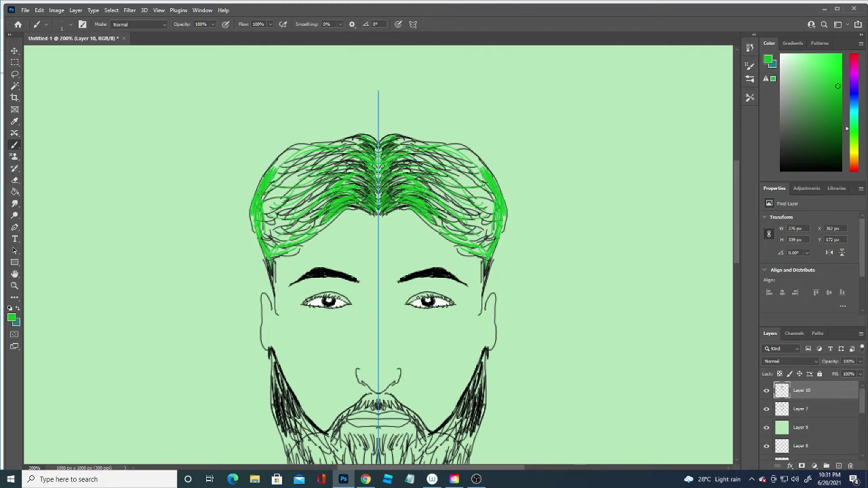
left_click_drag(493, 201, 475, 173)
left_click_drag(502, 228, 506, 215)
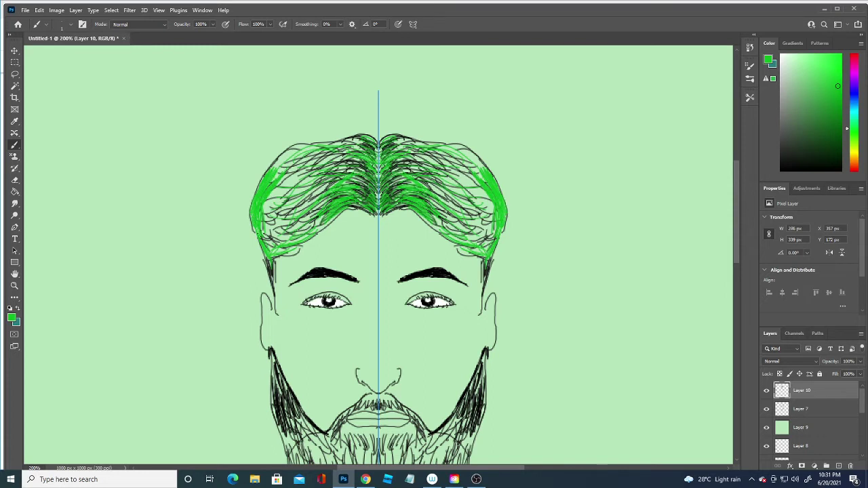
Check the colouring by hiding Layer 10, then add Layer 11 above Layer 7.
left_click(766, 390)
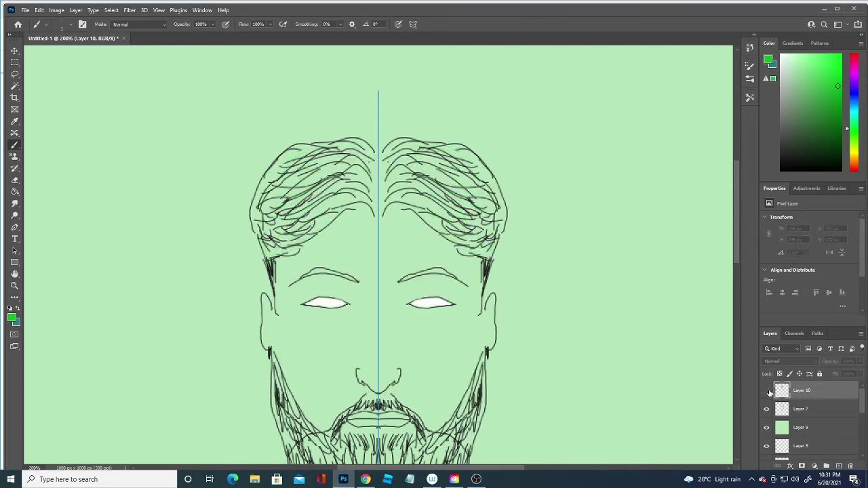
left_click(819, 409)
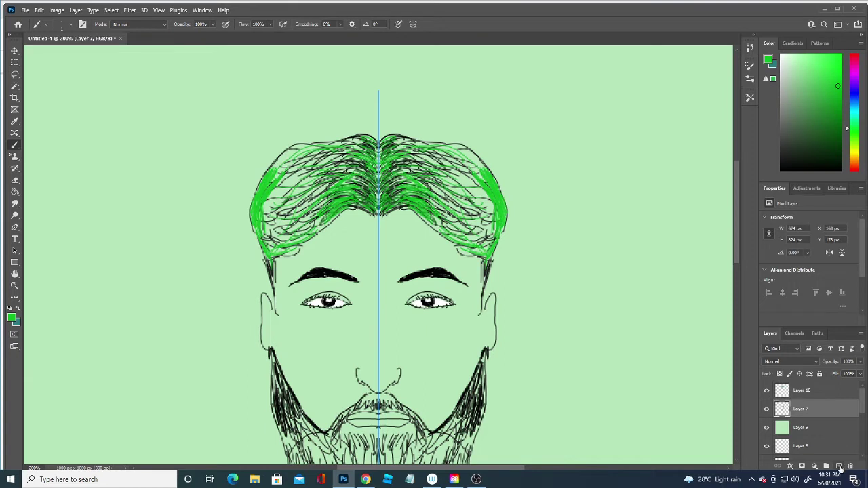
left_click(838, 466)
Confirm the green colour and brush small mirrored strokes along the hair edges.
left_click_drag(304, 188, 299, 178)
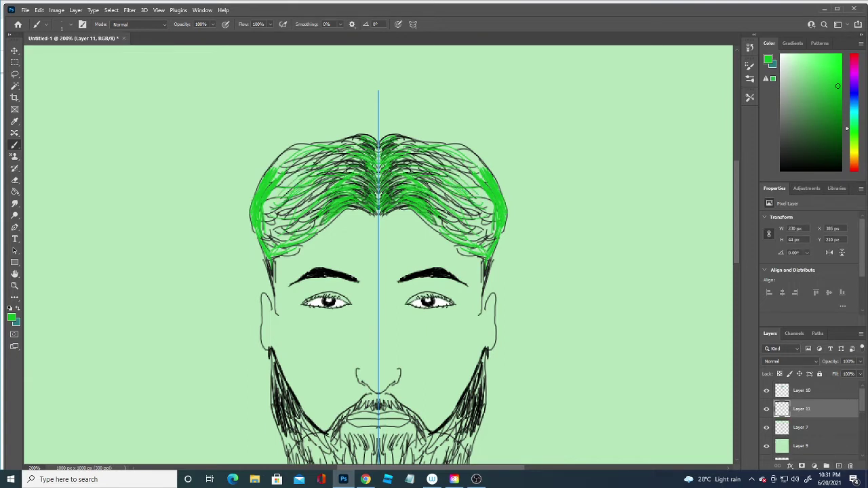
left_click(14, 319)
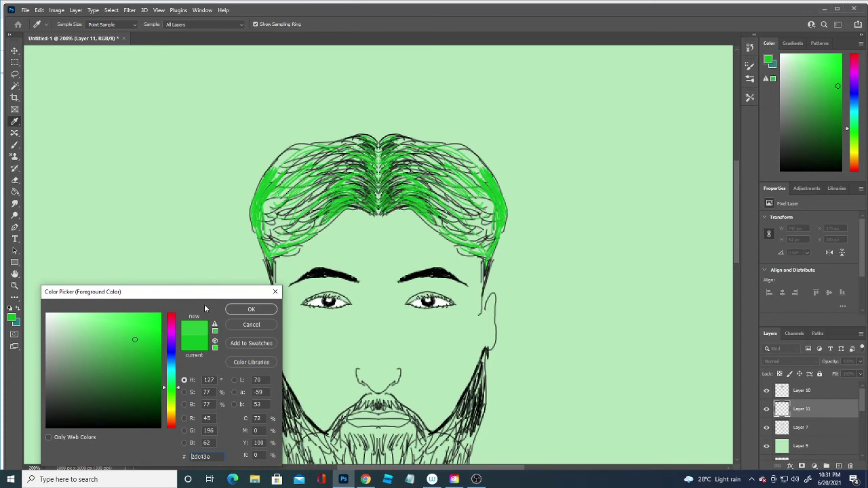
left_click(251, 309)
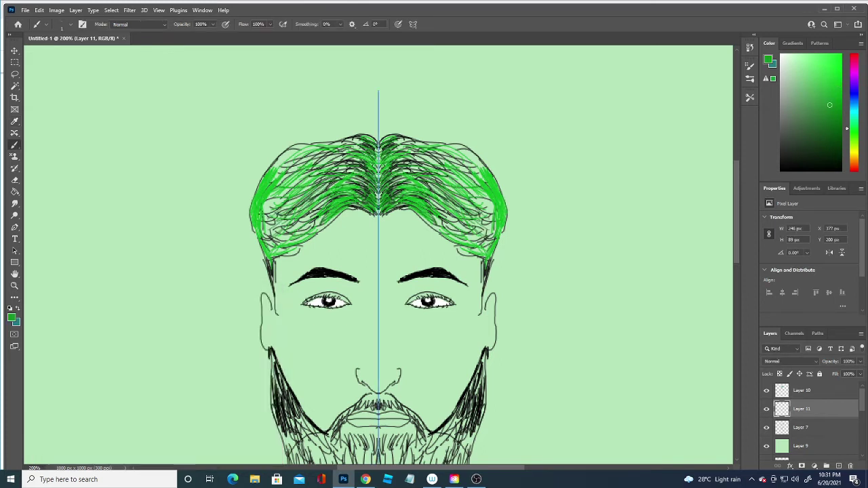
left_click_drag(287, 198, 261, 211)
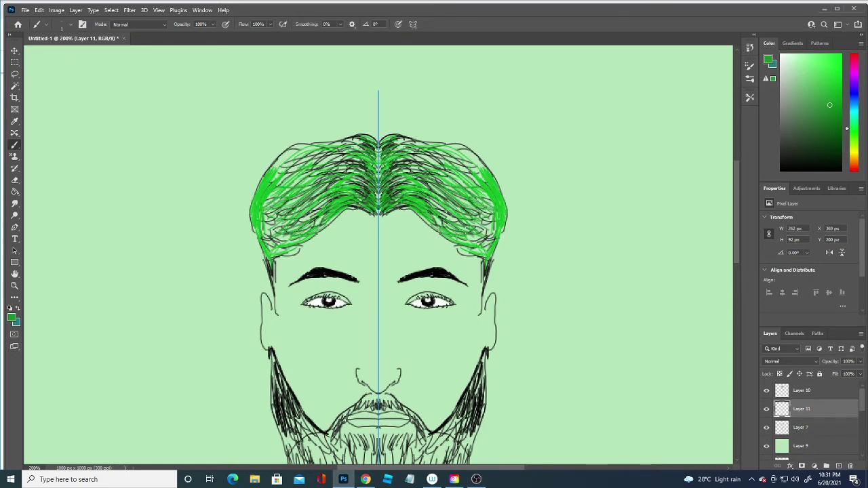
mouse_move(465, 231)
left_mouse_down()
mouse_move(482, 241)
mouse_move(484, 213)
left_mouse_up()
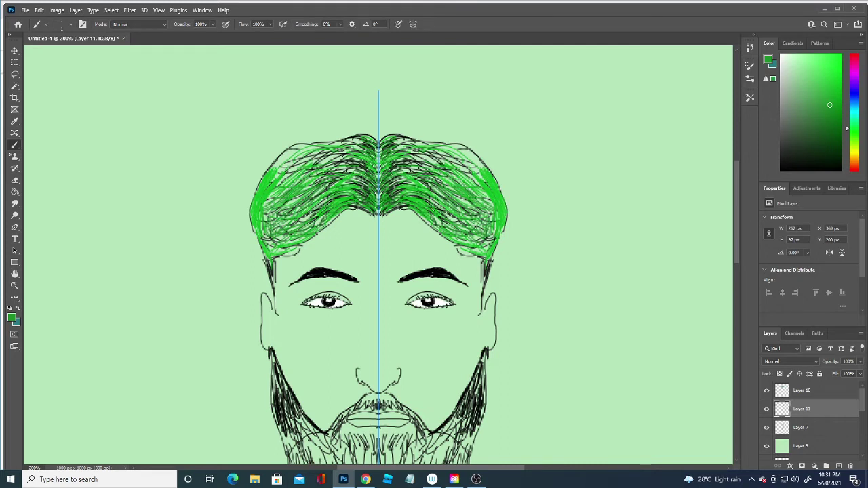
left_click_drag(431, 164, 419, 150)
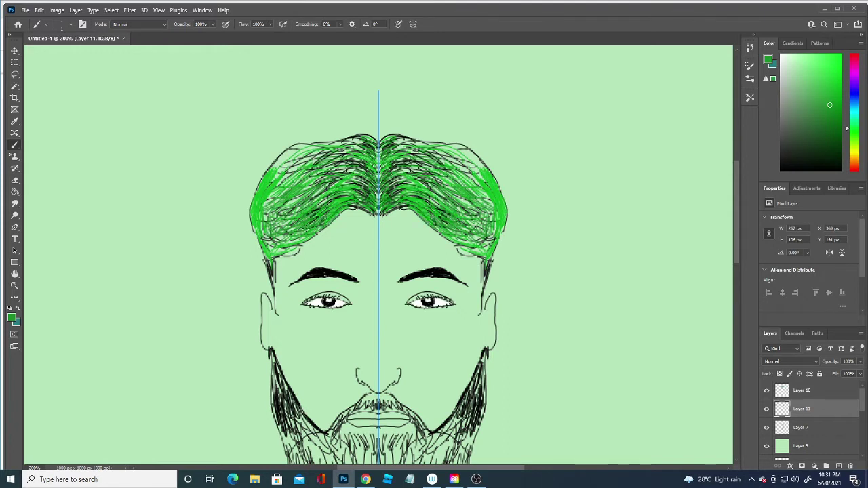
left_click_drag(483, 248, 478, 252)
left_click(766, 391)
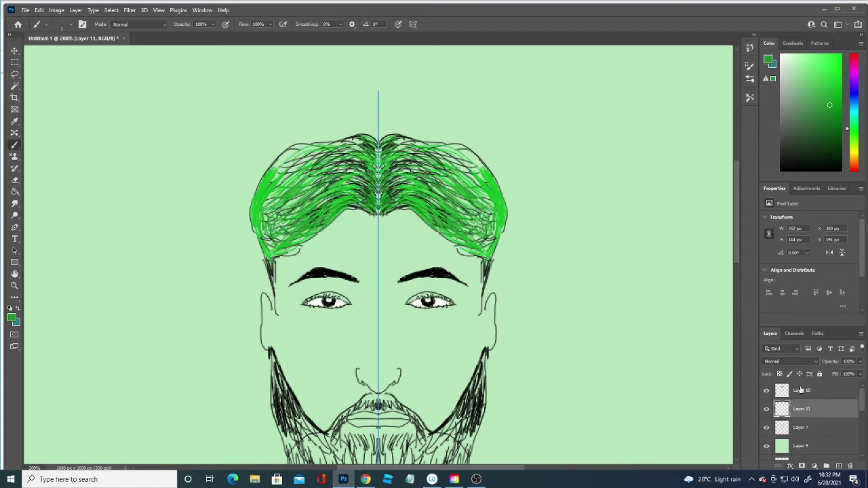
Enlarge the brush to 31 px and paint broad mirrored green over the left and top-centre hair.
left_click(47, 25)
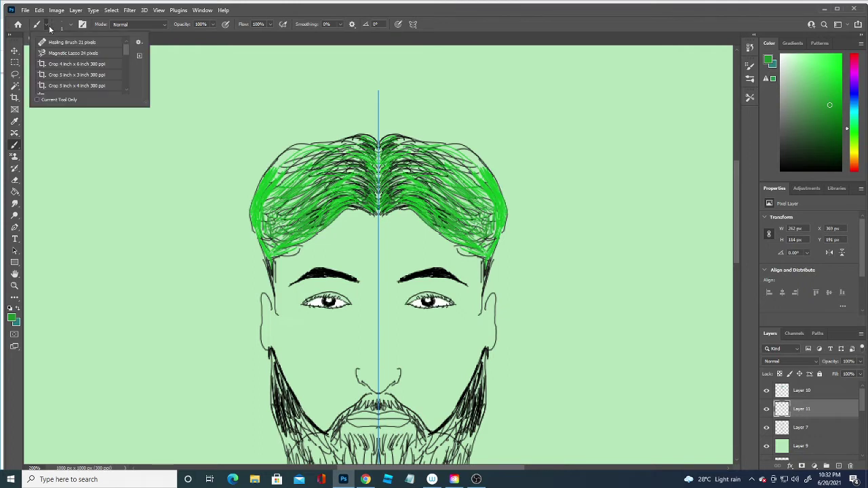
left_click(72, 25)
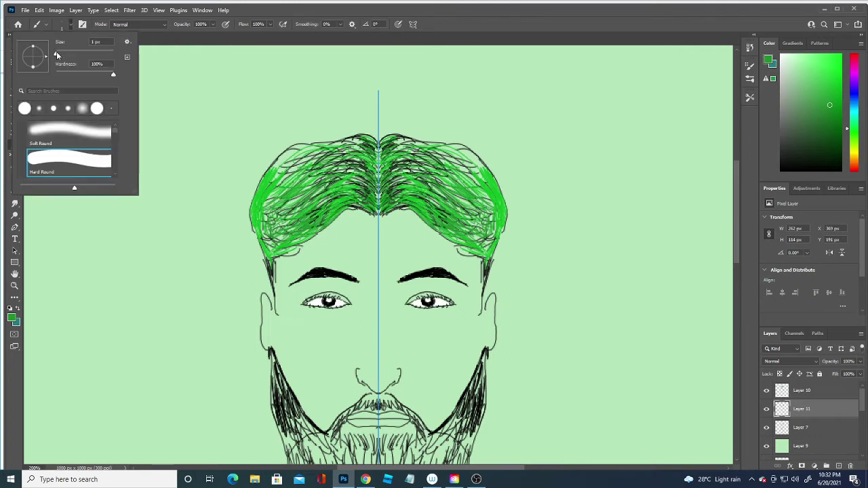
left_click(284, 226)
mouse_move(284, 228)
left_mouse_down()
mouse_move(315, 173)
mouse_move(299, 162)
mouse_move(271, 210)
mouse_move(274, 231)
mouse_move(297, 234)
mouse_move(324, 217)
mouse_move(339, 156)
mouse_move(293, 167)
mouse_move(266, 210)
mouse_move(305, 147)
mouse_move(366, 162)
mouse_move(378, 196)
mouse_move(360, 180)
mouse_move(406, 160)
mouse_move(446, 183)
mouse_move(485, 240)
mouse_move(417, 192)
mouse_move(393, 194)
mouse_move(344, 166)
mouse_move(276, 215)
mouse_move(273, 208)
mouse_move(305, 190)
left_mouse_up()
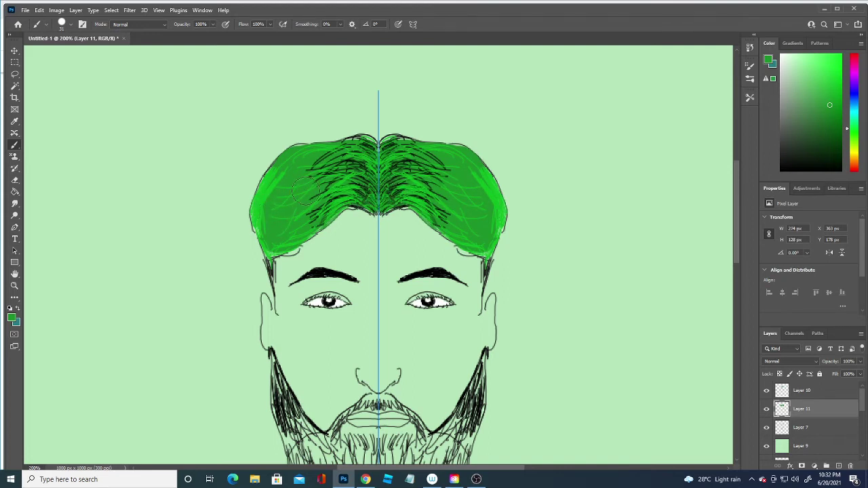
mouse_move(371, 184)
left_mouse_down()
mouse_move(387, 163)
mouse_move(379, 143)
mouse_move(461, 155)
mouse_move(467, 171)
left_mouse_up()
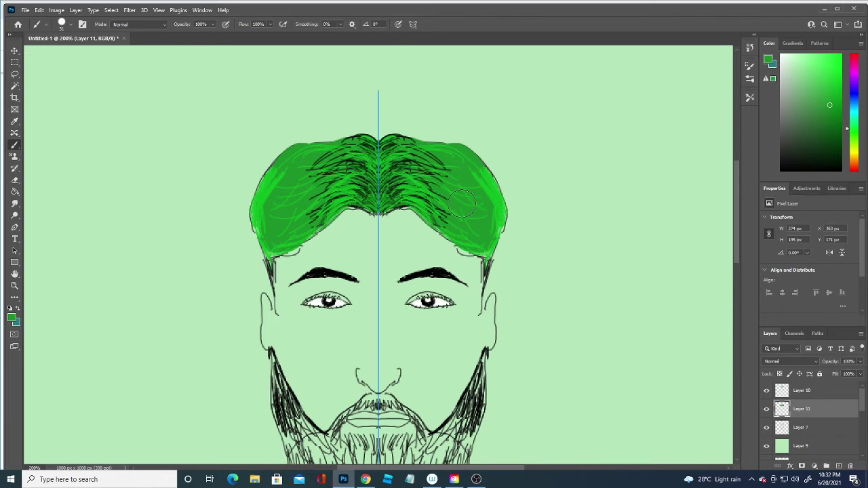
left_click(828, 395)
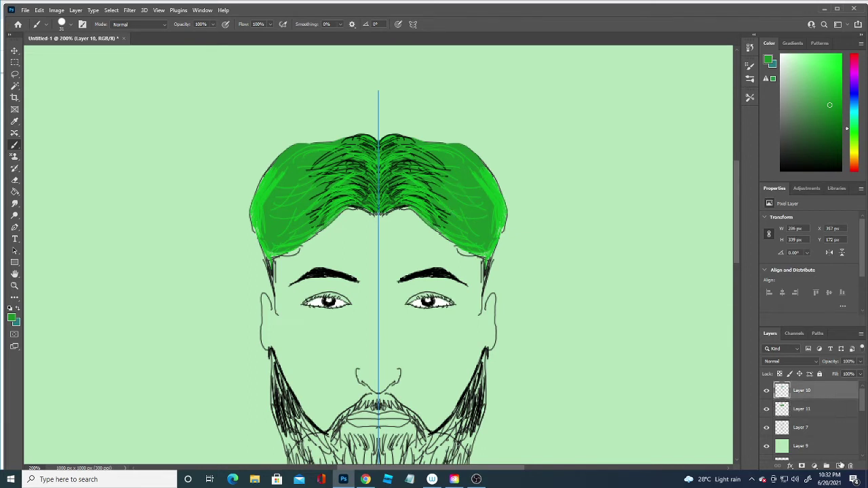
Add Layer 12 with a darker green, undoing a test shading stroke and keeping a 1 px brush.
left_click(839, 466)
left_click(12, 318)
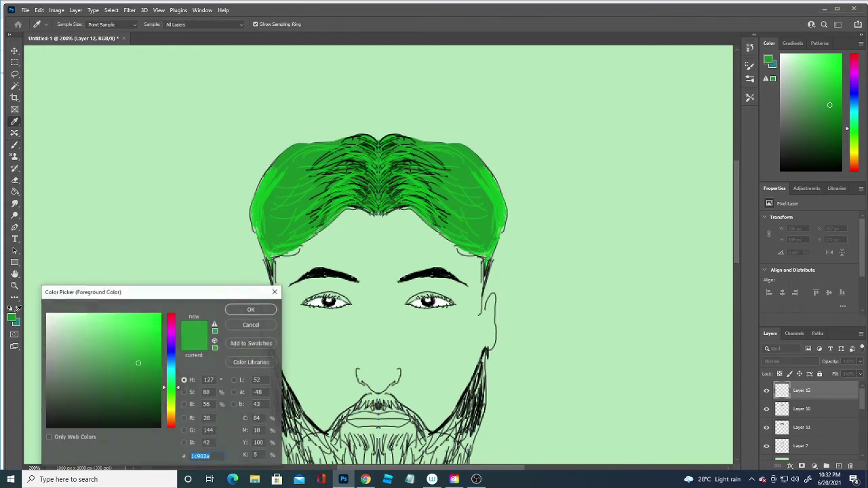
left_click(125, 385)
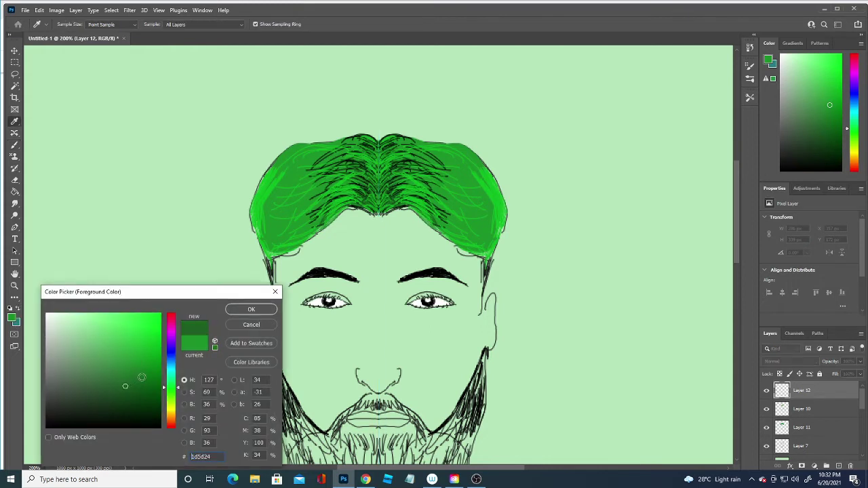
left_click(250, 310)
left_click_drag(258, 218, 308, 194)
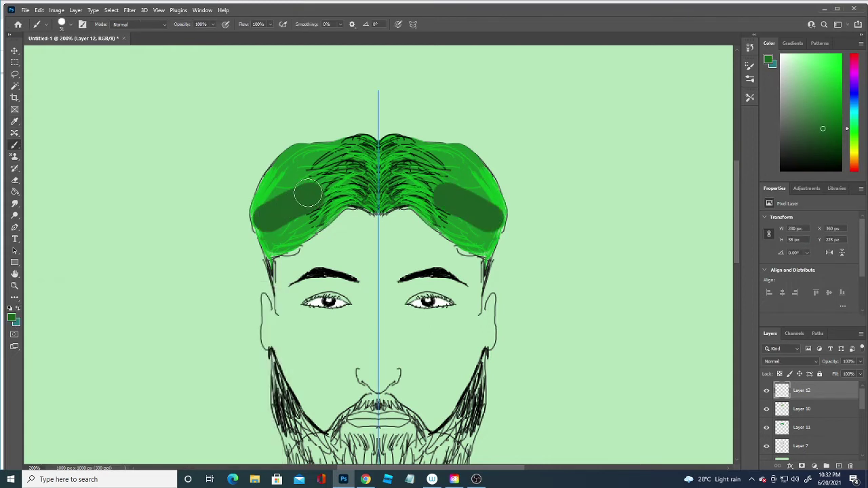
key("ctrl+z")
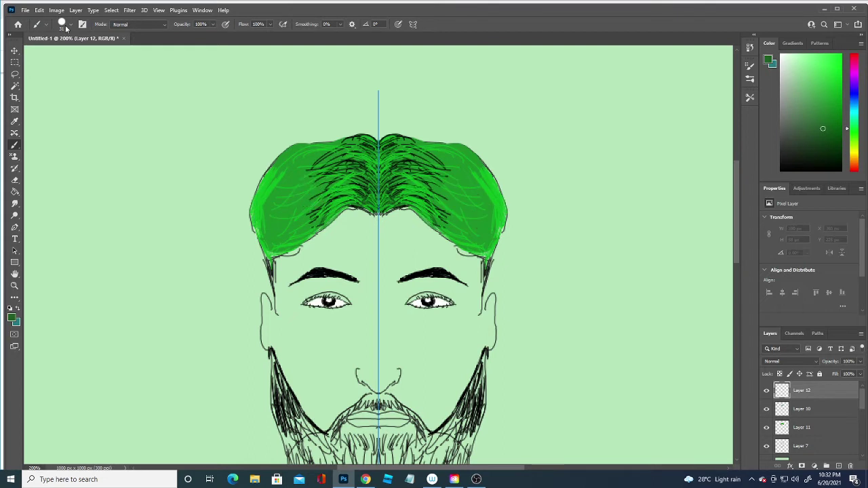
left_click(72, 25)
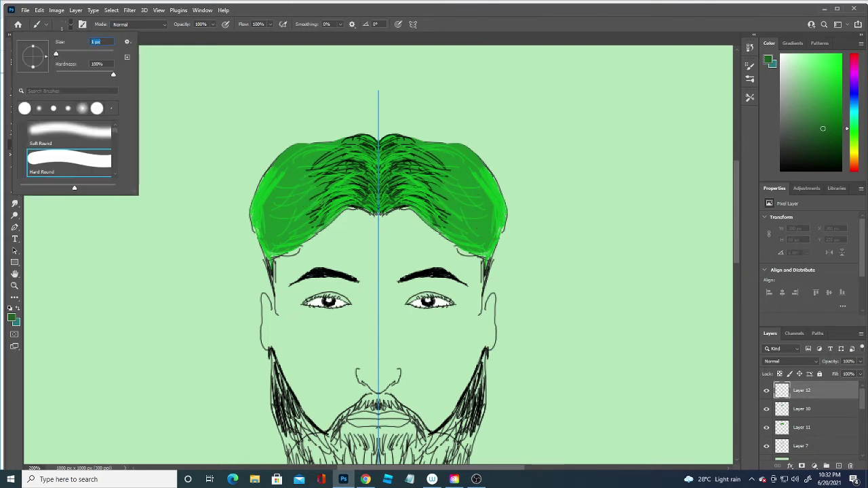
key("Return")
Draw thin mirrored dark strands across the top and left edges of the hair.
mouse_move(468, 188)
left_mouse_down()
mouse_move(288, 179)
mouse_move(312, 147)
left_mouse_up()
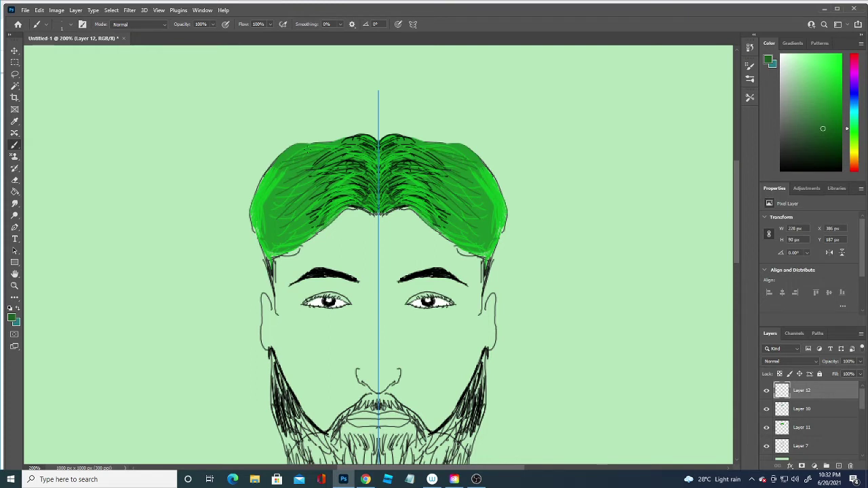
mouse_move(298, 195)
left_mouse_down()
mouse_move(297, 213)
mouse_move(277, 240)
left_mouse_up()
mouse_move(297, 205)
left_mouse_down()
mouse_move(278, 203)
mouse_move(287, 163)
left_mouse_up()
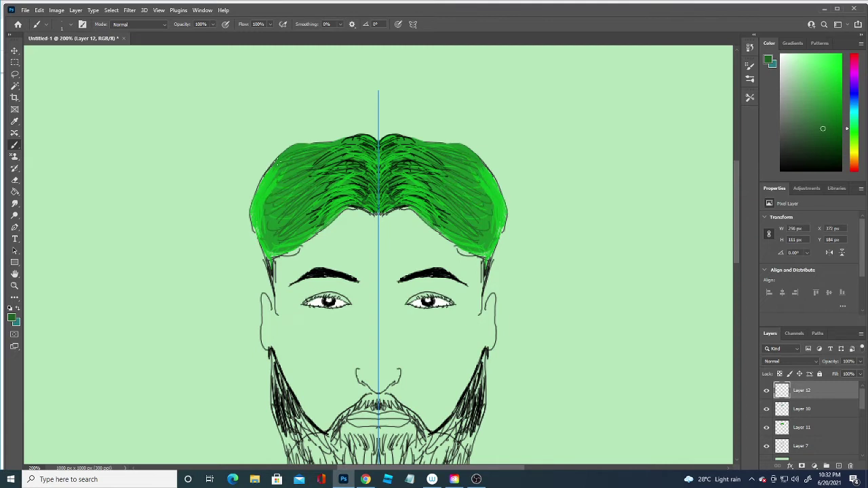
mouse_move(351, 144)
left_mouse_down()
mouse_move(301, 146)
mouse_move(303, 163)
left_mouse_up()
mouse_move(284, 192)
left_mouse_down()
mouse_move(274, 216)
mouse_move(282, 233)
left_mouse_up()
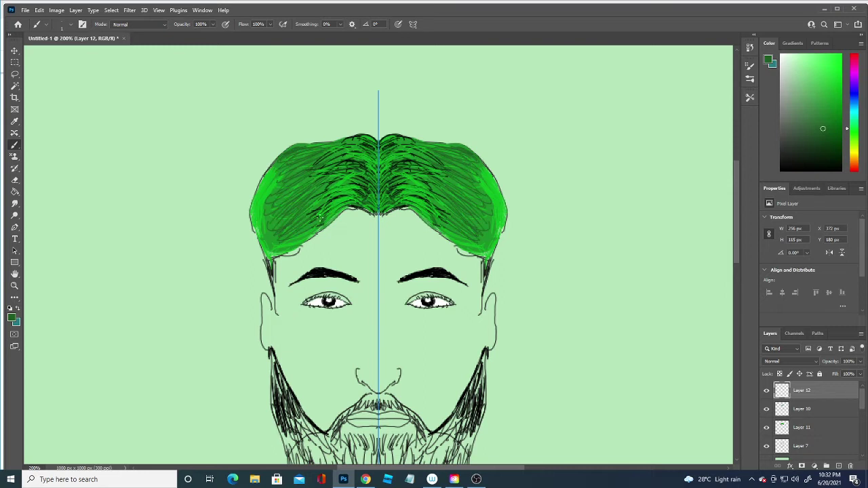
mouse_move(287, 242)
left_mouse_down()
mouse_move(339, 210)
mouse_move(365, 212)
left_mouse_up()
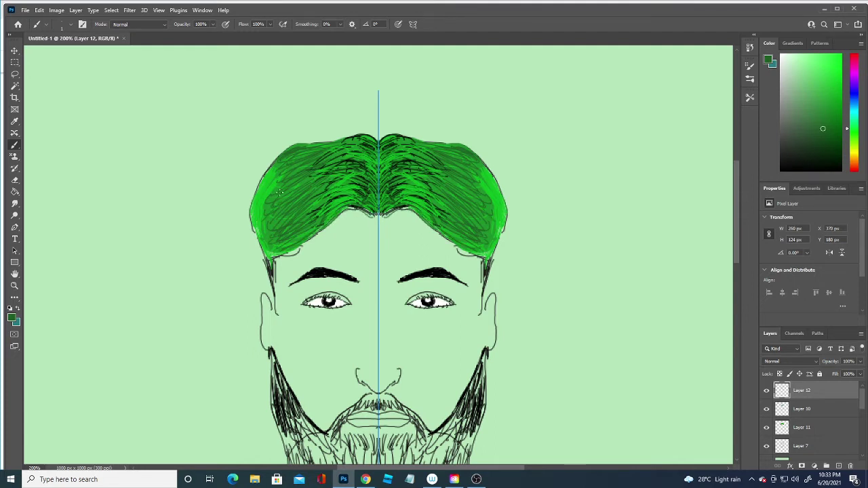
mouse_move(285, 172)
left_mouse_down()
mouse_move(264, 189)
mouse_move(264, 179)
mouse_move(256, 218)
left_mouse_up()
mouse_move(261, 186)
left_mouse_down()
mouse_move(251, 212)
mouse_move(263, 247)
left_mouse_up()
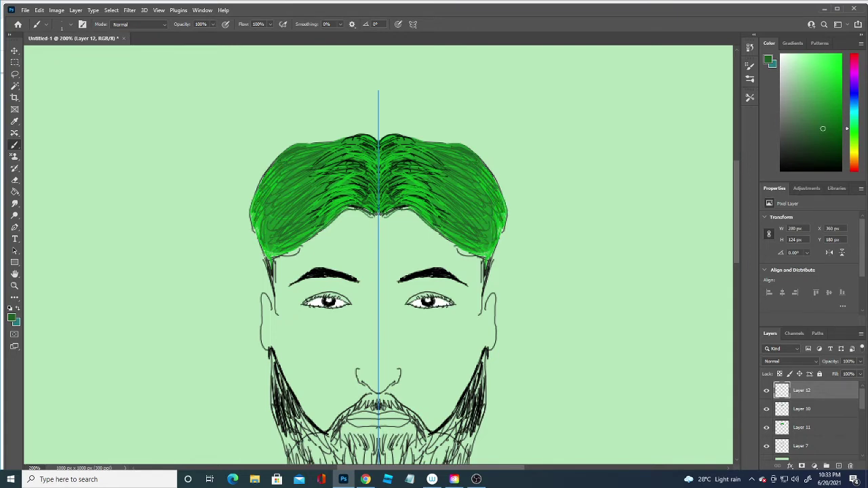
Paint mirrored bright green #15bb29 strokes over the hair, then choose very dark green #232c24.
left_click(12, 318)
left_click(136, 357)
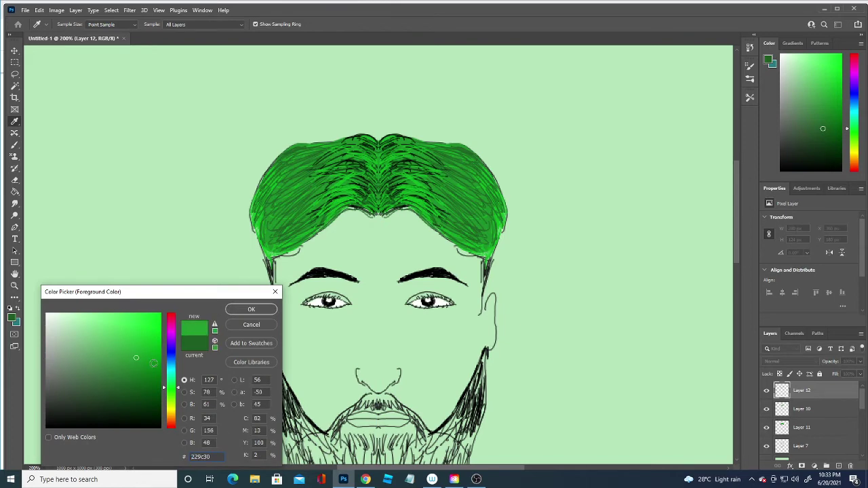
left_click(147, 343)
left_click(251, 309)
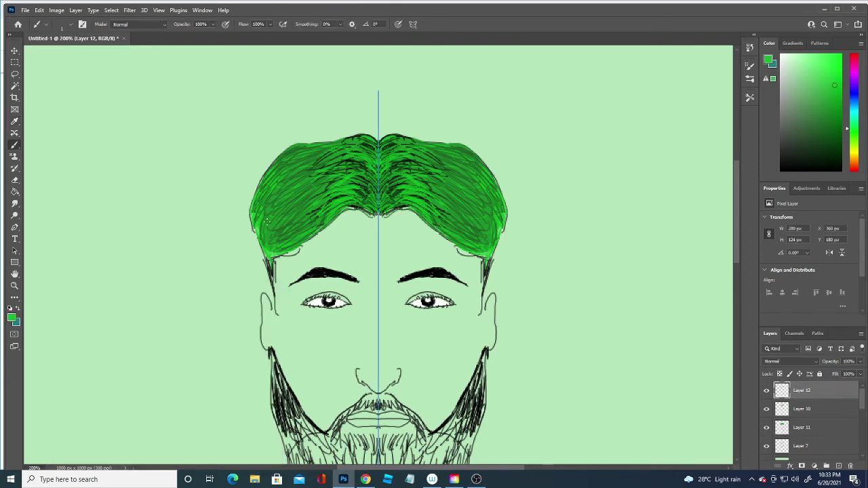
mouse_move(313, 183)
left_mouse_down()
mouse_move(275, 213)
mouse_move(285, 181)
left_mouse_up()
mouse_move(325, 149)
left_mouse_down()
mouse_move(282, 159)
mouse_move(311, 145)
mouse_move(285, 204)
left_mouse_up()
left_click_drag(335, 180, 280, 227)
mouse_move(274, 196)
left_mouse_down()
mouse_move(334, 154)
mouse_move(309, 162)
mouse_move(365, 142)
mouse_move(349, 143)
mouse_move(357, 138)
left_mouse_up()
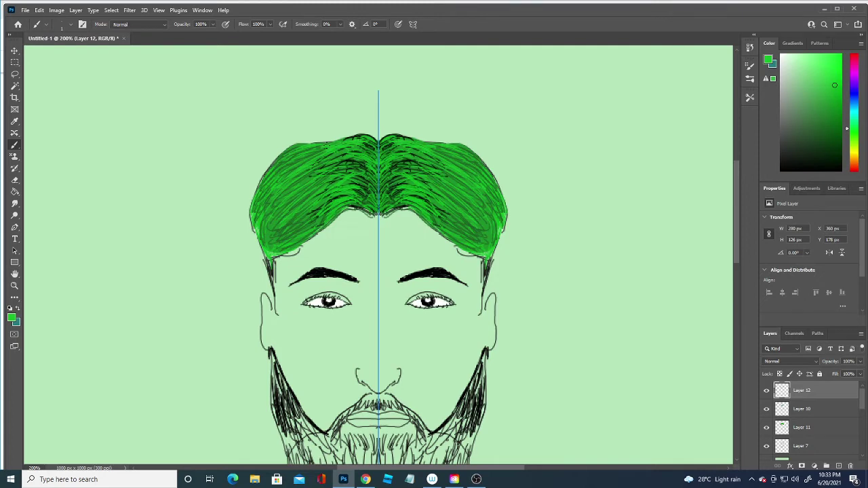
left_click(11, 318)
left_click(68, 408)
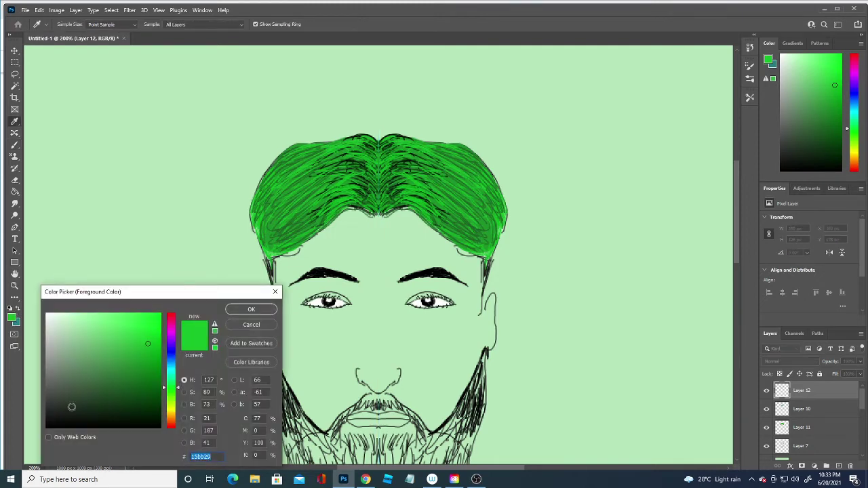
Confirm the very dark green and draw mirrored dark strand lines through the hair.
left_click(252, 309)
left_click_drag(271, 183, 331, 224)
left_click_drag(286, 197, 322, 222)
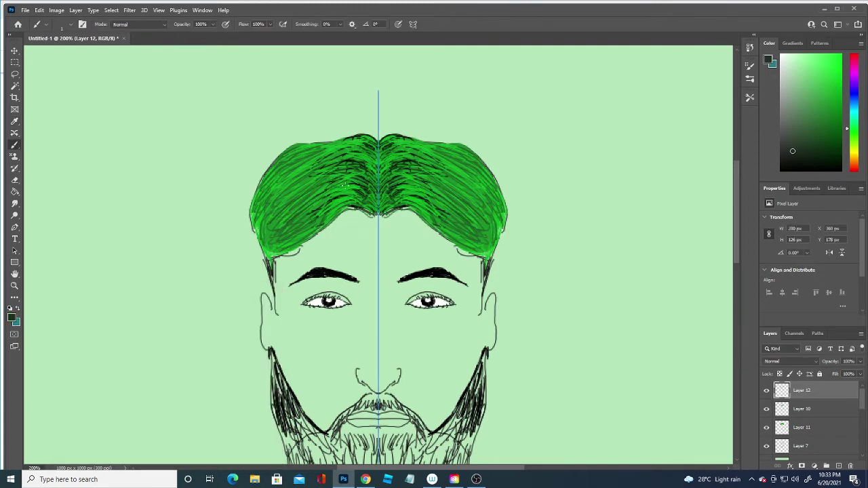
left_click_drag(327, 184, 348, 196)
mouse_move(310, 198)
left_mouse_down()
mouse_move(324, 212)
mouse_move(291, 235)
left_mouse_up()
left_click_drag(309, 178, 274, 208)
mouse_move(330, 154)
left_mouse_down()
mouse_move(271, 194)
mouse_move(292, 161)
mouse_move(360, 144)
left_mouse_up()
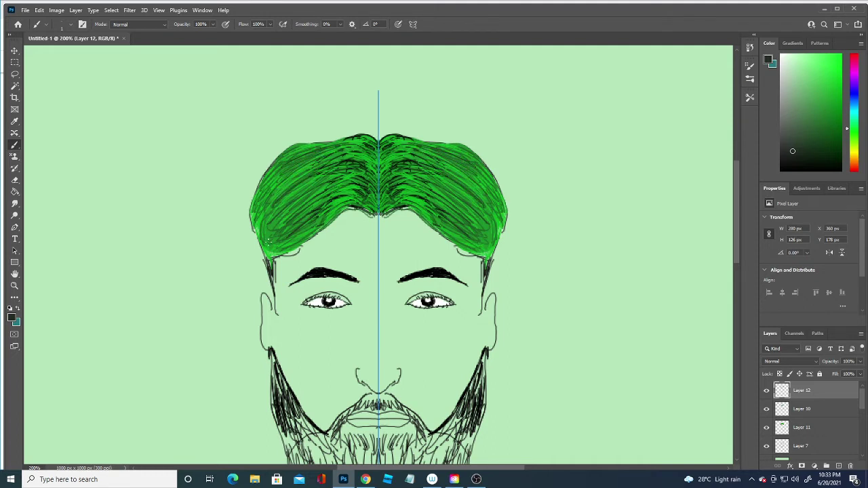
mouse_move(296, 225)
left_mouse_down()
mouse_move(264, 245)
mouse_move(265, 236)
mouse_move(275, 248)
mouse_move(270, 258)
mouse_move(343, 211)
mouse_move(357, 213)
mouse_move(273, 256)
left_mouse_up()
mouse_move(319, 236)
left_mouse_down()
mouse_move(269, 261)
mouse_move(344, 215)
left_mouse_up()
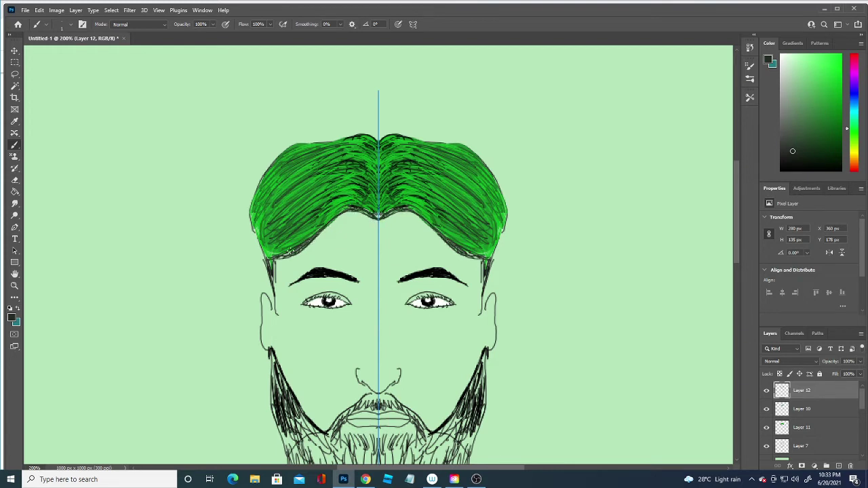
left_click_drag(293, 248, 284, 257)
Switch back to green and paint the lower hair edges, sideburns and outer beard sides.
left_click(12, 317)
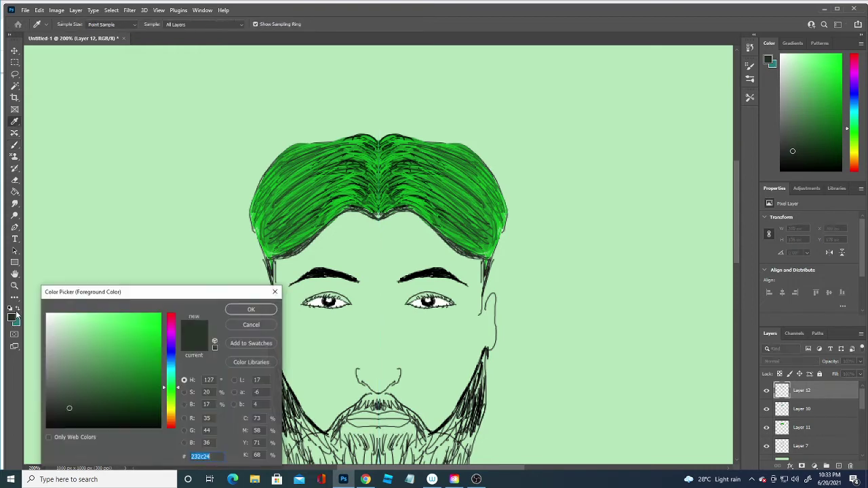
left_click(152, 366)
left_click(244, 309)
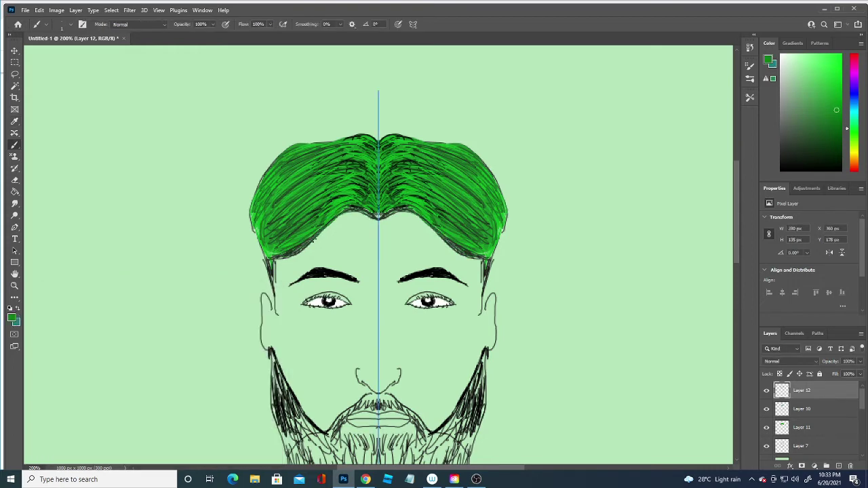
left_click_drag(301, 252, 280, 259)
mouse_move(501, 227)
left_mouse_down()
mouse_move(487, 273)
mouse_move(496, 239)
left_mouse_up()
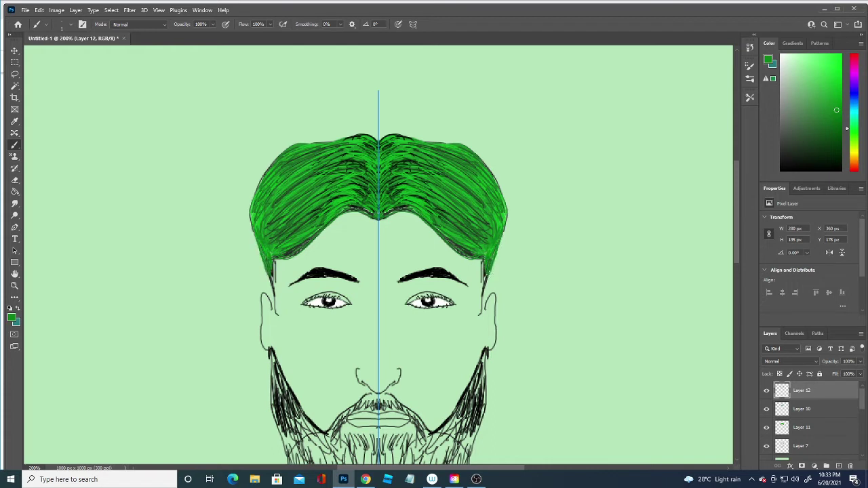
left_click_drag(488, 272, 484, 307)
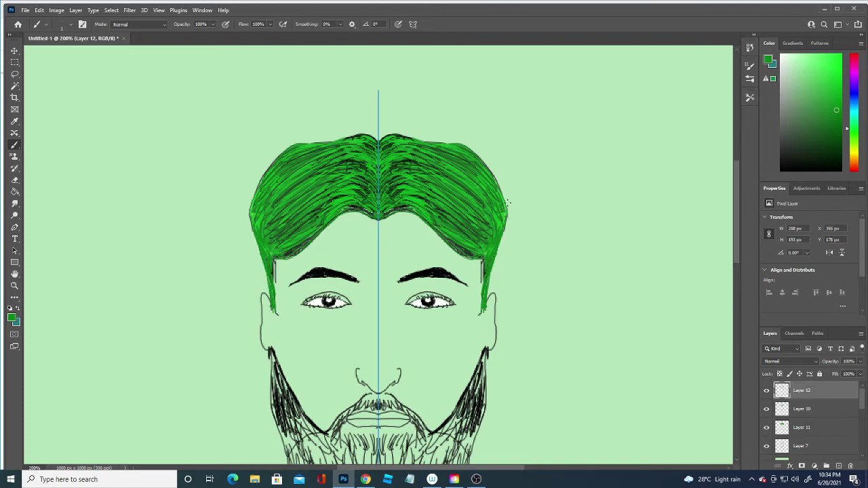
left_click_drag(736, 256, 736, 293)
mouse_move(465, 278)
left_mouse_down()
mouse_move(474, 301)
mouse_move(460, 312)
left_mouse_up()
mouse_move(464, 263)
left_mouse_down()
mouse_move(465, 294)
mouse_move(474, 273)
left_mouse_up()
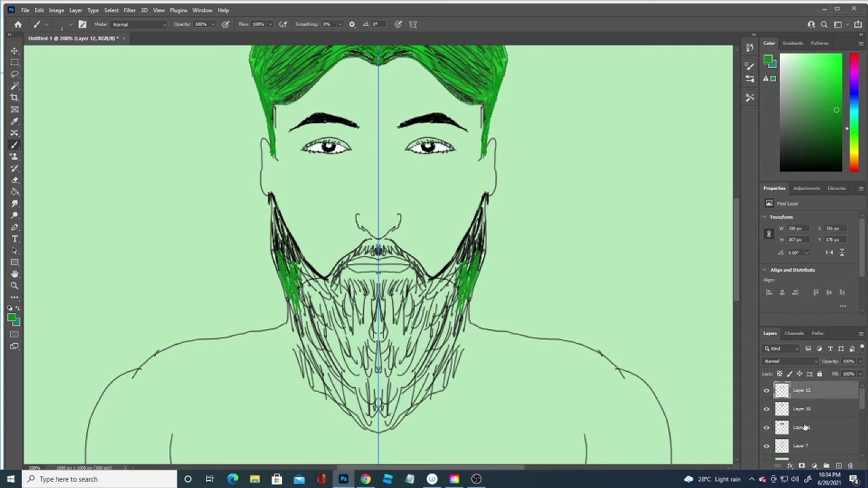
Check the hair by toggling a layer, then add a new layer above Layer 10.
left_click(768, 428)
left_click(768, 428)
left_click(767, 411)
left_click(767, 410)
left_click(813, 409)
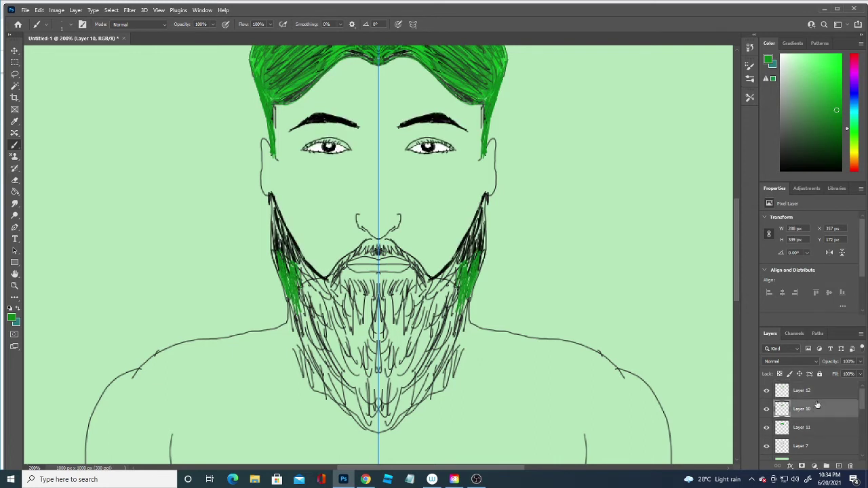
left_click(840, 466)
Paint mirrored green strokes down both beard sides from the upper edges toward the chin.
mouse_move(309, 298)
left_mouse_down()
mouse_move(322, 350)
mouse_move(316, 354)
left_mouse_up()
left_click_drag(298, 315, 339, 393)
left_click_drag(326, 363, 354, 401)
left_click_drag(324, 333, 345, 386)
left_click_drag(314, 305, 353, 392)
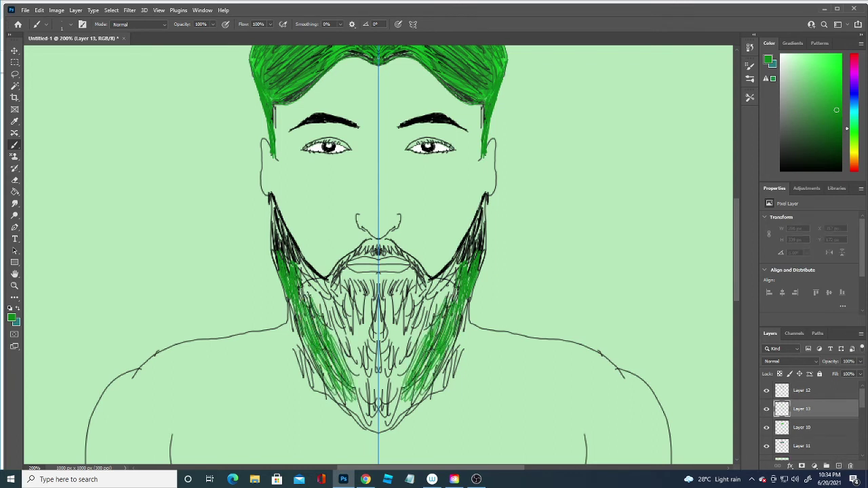
left_click_drag(302, 279, 322, 324)
mouse_move(296, 263)
left_mouse_down()
mouse_move(313, 297)
mouse_move(310, 278)
left_mouse_up()
mouse_move(275, 225)
left_mouse_down()
mouse_move(288, 261)
mouse_move(281, 250)
mouse_move(290, 247)
left_mouse_up()
left_click_drag(271, 199, 289, 270)
mouse_move(303, 266)
left_mouse_down()
mouse_move(308, 285)
mouse_move(336, 311)
left_mouse_up()
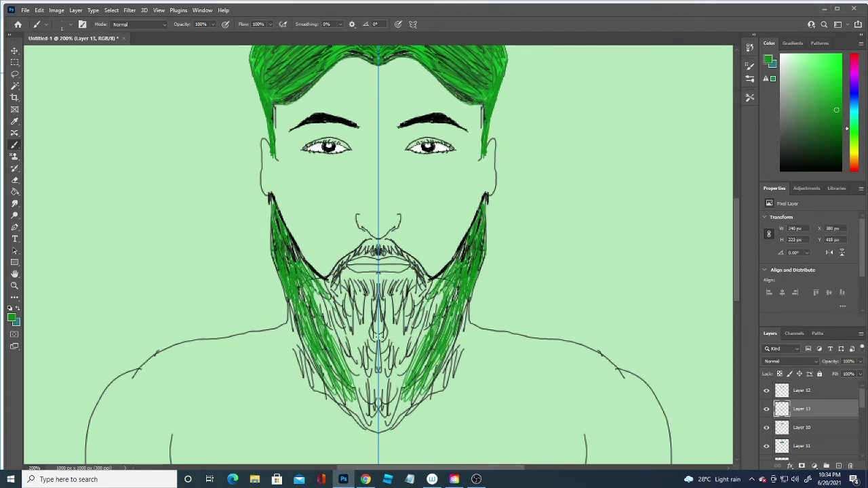
Fill the remaining gaps in the upper and lower beard sides with more green strokes.
left_click_drag(373, 332, 370, 384)
mouse_move(332, 299)
left_mouse_down()
mouse_move(348, 364)
mouse_move(339, 346)
left_mouse_up()
mouse_move(316, 276)
left_mouse_down()
mouse_move(337, 319)
mouse_move(336, 300)
left_mouse_up()
left_click_drag(301, 259, 313, 278)
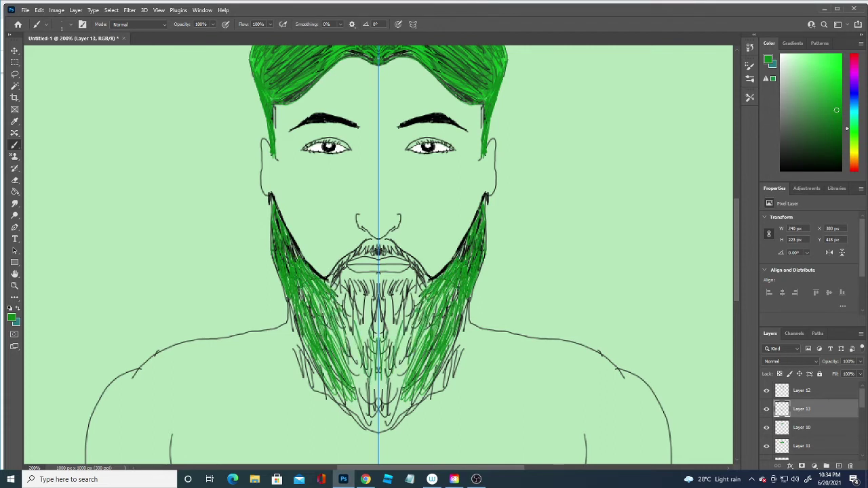
left_click_drag(289, 244, 295, 263)
mouse_move(313, 293)
left_mouse_down()
mouse_move(325, 335)
mouse_move(305, 344)
mouse_move(302, 358)
left_mouse_up()
left_click_drag(302, 328, 295, 364)
mouse_move(293, 313)
left_mouse_down()
mouse_move(290, 339)
mouse_move(294, 327)
left_mouse_up()
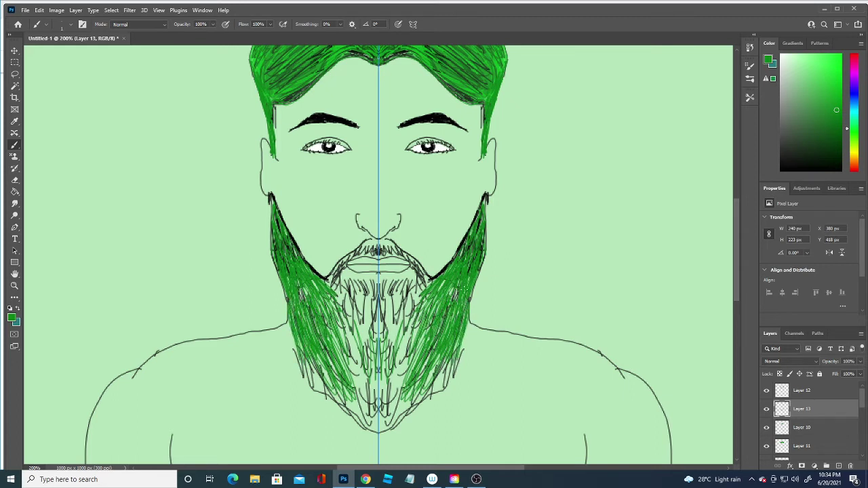
left_click(12, 319)
Keep the mid green, set the brush to 28 px, and undo a solid test stroke on the cheeks.
left_click(12, 313)
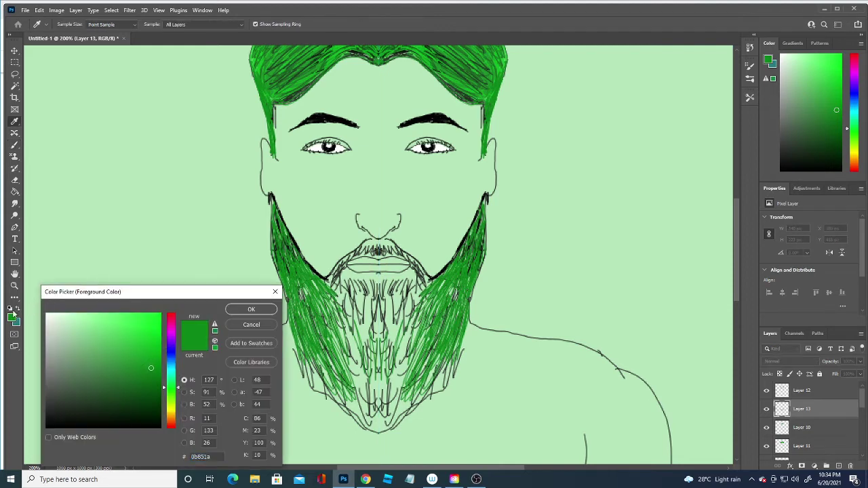
left_click(250, 310)
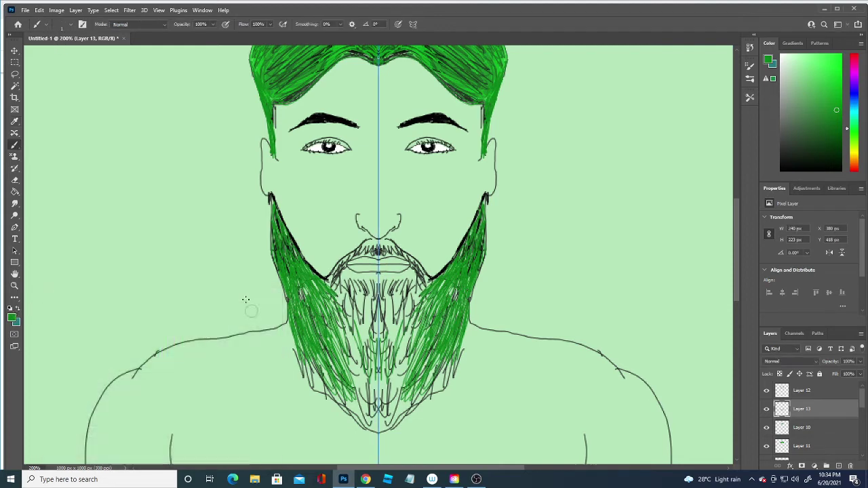
left_click(69, 27)
left_click_drag(57, 54, 62, 54)
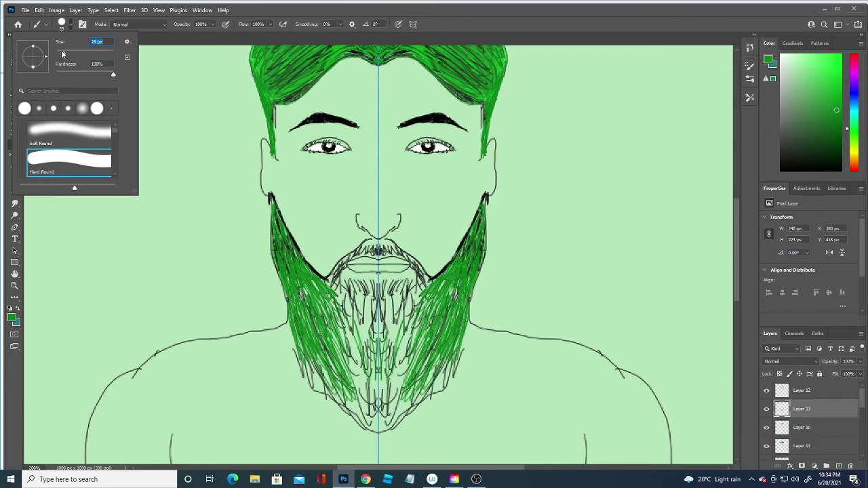
left_click_drag(316, 314, 332, 367)
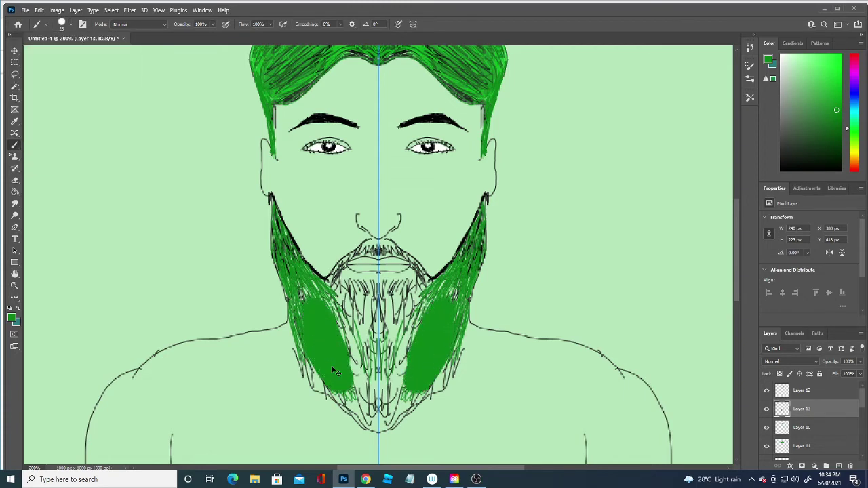
left_click(802, 445)
key("ctrl+z")
Toggle the eyes, beard, hair and outline layers to check colouring, then add Layer 14 above Layer 9.
left_click(767, 446)
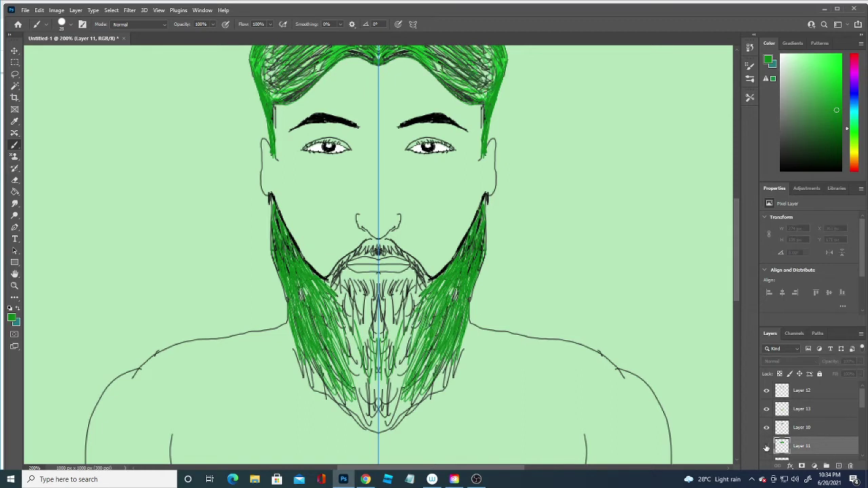
left_click(767, 428)
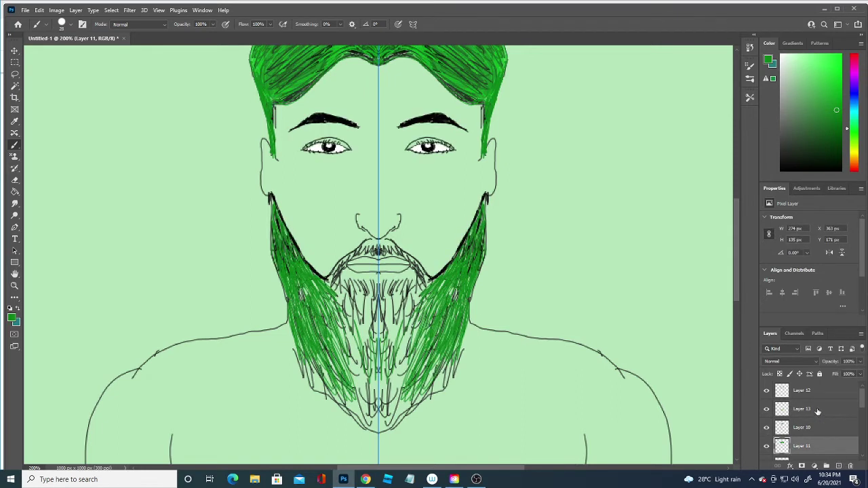
left_click(767, 391)
left_click(766, 409)
left_click(767, 391)
left_click(767, 428)
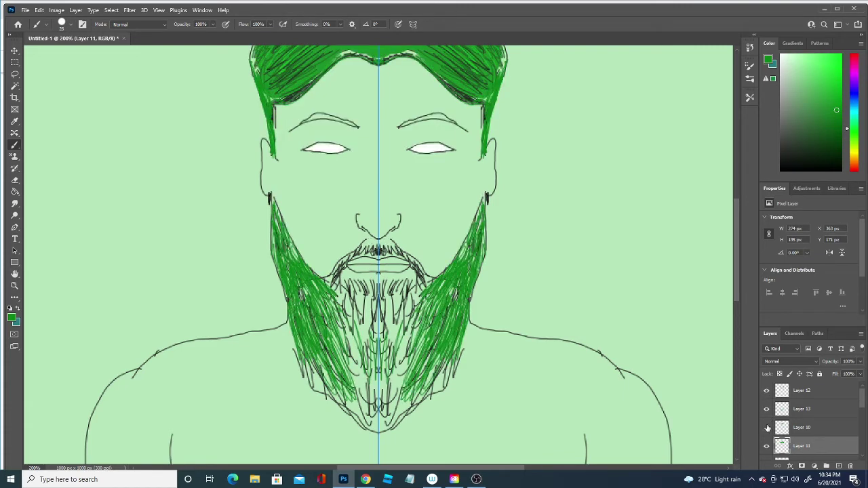
scroll(830, 407, "down", 2)
scroll(830, 407, "down", 2)
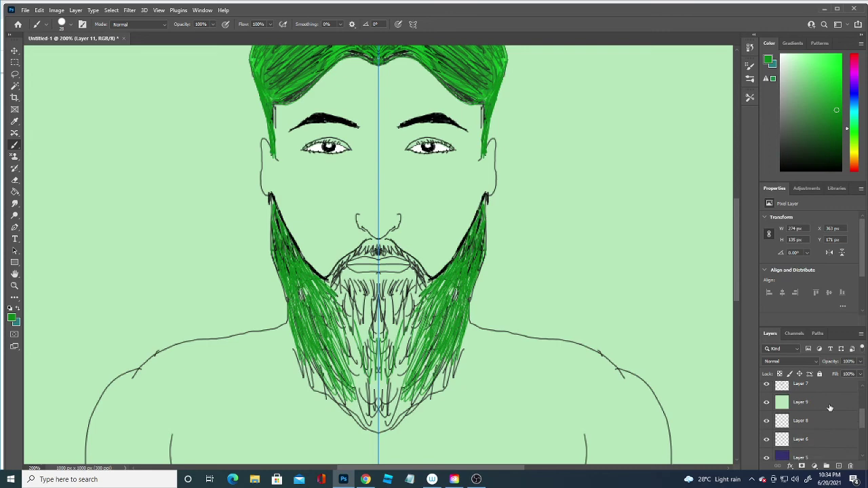
left_click(767, 385)
left_click(767, 385)
left_click(810, 404)
key("ctrl+shift+alt+n")
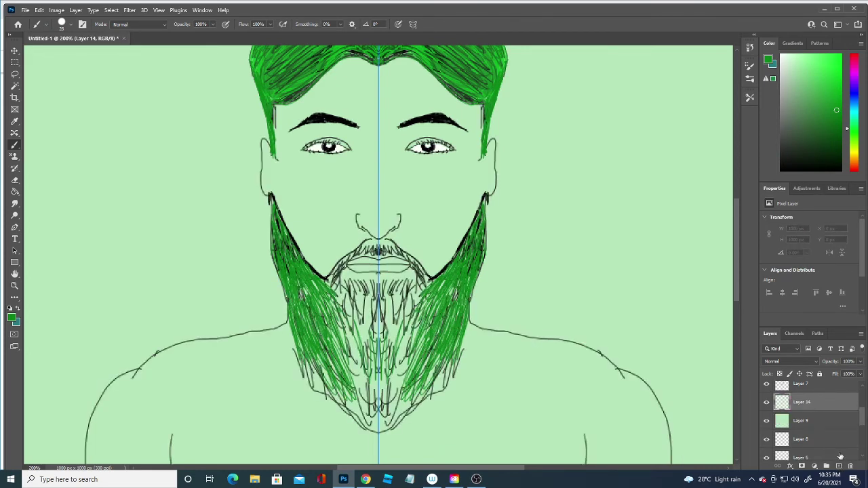
Fill the lower beard halves and outer edges with mirrored dark green.
mouse_move(354, 299)
left_mouse_down()
mouse_move(344, 379)
mouse_move(319, 391)
left_mouse_up()
mouse_move(326, 344)
left_mouse_down()
mouse_move(313, 398)
mouse_move(309, 390)
mouse_move(376, 424)
mouse_move(359, 424)
mouse_move(312, 377)
mouse_move(306, 346)
mouse_move(318, 298)
mouse_move(370, 325)
mouse_move(379, 350)
mouse_move(444, 288)
mouse_move(439, 319)
mouse_move(423, 291)
mouse_move(385, 308)
mouse_move(401, 280)
mouse_move(417, 281)
mouse_move(395, 288)
mouse_move(424, 278)
mouse_move(379, 274)
mouse_move(387, 281)
left_mouse_up()
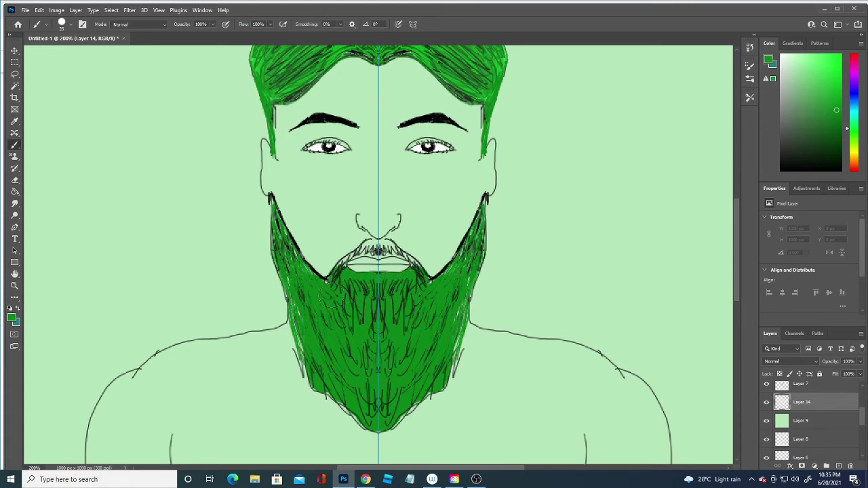
left_click_drag(298, 304, 306, 313)
mouse_move(299, 343)
left_mouse_down()
mouse_move(305, 373)
mouse_move(387, 432)
left_mouse_up()
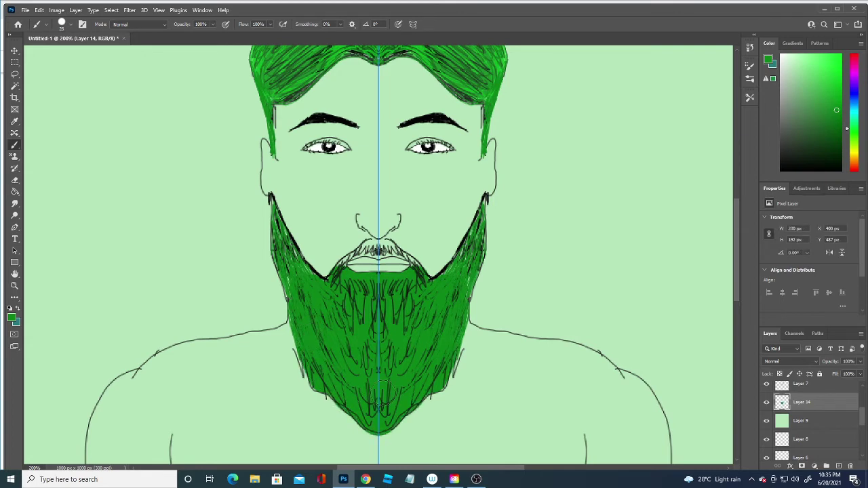
Shrink the brush to 4 px and paint dark green along the right beard edge and moustache.
left_click(71, 23)
left_click_drag(63, 53, 57, 55)
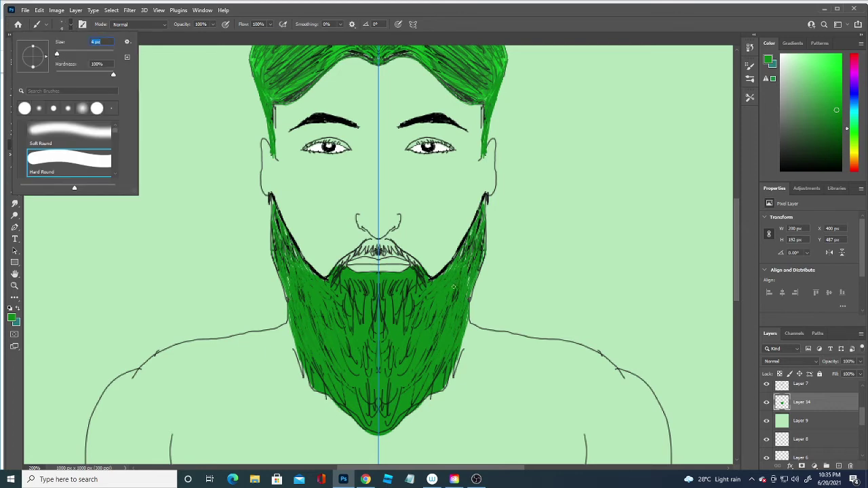
key("Return")
mouse_move(463, 248)
left_mouse_down()
mouse_move(453, 267)
mouse_move(465, 320)
left_mouse_up()
left_click_drag(470, 288, 469, 308)
left_click_drag(476, 270, 478, 293)
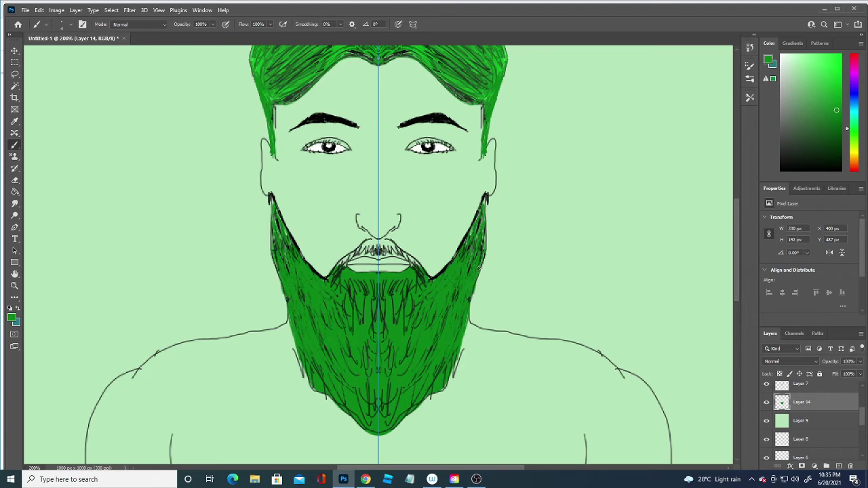
mouse_move(483, 249)
left_mouse_down()
mouse_move(478, 235)
mouse_move(466, 244)
left_mouse_up()
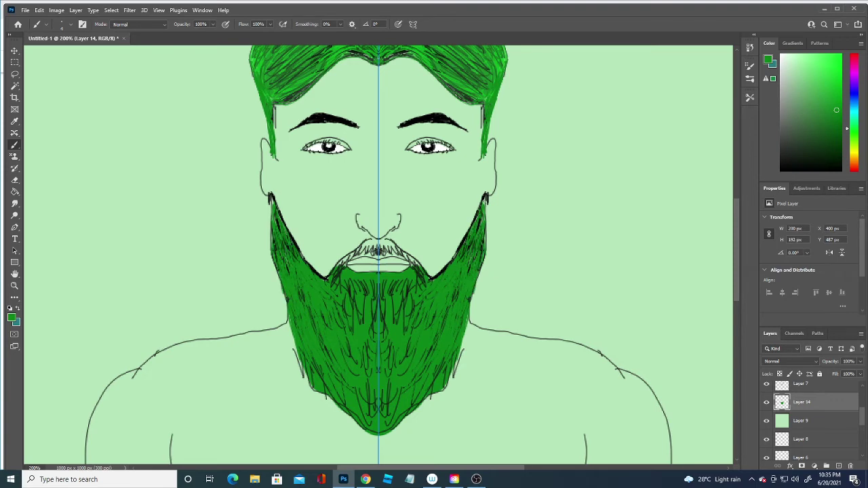
mouse_move(421, 265)
left_mouse_down()
mouse_move(387, 244)
mouse_move(381, 258)
mouse_move(372, 242)
left_mouse_up()
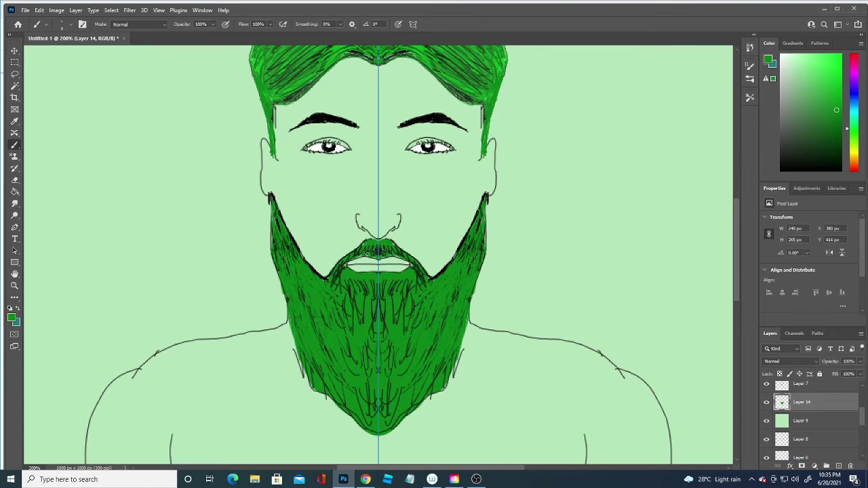
left_click_drag(367, 253, 343, 265)
Set the painting colour to black.
left_click(11, 317)
left_click(68, 409)
left_click(249, 309)
Check Layers 14 and 7, add a new empty layer, and paint a black beard stroke.
left_click_drag(864, 418, 863, 405)
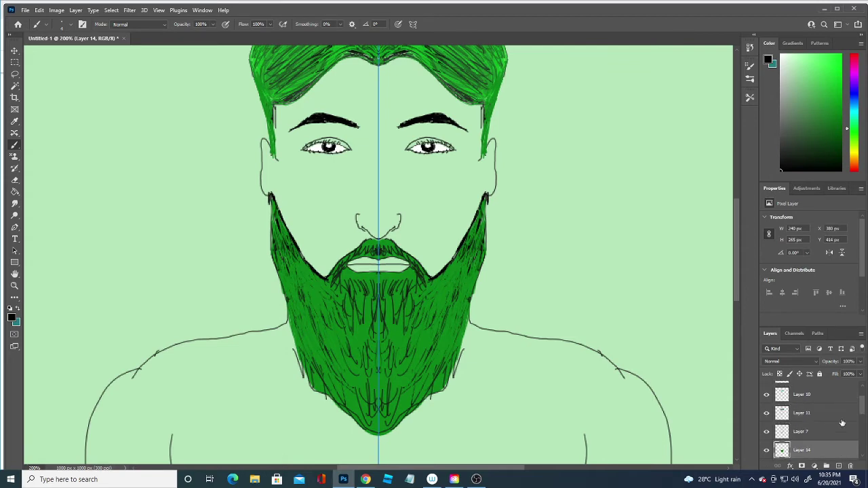
left_click(767, 451)
left_click(767, 433)
left_click(838, 466)
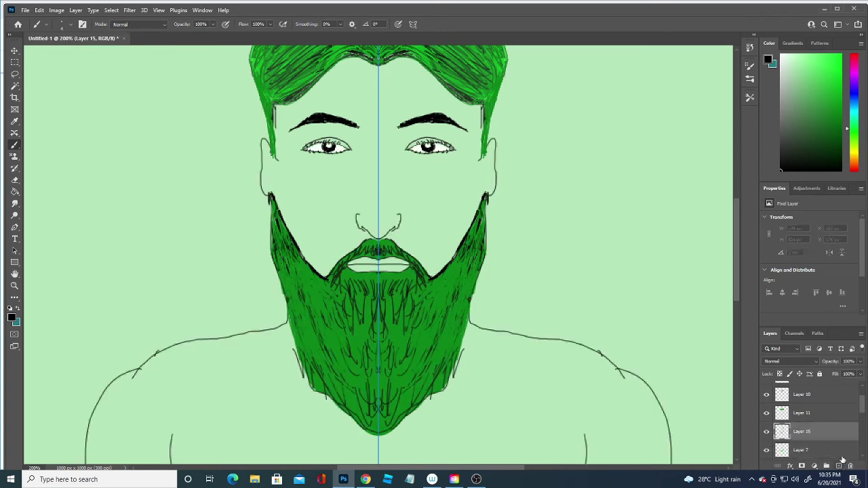
left_click_drag(322, 335, 301, 291)
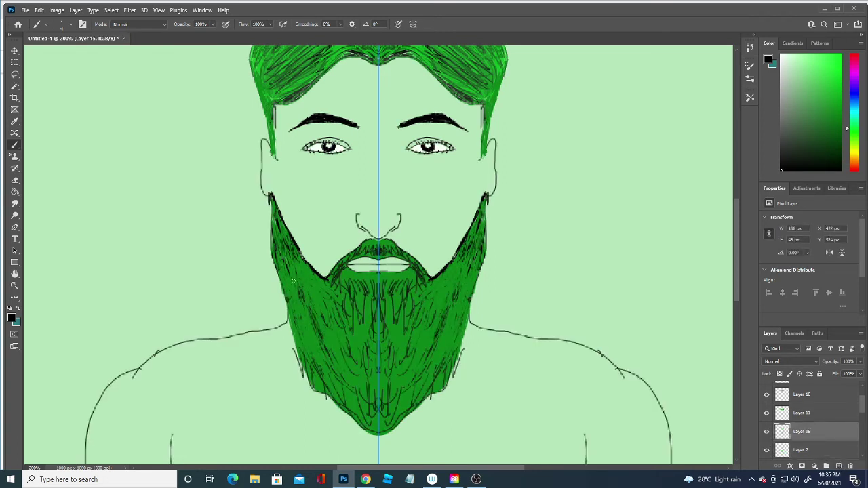
Keep black, paint another black stroke near the beard, and select Layer 12.
left_click(66, 25)
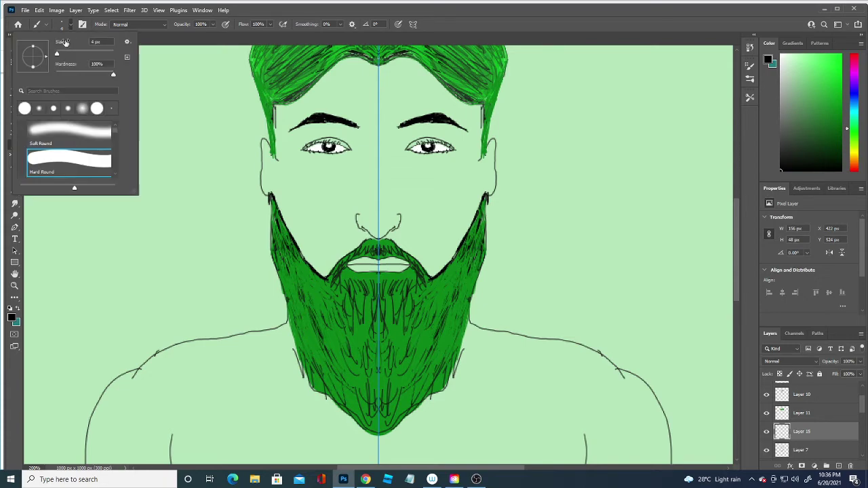
left_click(12, 318)
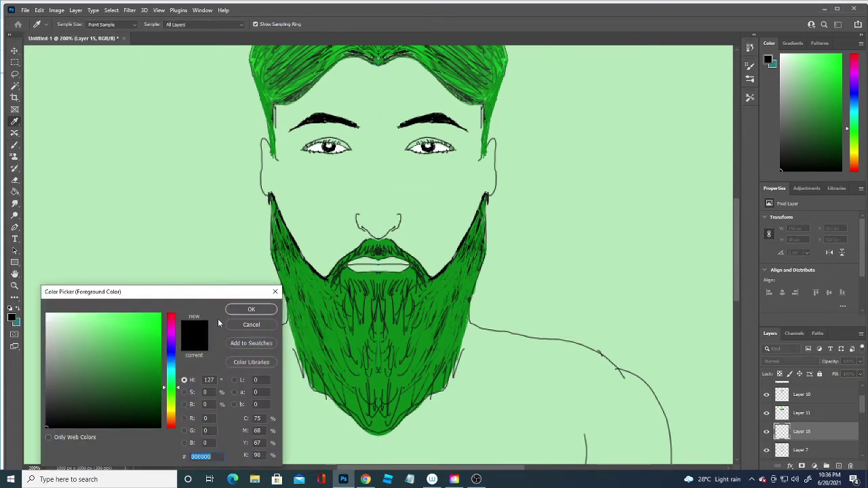
left_click(243, 309)
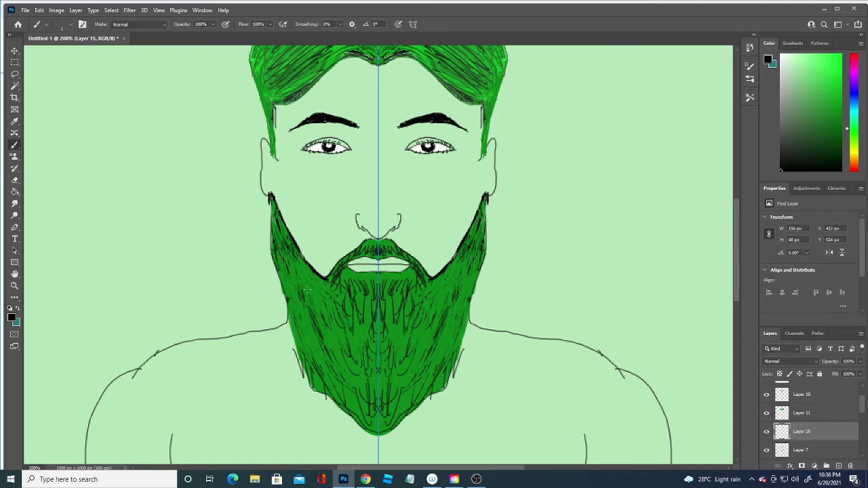
left_click_drag(307, 290, 314, 288)
scroll(840, 416, "up", 2)
left_click(828, 392)
Add a new layer and paint mirrored black hair strokes across the beard sides and chin.
left_click(841, 468)
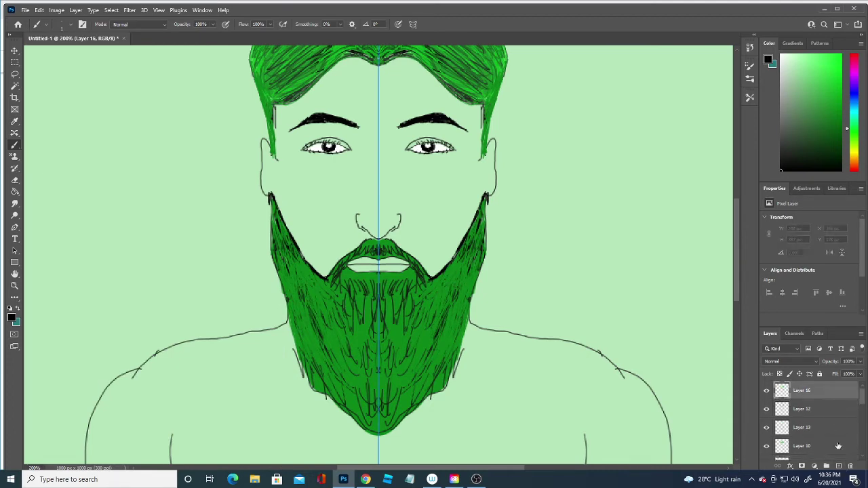
mouse_move(292, 271)
left_mouse_down()
mouse_move(301, 312)
mouse_move(305, 293)
mouse_move(316, 311)
mouse_move(309, 362)
left_mouse_up()
mouse_move(306, 328)
left_mouse_down()
mouse_move(302, 366)
mouse_move(290, 350)
left_mouse_up()
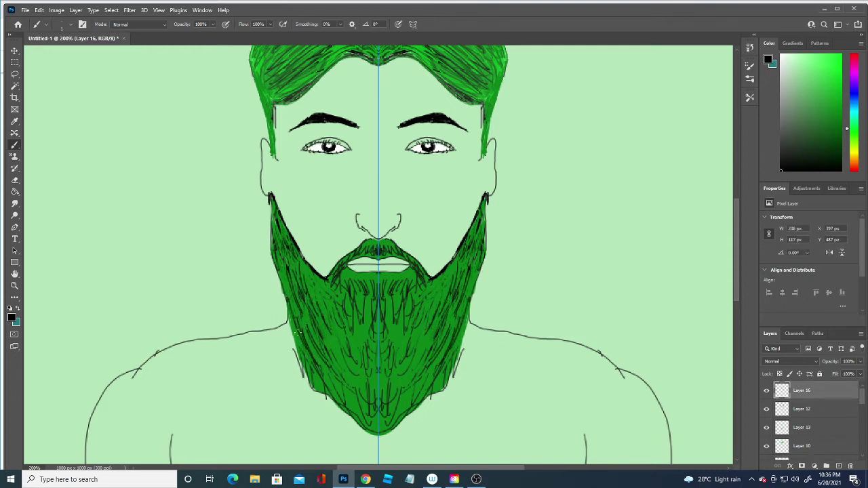
left_click_drag(290, 306, 299, 372)
left_click_drag(298, 335, 322, 380)
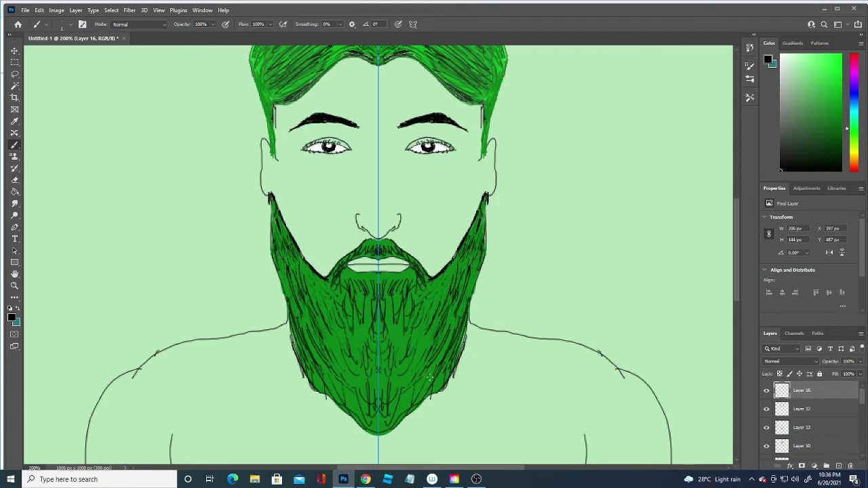
mouse_move(430, 376)
left_mouse_down()
mouse_move(390, 431)
mouse_move(381, 430)
left_mouse_up()
mouse_move(363, 387)
left_mouse_down()
mouse_move(335, 336)
mouse_move(327, 389)
mouse_move(353, 399)
left_mouse_up()
mouse_move(370, 319)
left_mouse_down()
mouse_move(351, 385)
mouse_move(345, 324)
left_mouse_up()
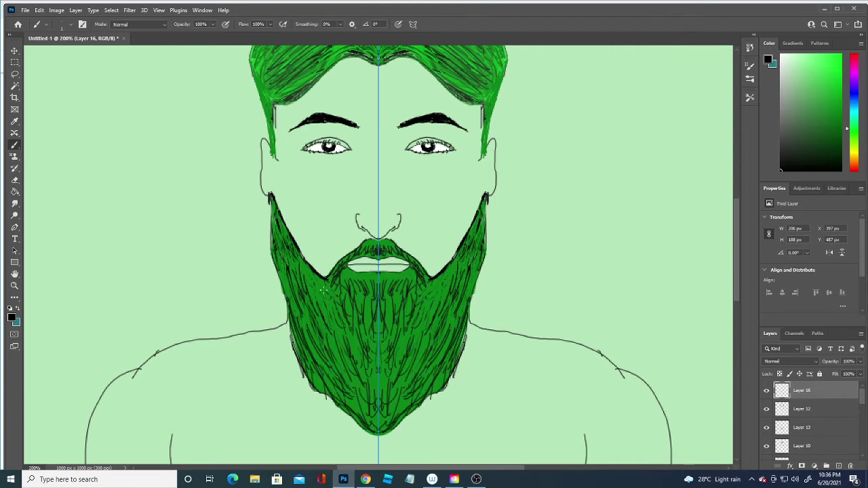
mouse_move(323, 291)
left_mouse_down()
mouse_move(305, 272)
mouse_move(326, 298)
mouse_move(306, 268)
mouse_move(287, 294)
mouse_move(294, 308)
left_mouse_up()
mouse_move(346, 280)
left_mouse_down()
mouse_move(338, 319)
mouse_move(343, 290)
mouse_move(390, 274)
mouse_move(380, 276)
left_mouse_up()
mouse_move(396, 319)
left_mouse_down()
mouse_move(391, 291)
mouse_move(380, 342)
mouse_move(405, 362)
mouse_move(387, 386)
mouse_move(350, 403)
left_mouse_up()
left_click_drag(374, 395, 384, 402)
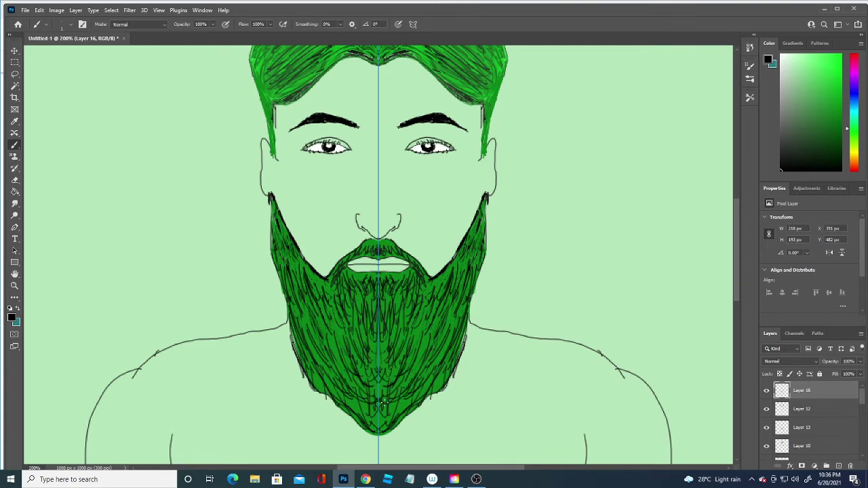
Add black hair strokes to the lower right beard, jaw and upper beard edge.
mouse_move(438, 334)
left_mouse_down()
mouse_move(436, 316)
mouse_move(437, 385)
mouse_move(396, 422)
mouse_move(408, 406)
left_mouse_up()
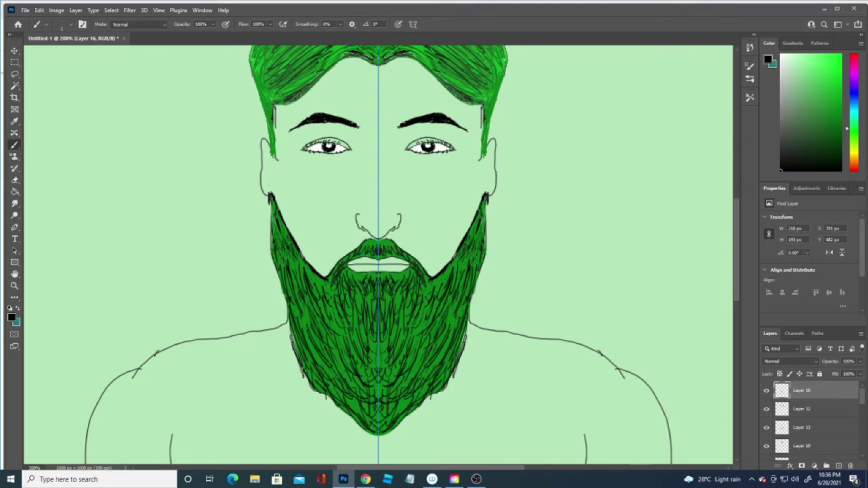
left_click_drag(453, 372, 405, 407)
left_click_drag(405, 404, 393, 418)
left_click_drag(426, 338, 420, 363)
mouse_move(460, 252)
left_mouse_down()
mouse_move(450, 270)
mouse_move(463, 269)
left_mouse_up()
left_click_drag(476, 249, 474, 269)
left_click_drag(483, 204, 486, 230)
mouse_move(485, 202)
left_mouse_down()
mouse_move(482, 224)
mouse_move(487, 218)
left_mouse_up()
left_click_drag(488, 217, 484, 246)
left_click_drag(486, 227, 459, 350)
mouse_move(466, 339)
left_mouse_down()
mouse_move(445, 381)
mouse_move(455, 351)
left_mouse_up()
left_click_drag(468, 323, 461, 338)
Add black hair strokes across the central and lower beard and its upper sides.
left_click_drag(453, 297, 446, 330)
left_click_drag(426, 294, 418, 316)
left_click_drag(396, 289, 391, 305)
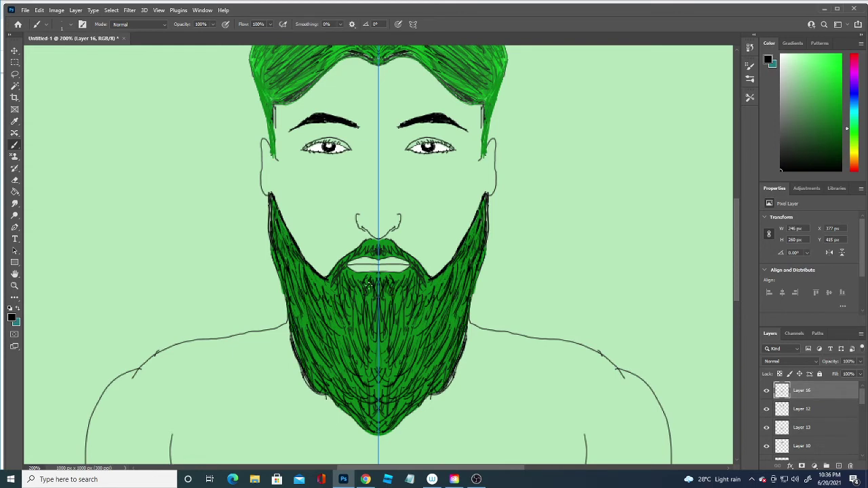
left_click_drag(362, 273, 354, 331)
mouse_move(355, 322)
left_mouse_down()
mouse_move(347, 350)
mouse_move(336, 353)
left_mouse_up()
left_click_drag(349, 320, 343, 354)
mouse_move(372, 339)
left_mouse_down()
mouse_move(376, 370)
mouse_move(359, 357)
left_mouse_up()
left_click_drag(324, 277, 311, 302)
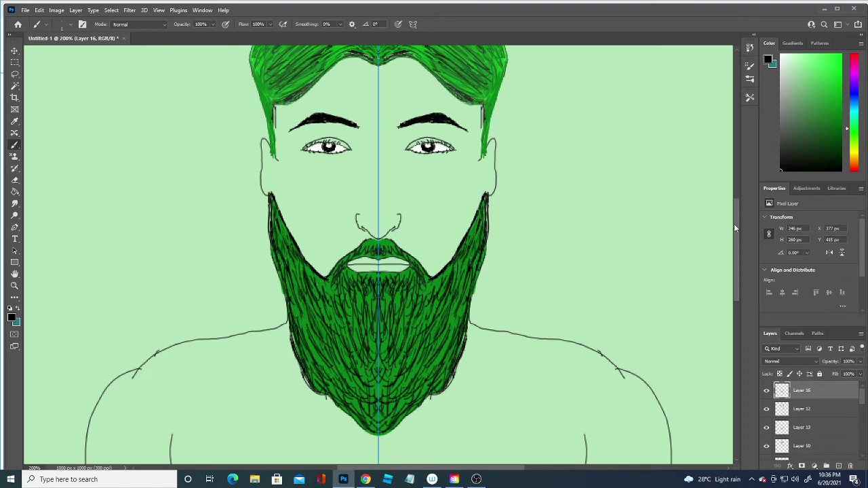
Paint mirrored black strokes down the sideburns and over the right and lower beard.
key("ctrl+minus")
key("ctrl+plus")
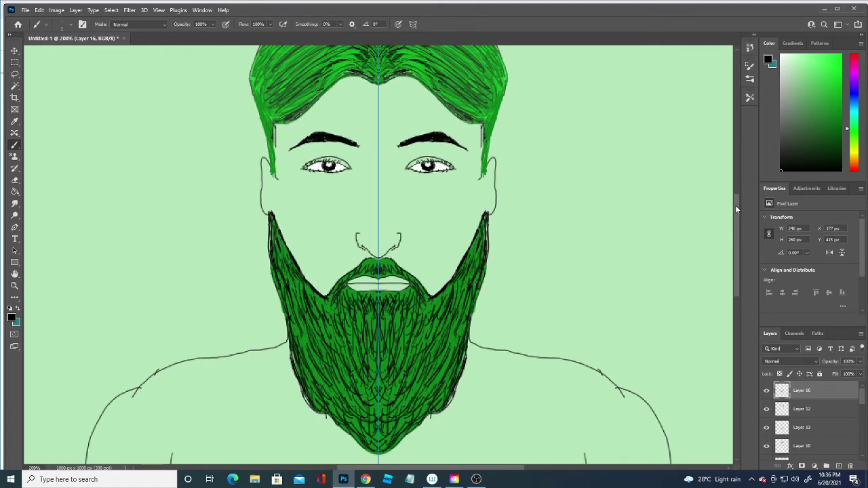
mouse_move(481, 144)
left_mouse_down()
mouse_move(484, 185)
mouse_move(486, 162)
left_mouse_up()
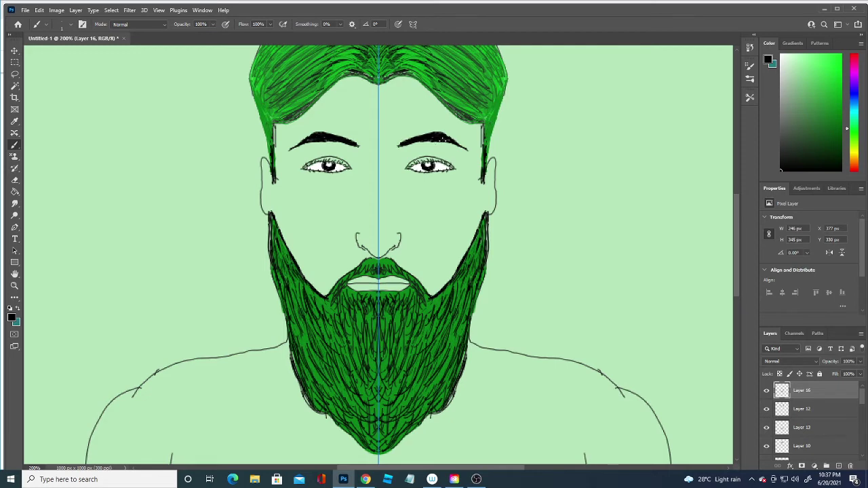
mouse_move(428, 299)
left_mouse_down()
mouse_move(444, 345)
mouse_move(459, 357)
left_mouse_up()
left_click_drag(439, 366, 438, 388)
mouse_move(421, 375)
left_mouse_down()
mouse_move(423, 400)
mouse_move(382, 416)
left_mouse_up()
left_click_drag(414, 335, 415, 363)
left_click_drag(432, 316, 435, 345)
mouse_move(444, 286)
left_mouse_down()
mouse_move(449, 311)
mouse_move(454, 296)
left_mouse_up()
left_click_drag(460, 276, 465, 304)
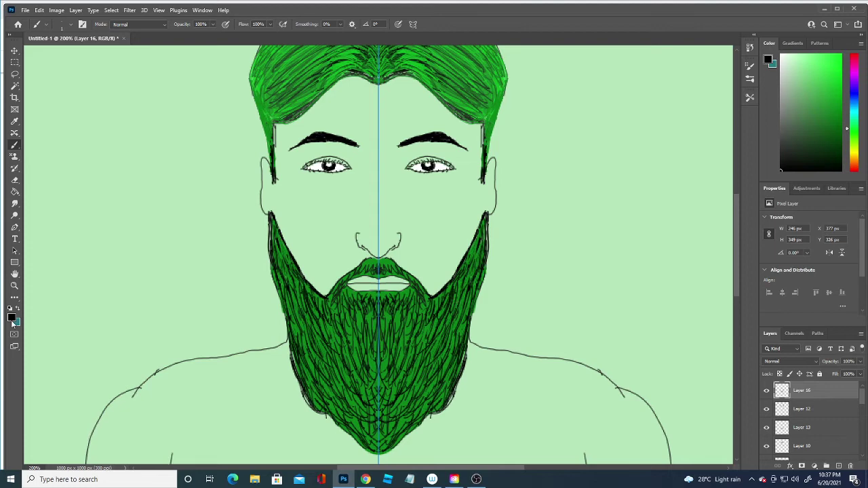
left_click(12, 319)
Set the painting colour to bright yellow #eaff00 and return to the Brush tool.
left_click(170, 400)
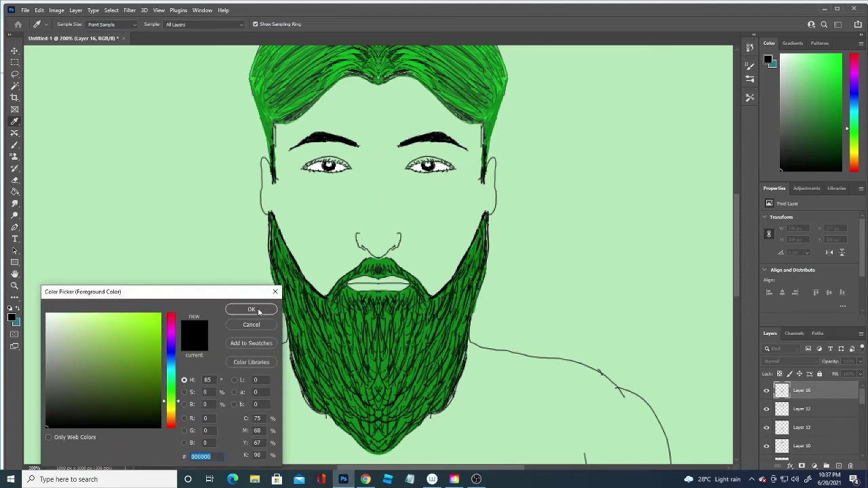
left_click(258, 310)
left_click(12, 317)
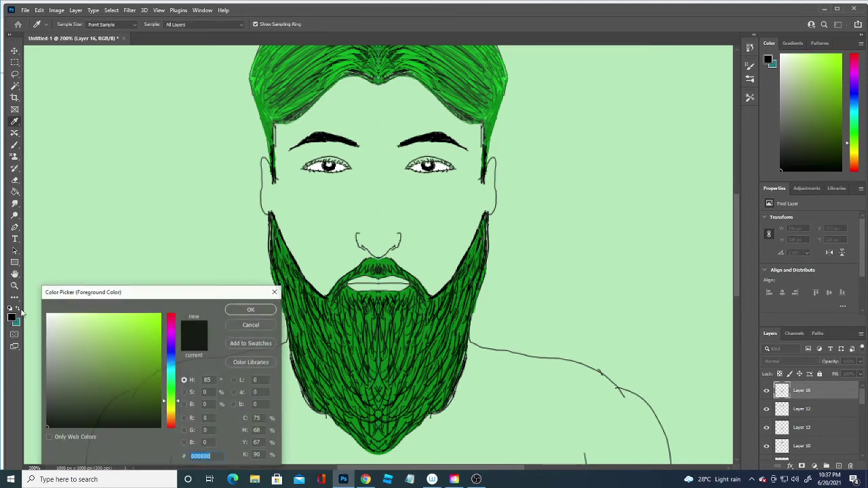
left_click(172, 406)
left_click_drag(90, 399, 161, 313)
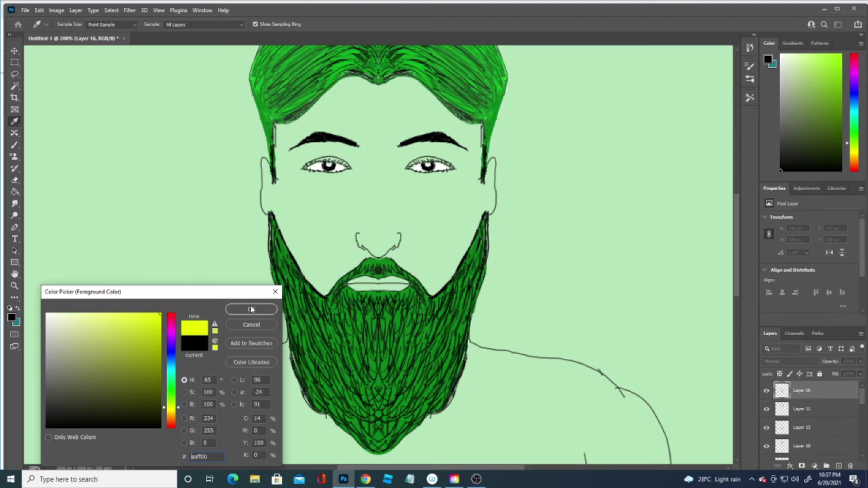
left_click(251, 310)
key("b")
Paint mirrored yellow highlight strokes throughout the beard, from edges to chin.
left_click_drag(341, 332, 340, 325)
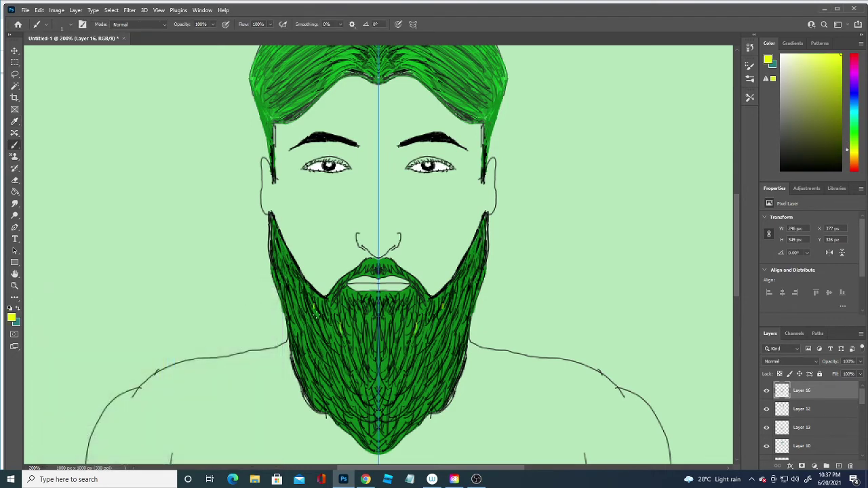
left_click_drag(277, 258, 287, 270)
mouse_move(350, 303)
left_mouse_down()
mouse_move(349, 296)
mouse_move(373, 308)
mouse_move(341, 317)
mouse_move(363, 322)
left_mouse_up()
mouse_move(347, 358)
left_mouse_down()
mouse_move(344, 342)
mouse_move(313, 332)
left_mouse_up()
left_click_drag(311, 355, 307, 334)
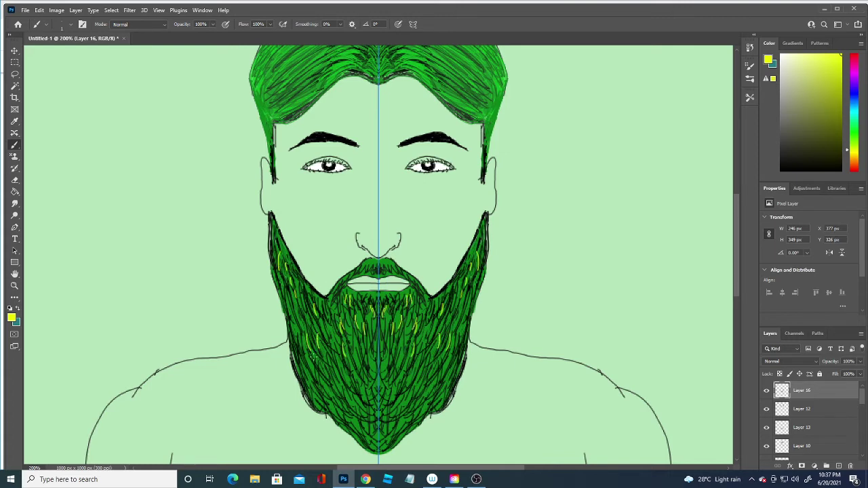
mouse_move(347, 396)
left_mouse_down()
mouse_move(346, 387)
mouse_move(317, 383)
left_mouse_up()
left_click_drag(306, 385, 302, 365)
left_click_drag(373, 439, 364, 417)
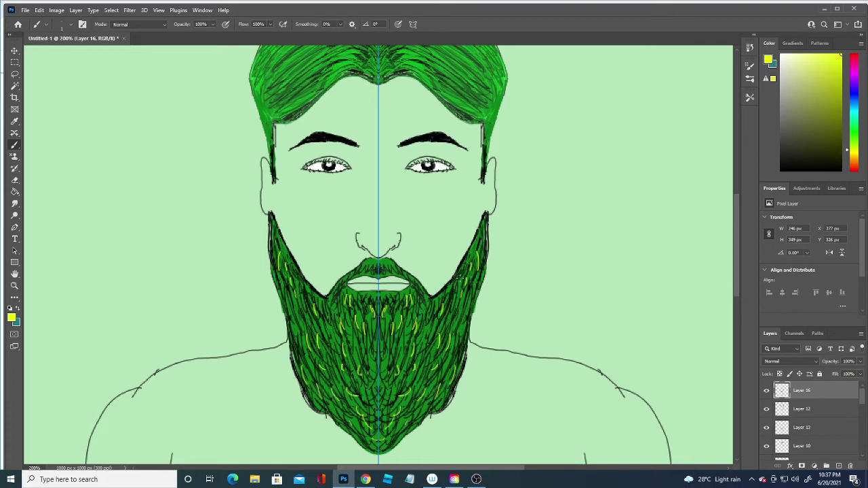
left_click_drag(455, 299, 460, 283)
left_click_drag(456, 323, 465, 309)
left_click_drag(459, 328, 476, 292)
left_click_drag(481, 247, 486, 227)
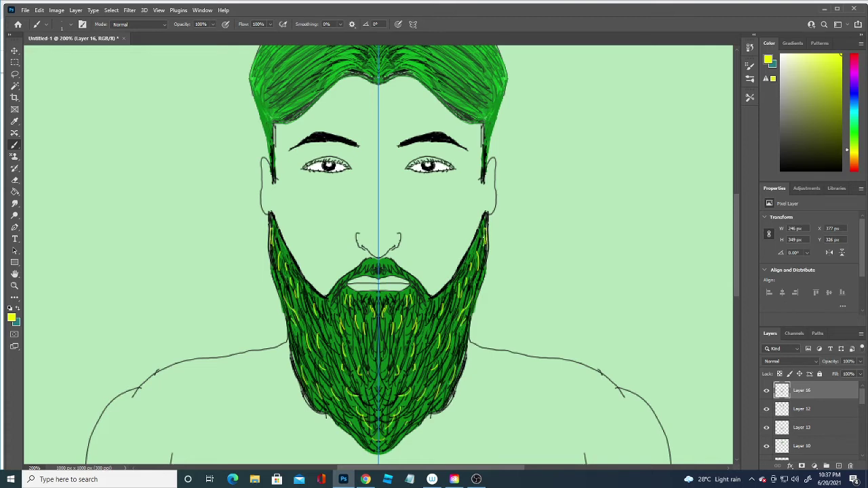
mouse_move(307, 315)
left_mouse_down()
mouse_move(303, 300)
mouse_move(323, 301)
left_mouse_up()
left_click_drag(337, 316, 333, 297)
Paint mirrored yellow highlight strands through the hair on both sides of the part.
left_click_drag(737, 240, 736, 206)
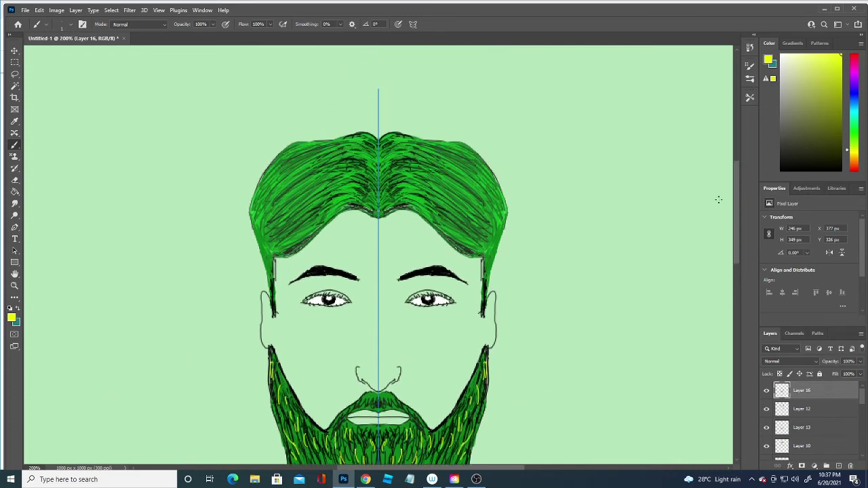
left_click_drag(400, 200, 431, 189)
mouse_move(409, 184)
left_mouse_down()
mouse_move(429, 178)
mouse_move(414, 140)
left_mouse_up()
mouse_move(445, 167)
left_mouse_down()
mouse_move(464, 182)
mouse_move(472, 206)
left_mouse_up()
mouse_move(439, 201)
left_mouse_down()
mouse_move(471, 221)
mouse_move(468, 241)
mouse_move(478, 246)
mouse_move(491, 231)
left_mouse_up()
left_click_drag(474, 205, 489, 216)
mouse_move(306, 151)
left_mouse_down()
mouse_move(282, 174)
mouse_move(275, 169)
mouse_move(261, 203)
left_mouse_up()
left_click_drag(309, 162, 334, 145)
left_click_drag(269, 175, 259, 198)
left_click_drag(314, 187, 291, 202)
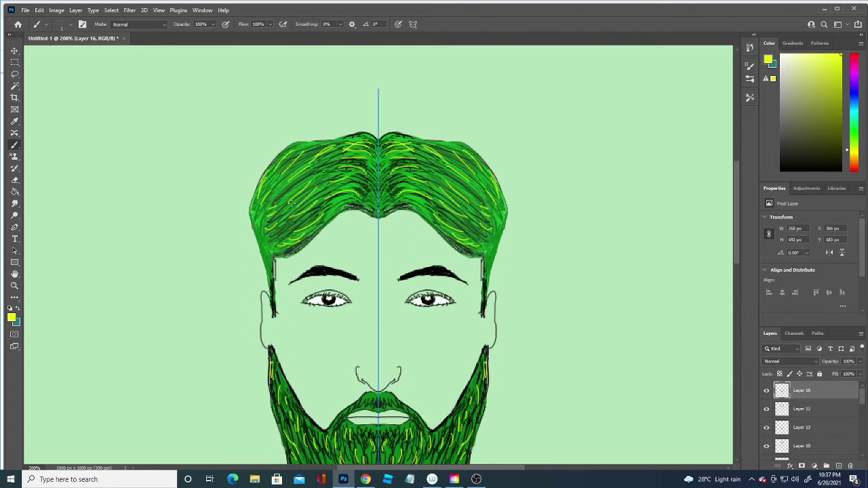
mouse_move(453, 178)
left_mouse_down()
mouse_move(467, 195)
mouse_move(487, 198)
mouse_move(456, 220)
mouse_move(489, 245)
left_mouse_up()
left_click_drag(434, 170, 420, 218)
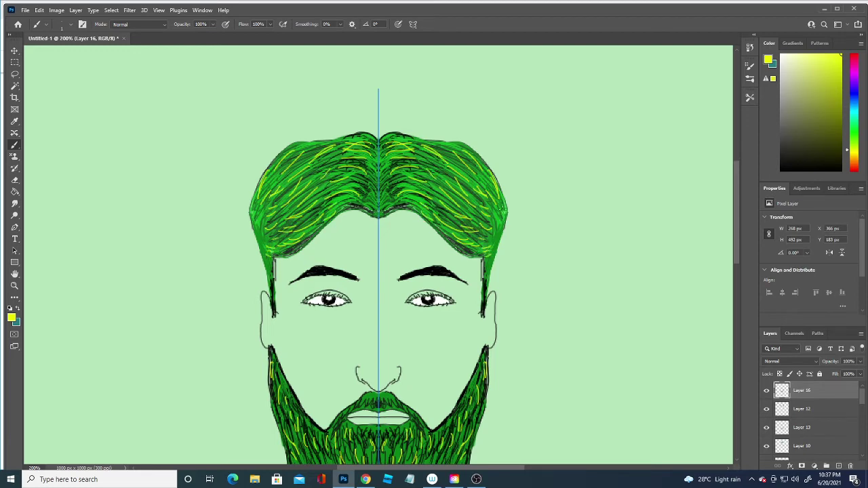
left_click_drag(500, 213, 494, 226)
Switch the painting colour to white and paint faint strands in the hair.
left_click(11, 317)
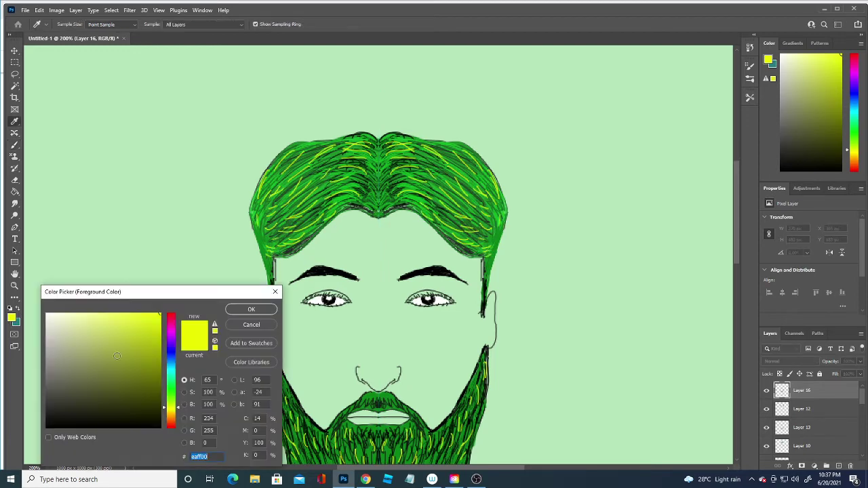
left_click_drag(58, 330, 48, 298)
left_click(248, 310)
mouse_move(415, 190)
left_mouse_down()
mouse_move(438, 148)
mouse_move(461, 172)
mouse_move(453, 183)
left_mouse_up()
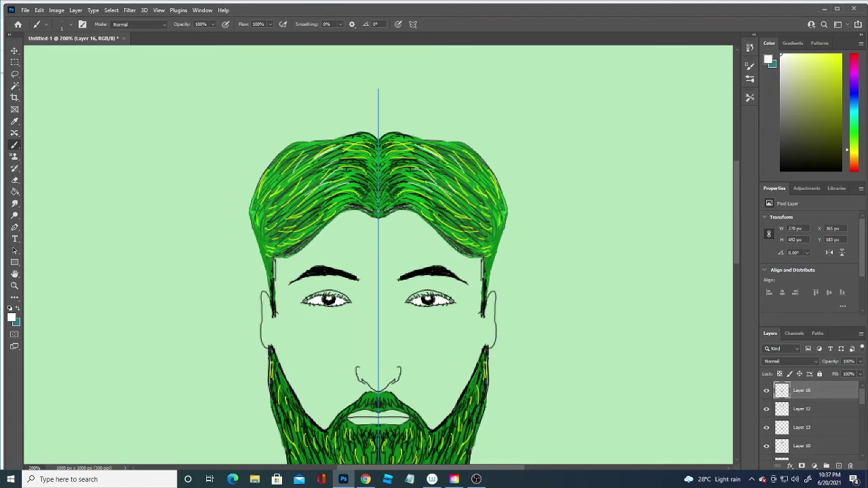
mouse_move(434, 211)
left_mouse_down()
mouse_move(464, 215)
mouse_move(483, 173)
left_mouse_up()
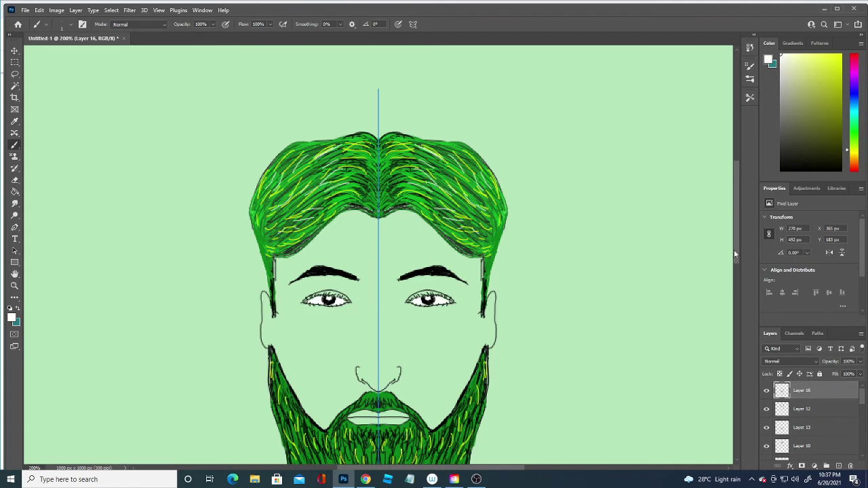
left_click_drag(736, 252, 735, 279)
Paint faint white strands over the beard, from the lower beard up to the mouth.
mouse_move(416, 372)
left_mouse_down()
mouse_move(446, 343)
mouse_move(479, 268)
left_mouse_up()
mouse_move(466, 332)
left_mouse_down()
mouse_move(407, 359)
mouse_move(403, 394)
mouse_move(423, 405)
mouse_move(385, 375)
left_mouse_up()
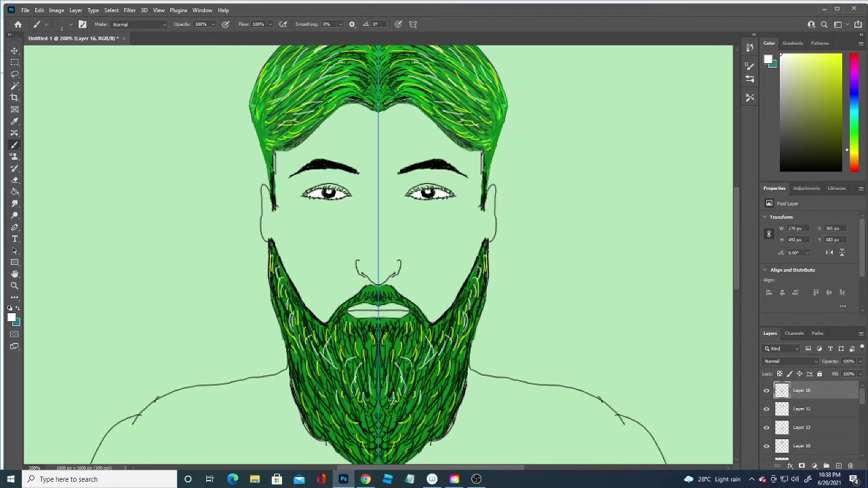
left_click_drag(400, 407, 393, 442)
left_click_drag(456, 399, 465, 339)
left_click_drag(407, 354, 408, 334)
mouse_move(396, 340)
left_mouse_down()
mouse_move(391, 326)
mouse_move(393, 335)
left_mouse_up()
left_click_drag(411, 328, 411, 317)
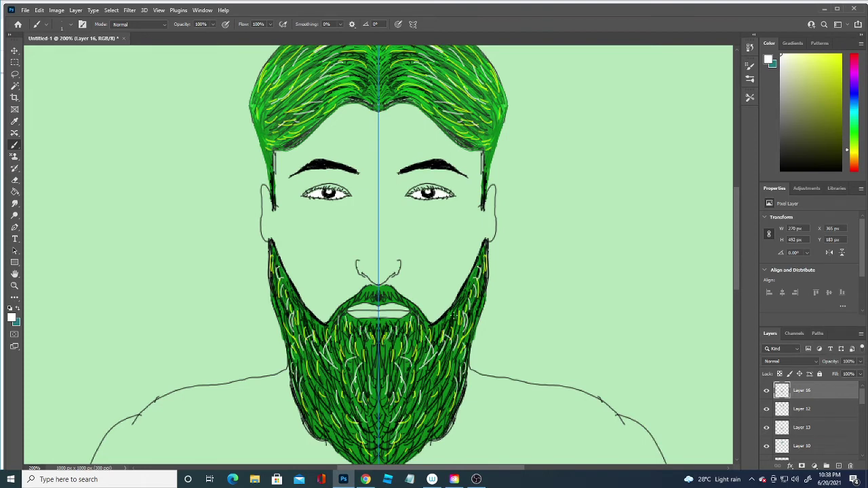
Add light strands at the hair's outer edge, the moustache and the left beard.
left_click_drag(483, 126, 479, 141)
left_click_drag(735, 242, 728, 215)
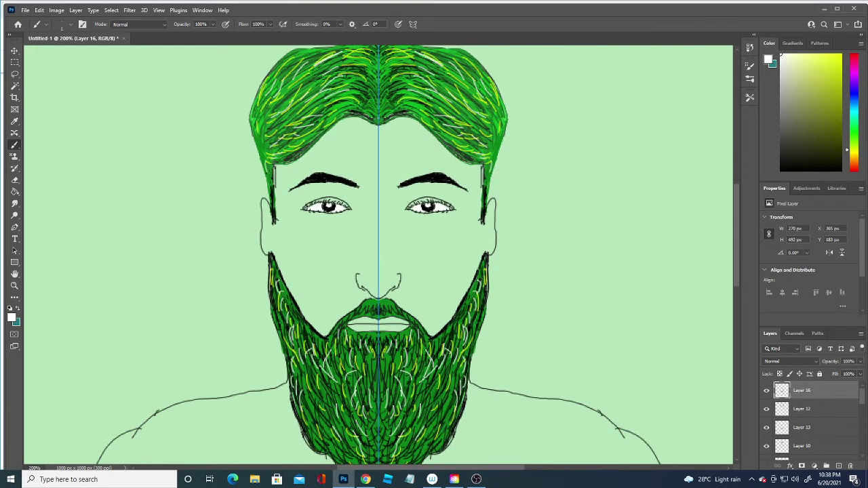
mouse_move(495, 138)
left_mouse_down()
mouse_move(492, 153)
mouse_move(501, 116)
left_mouse_up()
left_click_drag(451, 333, 447, 348)
left_click_drag(389, 307, 393, 312)
mouse_move(339, 330)
left_mouse_down()
mouse_move(327, 414)
mouse_move(336, 431)
left_mouse_up()
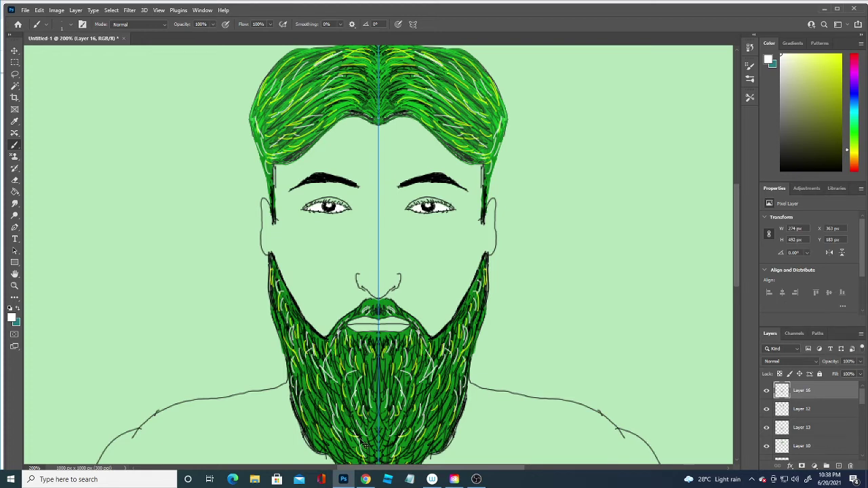
key("ctrl+minus")
key("ctrl+minus")
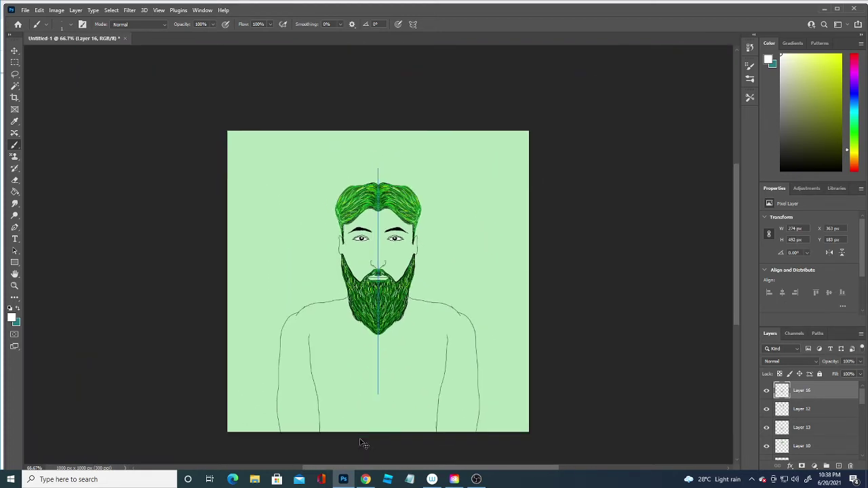
Sample the pale green background and set it as the painting colour.
key("ctrl+plus")
key("ctrl+plus")
key("ctrl+plus")
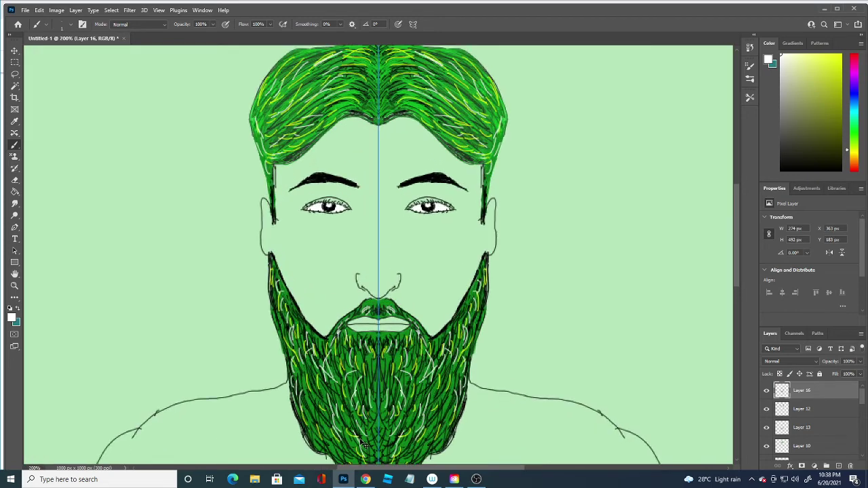
key("ctrl+minus")
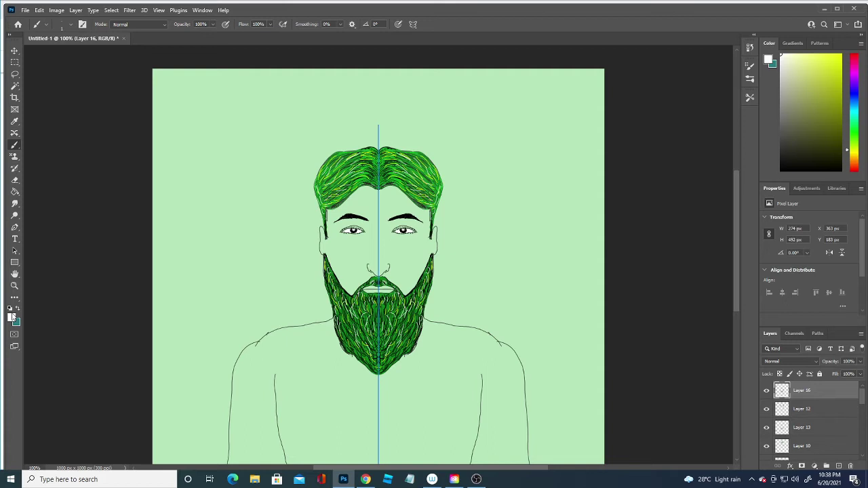
left_click(13, 317)
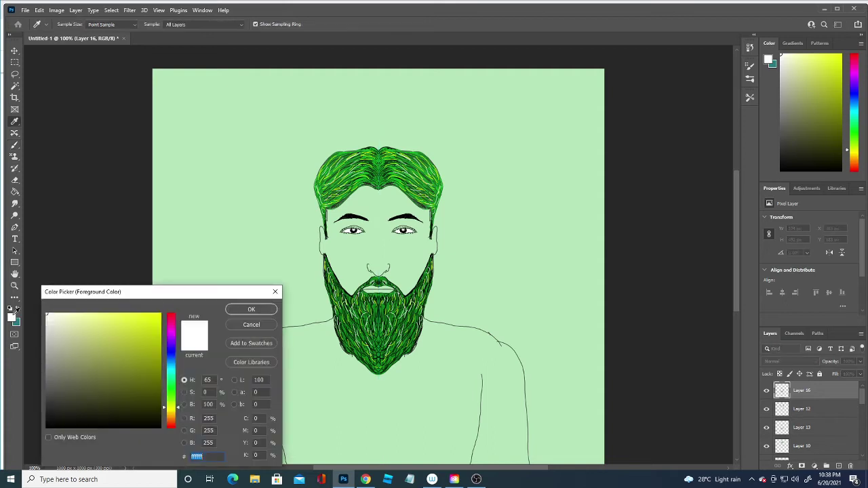
left_click(361, 275)
left_click(76, 333)
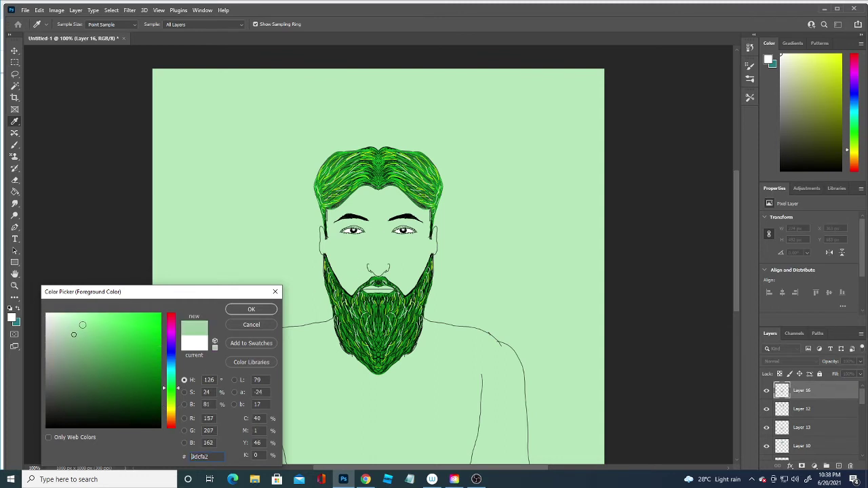
left_click(270, 309)
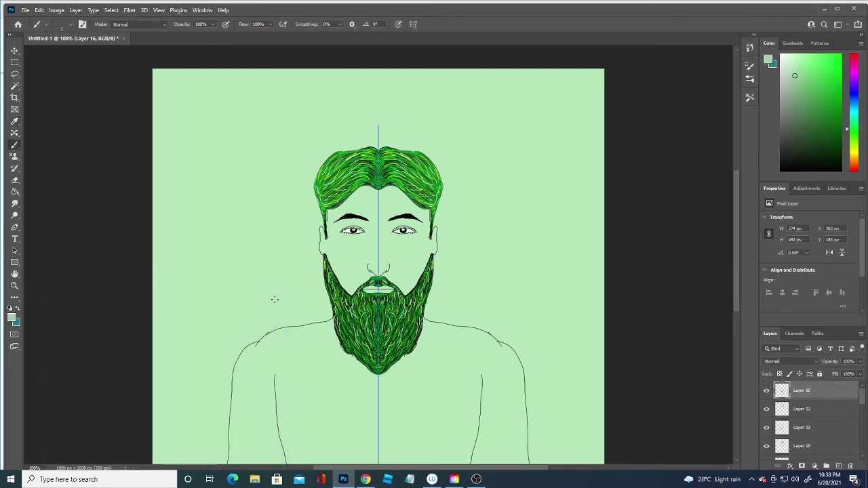
Toggle Layer 16's visibility to compare, then add a new empty Layer 17.
left_click(767, 391)
left_click(767, 391)
left_click(767, 391)
left_click(767, 391)
left_click(767, 390)
left_click(767, 391)
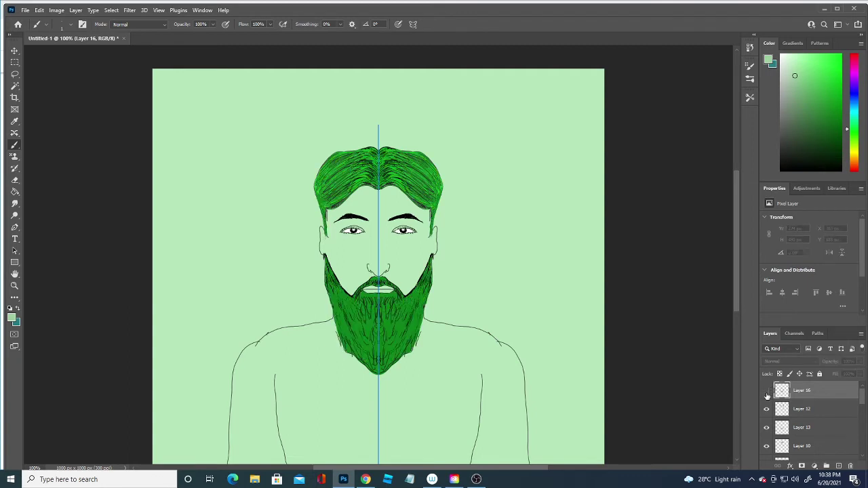
left_click(767, 392)
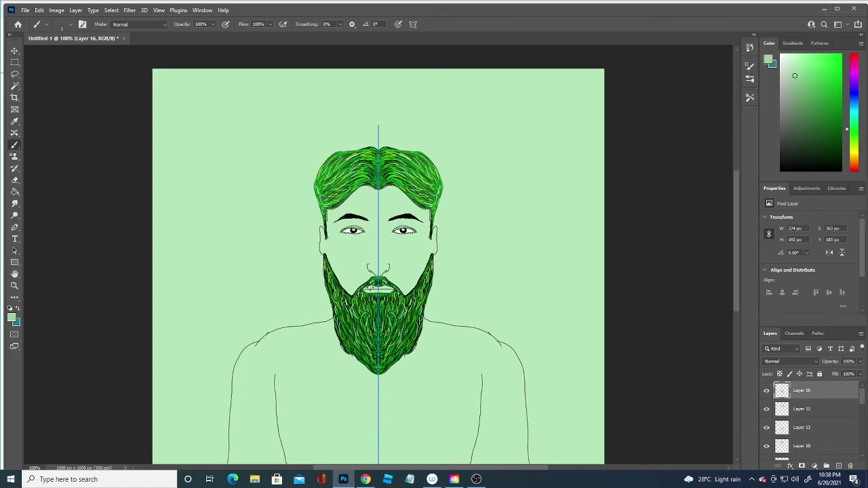
left_click(838, 466)
Brush a pale green upper-lip line at 300% zoom, then set the foreground colour to #000000.
scroll(378, 288, "up", 2)
scroll(377, 286, "up", 1)
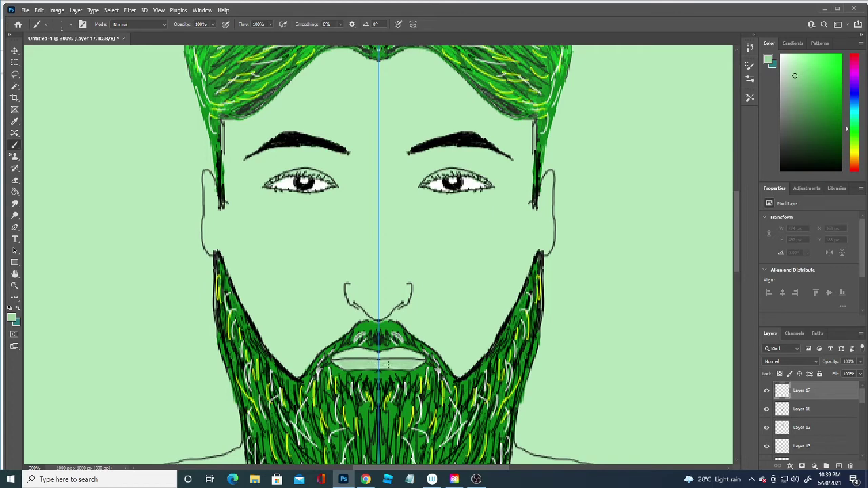
left_click_drag(404, 364, 391, 352)
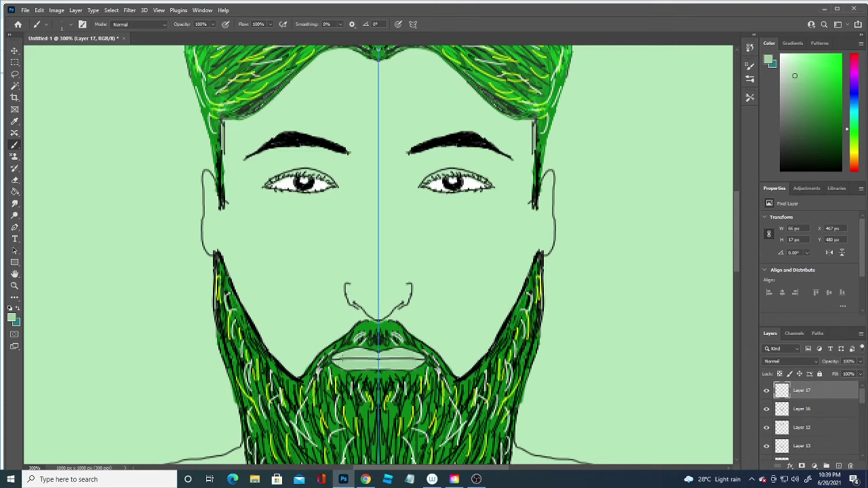
mouse_move(735, 241)
left_mouse_down()
mouse_move(734, 222)
mouse_move(734, 233)
left_mouse_up()
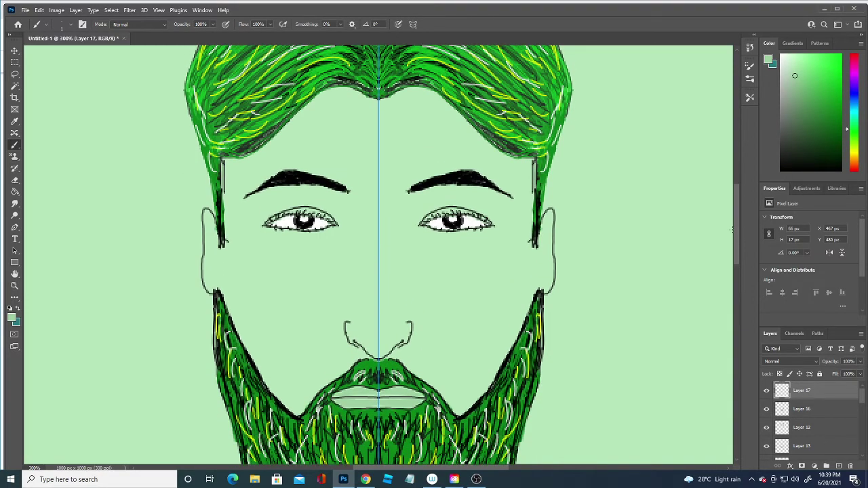
left_click(13, 318)
left_click(64, 411)
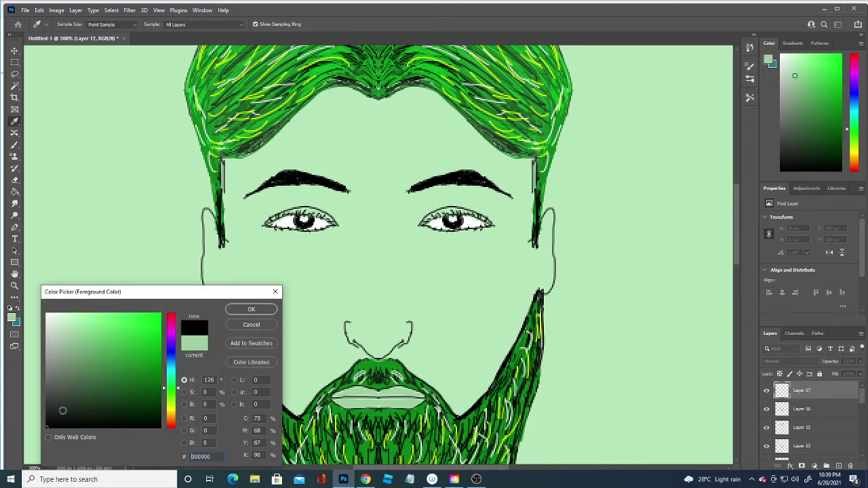
In black, darken the left eyebrow and thicken the sideburns down into the beard.
left_click(247, 306)
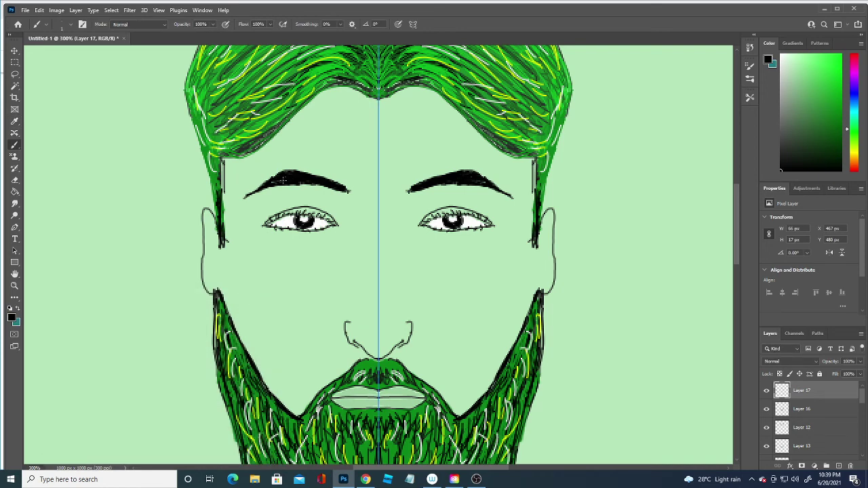
left_click_drag(271, 184, 262, 188)
left_click_drag(221, 180, 223, 230)
left_click_drag(224, 196, 222, 293)
left_click_drag(220, 263, 220, 285)
left_click_drag(220, 255, 216, 293)
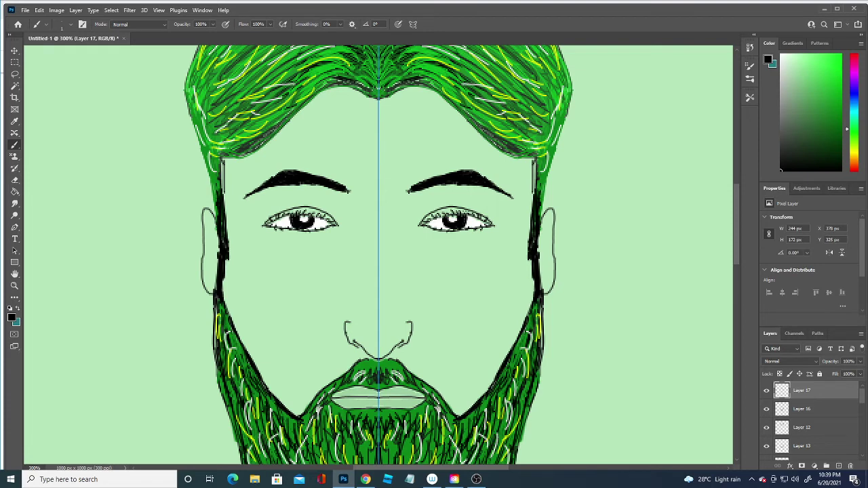
Add short mirrored black lines beside the nostrils, then zoom out to see the whole figure.
left_click_drag(356, 328, 355, 316)
left_click_drag(737, 258, 735, 298)
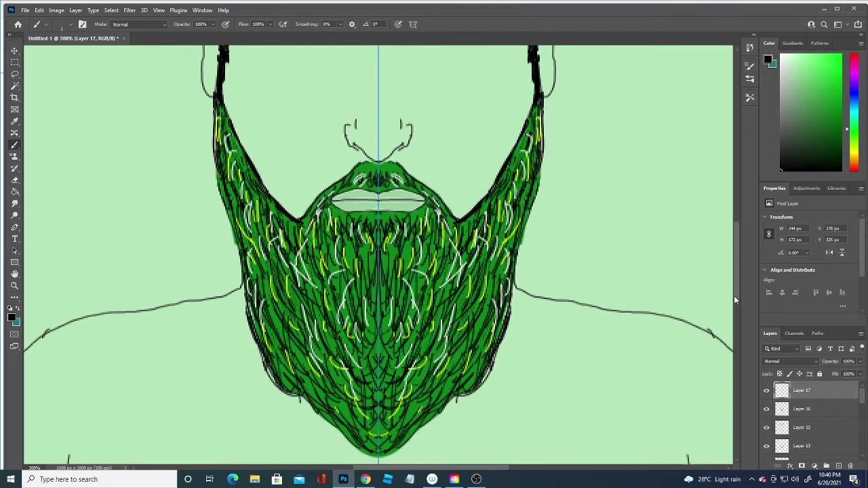
scroll(729, 304, "down", 3)
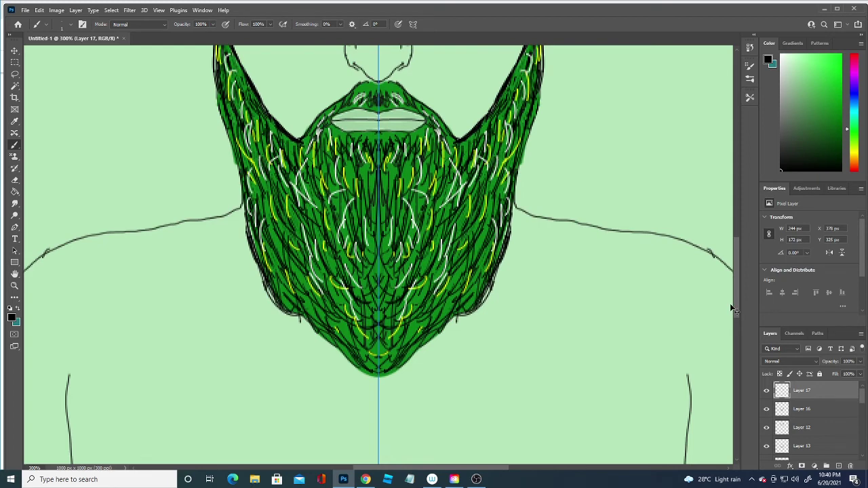
key("ctrl+minus")
key("ctrl+minus")
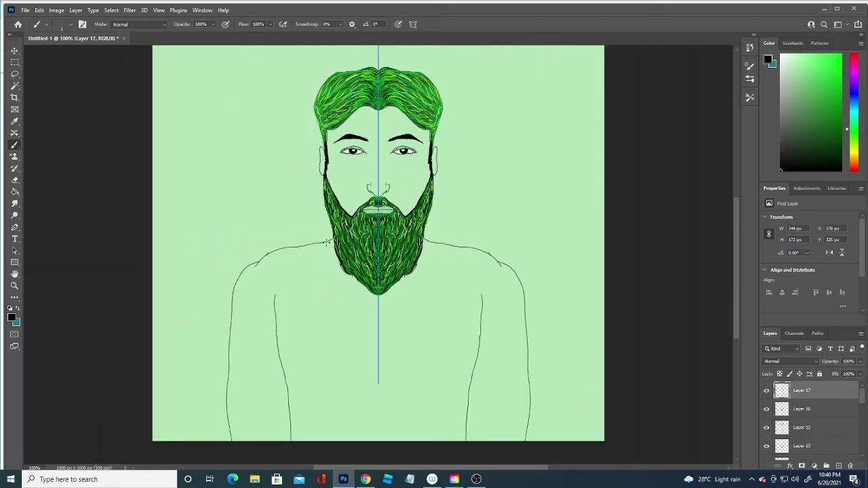
Draw the outer and inner V-neck collar lines below the beard; undo the trial sleeve cuff lines.
mouse_move(327, 242)
left_mouse_down()
mouse_move(358, 312)
mouse_move(381, 326)
left_mouse_up()
mouse_move(322, 247)
left_mouse_down()
mouse_move(341, 302)
mouse_move(380, 330)
left_mouse_up()
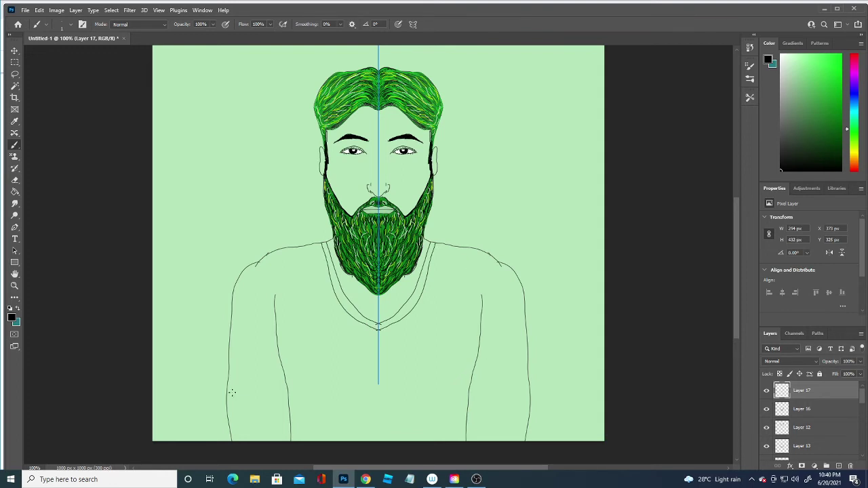
left_click_drag(237, 404, 285, 421)
left_click_drag(231, 406, 285, 428)
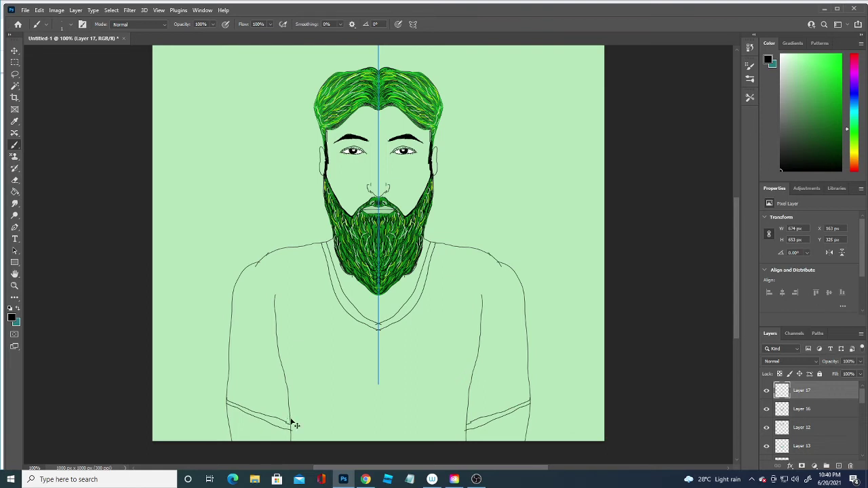
key("ctrl+z")
key("ctrl+z")
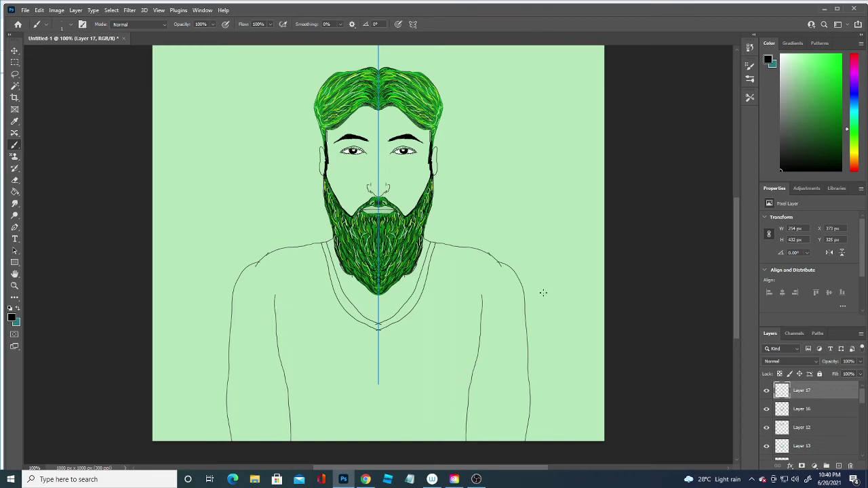
Briefly toggle the beard fill layer's visibility, then select Layer 7.
left_click_drag(861, 401, 859, 429)
left_click(767, 403)
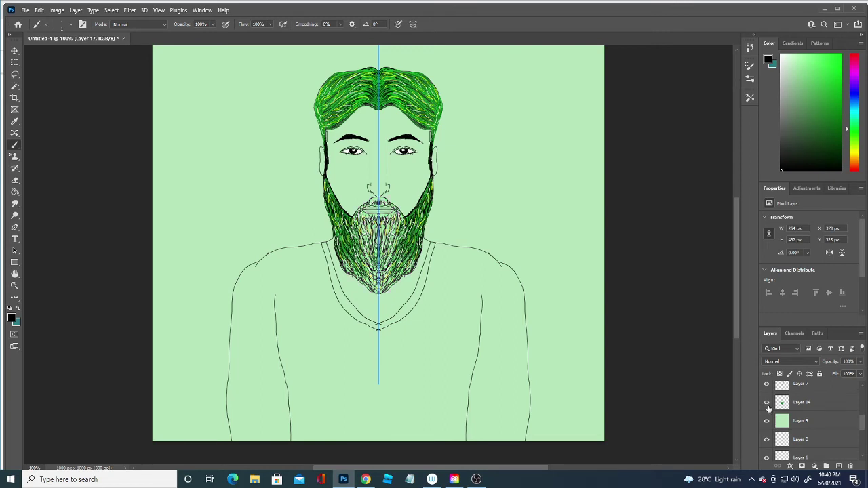
left_click(767, 384)
left_click(814, 385)
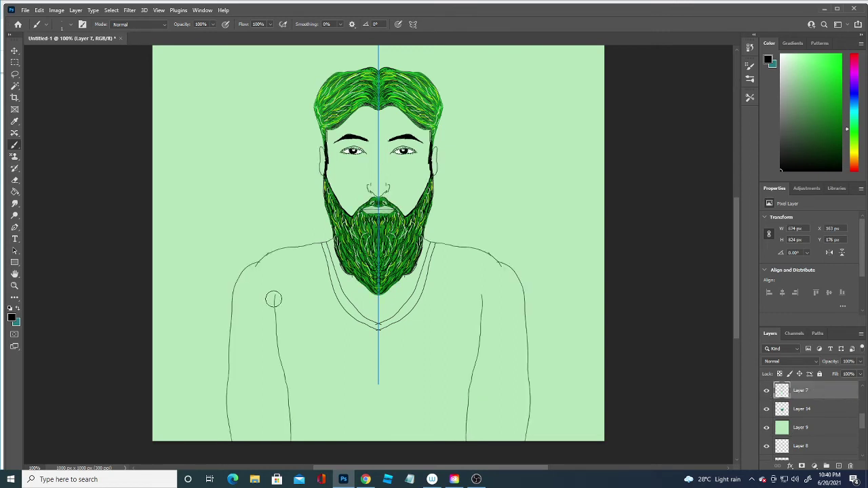
Erase the top of the inner arm lines and brush mirrored black along both neck edges.
mouse_move(273, 351)
left_mouse_down()
mouse_move(273, 299)
mouse_move(275, 341)
left_mouse_up()
left_click_drag(323, 252, 324, 248)
left_click_drag(323, 248, 333, 265)
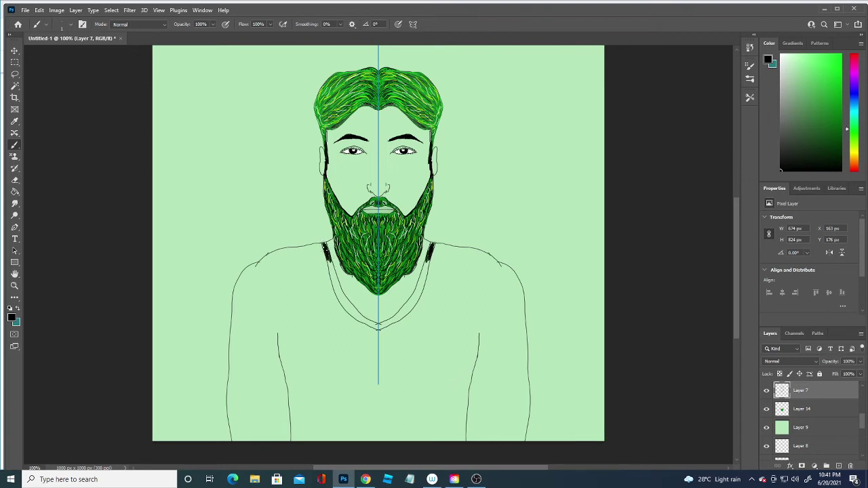
Enlarge the brush and paint a thick mirrored black V-neck band up to the shoulders.
left_click(72, 24)
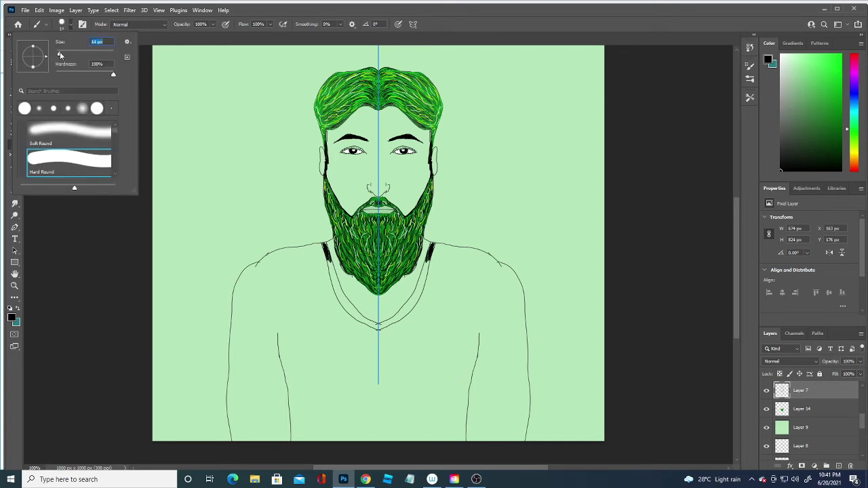
key("Return")
mouse_move(324, 245)
left_mouse_down()
mouse_move(347, 311)
mouse_move(374, 328)
mouse_move(346, 300)
mouse_move(328, 250)
mouse_move(344, 303)
mouse_move(374, 328)
left_mouse_up()
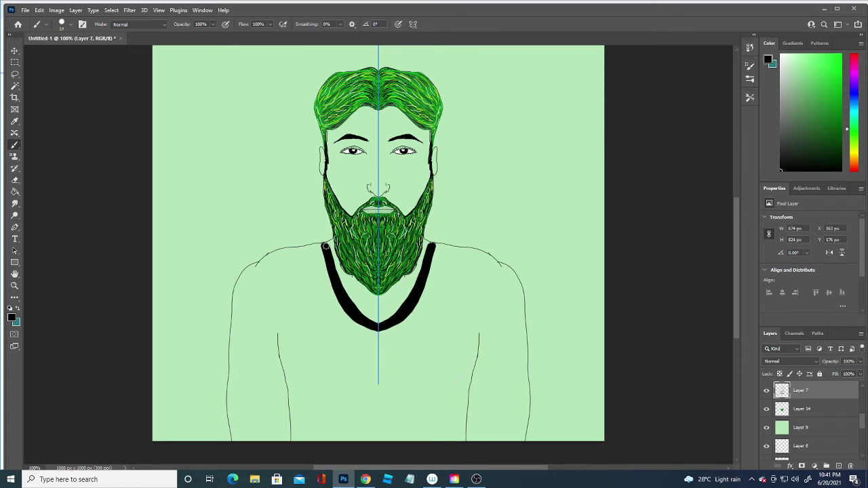
left_click_drag(323, 245, 324, 239)
Set the foreground colour to green and the brush size to 39 px.
left_click(11, 318)
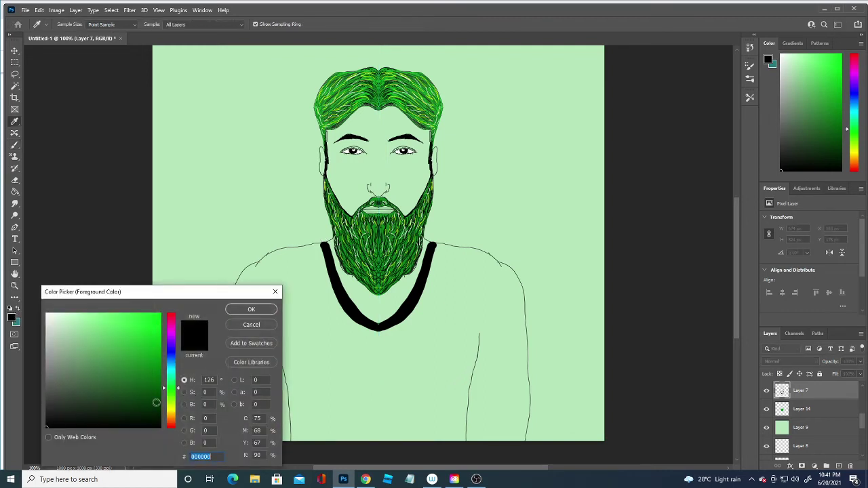
left_click(148, 363)
left_click(258, 310)
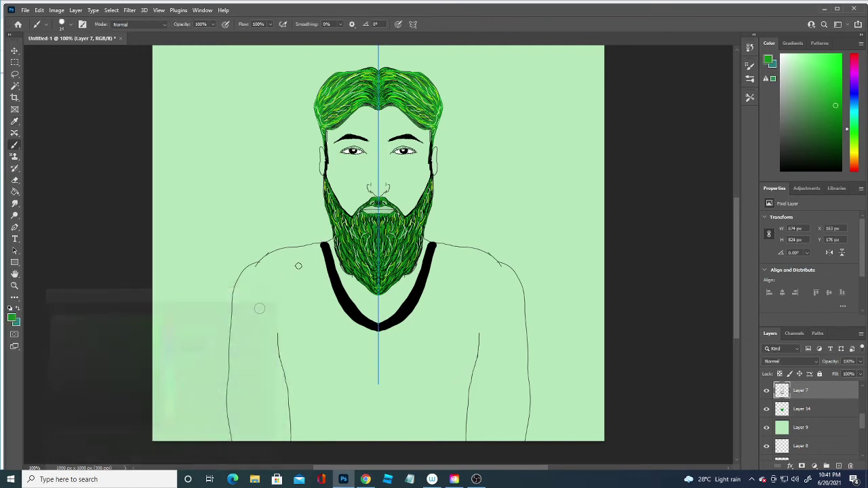
left_click(70, 24)
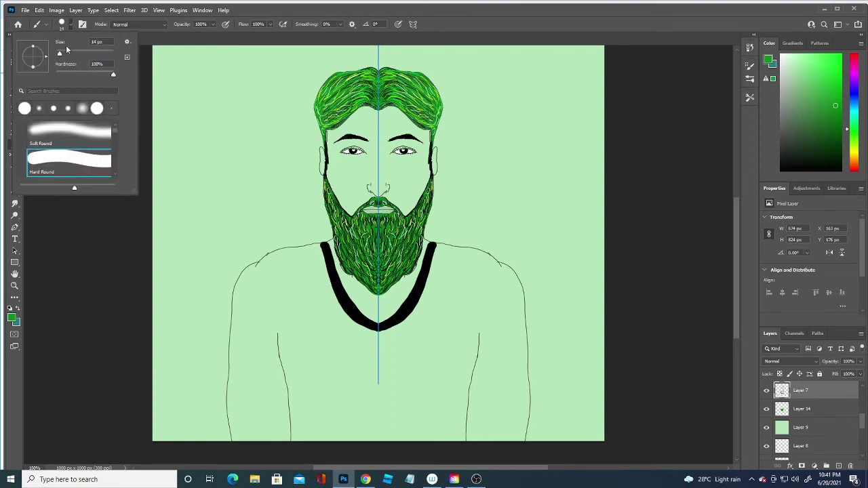
left_click_drag(59, 53, 76, 55)
Add Layer 18 and paint green across the chest, then undo the trial paint.
left_click(839, 466)
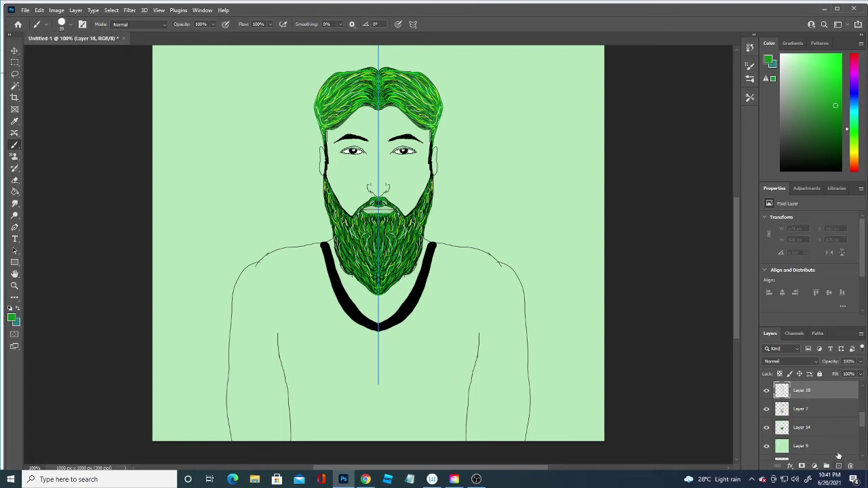
mouse_move(309, 290)
left_mouse_down()
mouse_move(326, 410)
mouse_move(308, 319)
mouse_move(299, 357)
mouse_move(289, 339)
mouse_move(285, 353)
mouse_move(306, 386)
mouse_move(327, 415)
mouse_move(384, 413)
left_mouse_up()
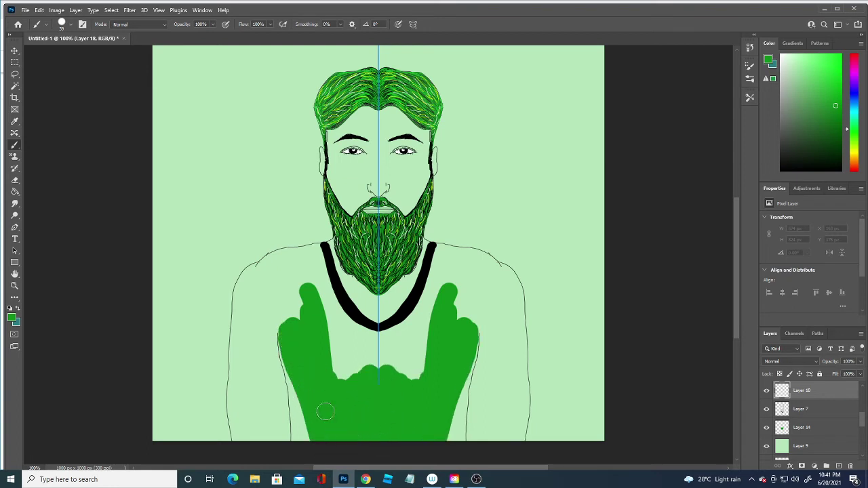
mouse_move(325, 411)
left_mouse_down()
mouse_move(343, 366)
mouse_move(377, 366)
mouse_move(383, 343)
mouse_move(421, 299)
left_mouse_up()
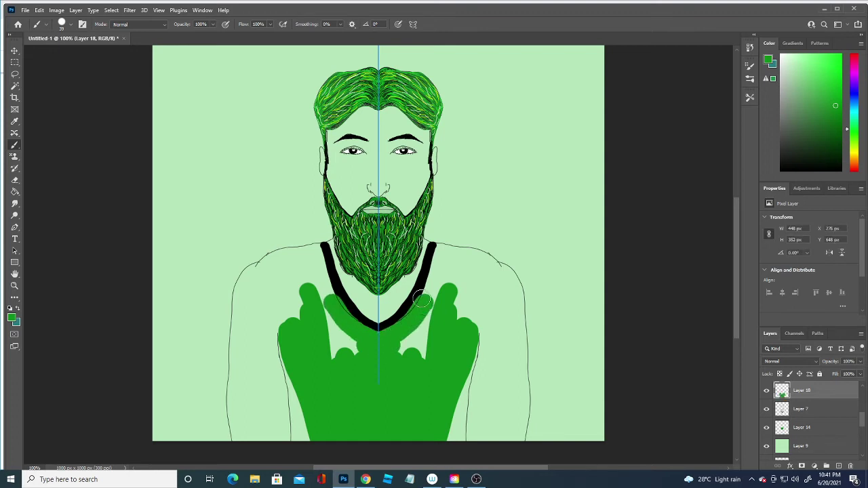
key("ctrl+z")
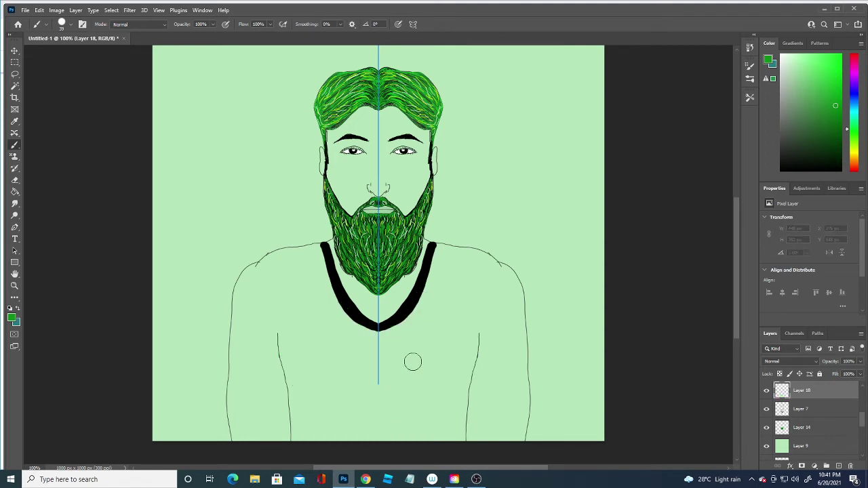
left_click(15, 50)
Check layer visibility and add a new empty layer above Layer 14.
left_click(349, 302)
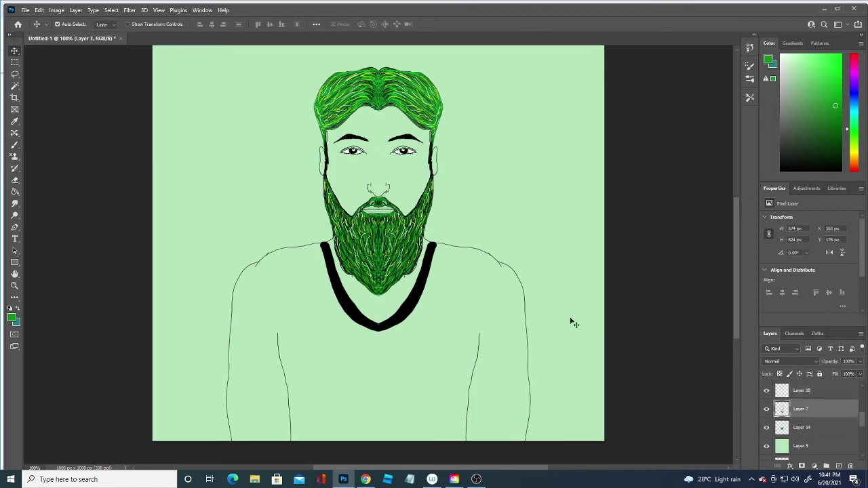
left_click(828, 427)
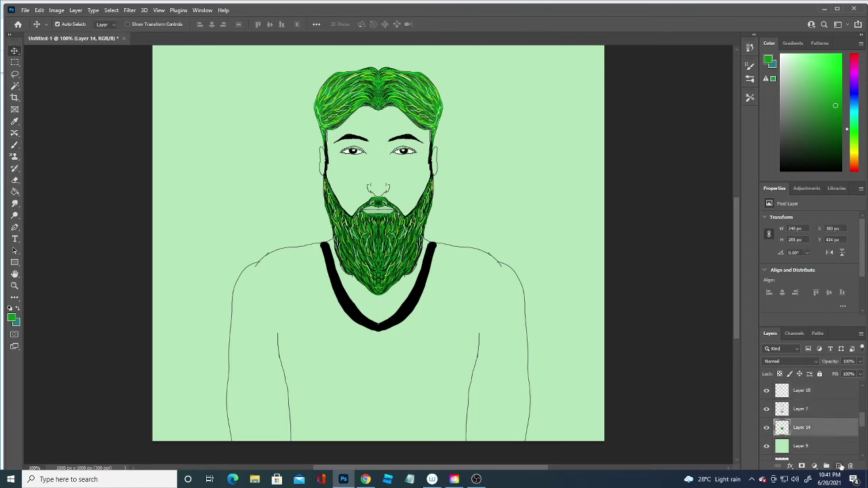
left_click(524, 311)
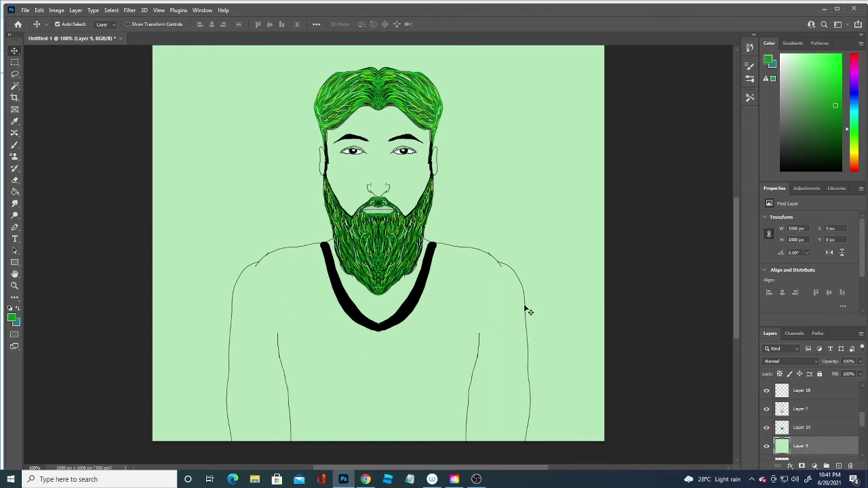
left_click(767, 428)
left_click(766, 409)
left_click(813, 411)
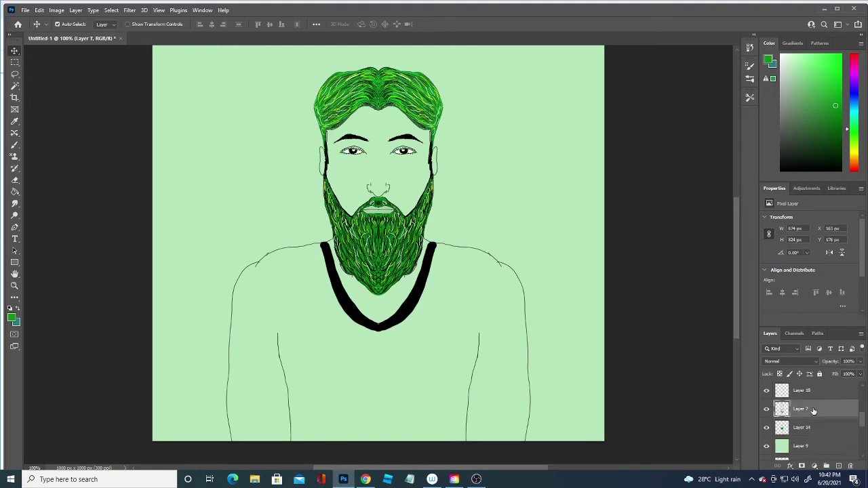
left_click(839, 466)
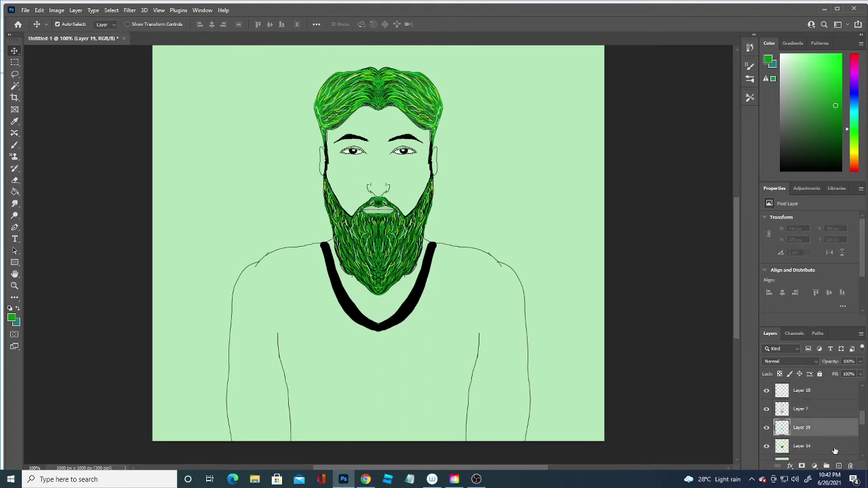
Set the foreground colour to teal and return to the Brush tool.
left_click(12, 318)
left_click(173, 369)
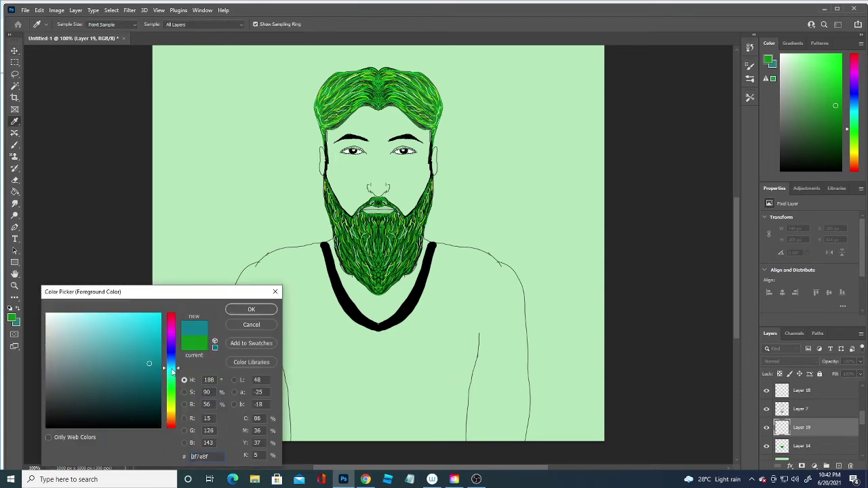
left_click(251, 309)
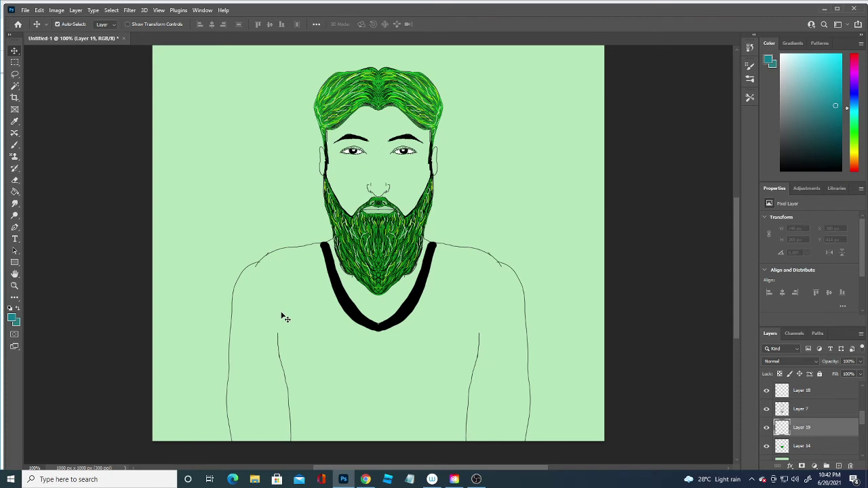
key("b")
Paint the sleeves, chest and shoulders flat teal with mirrored strokes.
mouse_move(252, 300)
left_mouse_down()
mouse_move(261, 406)
mouse_move(271, 284)
mouse_move(298, 364)
mouse_move(303, 345)
mouse_move(315, 397)
mouse_move(285, 339)
mouse_move(278, 434)
mouse_move(242, 385)
mouse_move(234, 444)
mouse_move(235, 396)
left_mouse_up()
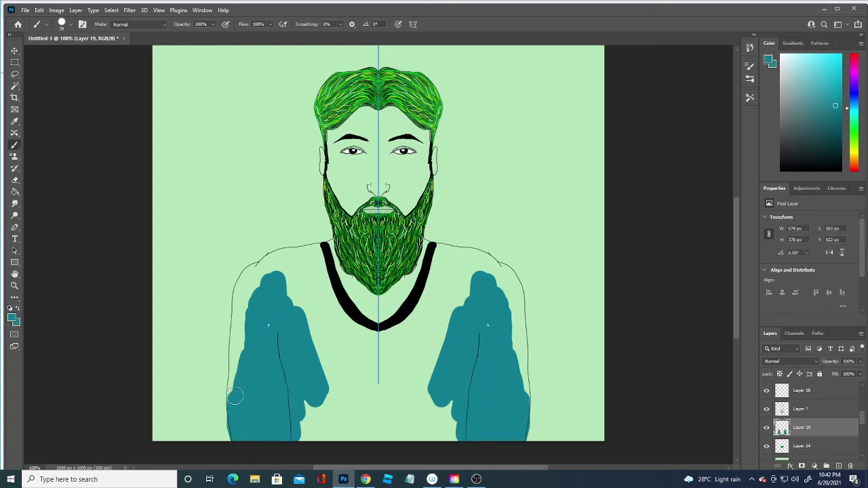
key("ctrl+z")
mouse_move(277, 316)
left_mouse_down()
mouse_move(285, 427)
mouse_move(258, 339)
mouse_move(232, 440)
mouse_move(245, 353)
mouse_move(288, 370)
mouse_move(313, 441)
mouse_move(319, 407)
mouse_move(349, 405)
mouse_move(359, 379)
mouse_move(367, 424)
left_mouse_up()
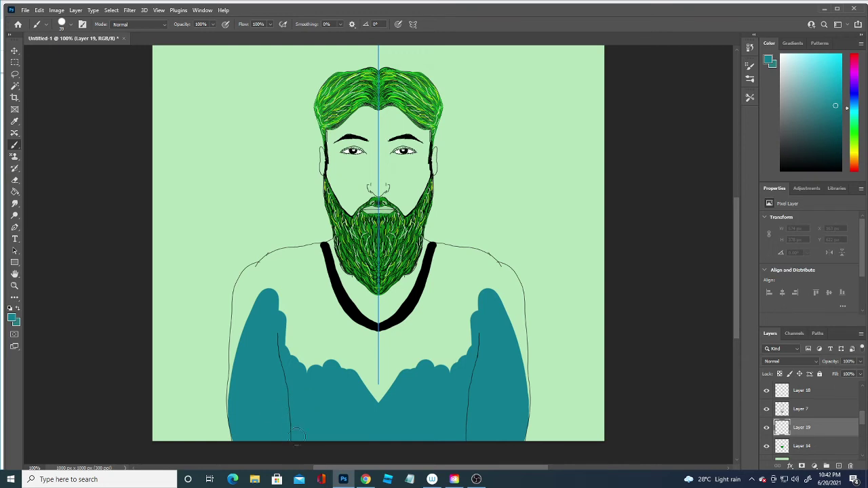
mouse_move(299, 436)
left_mouse_down()
mouse_move(305, 353)
mouse_move(325, 360)
mouse_move(347, 344)
mouse_move(310, 305)
mouse_move(289, 299)
mouse_move(280, 310)
mouse_move(274, 283)
mouse_move(237, 354)
left_mouse_up()
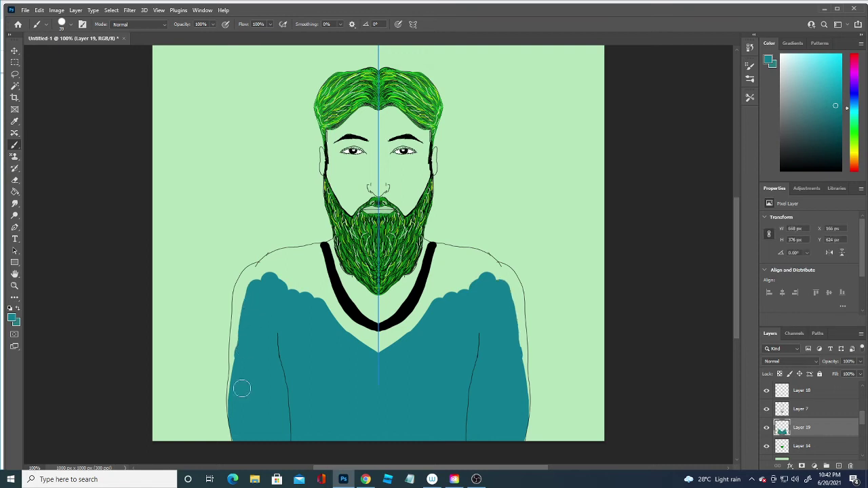
mouse_move(238, 389)
left_mouse_down()
mouse_move(234, 407)
mouse_move(245, 284)
mouse_move(241, 293)
mouse_move(259, 270)
left_mouse_up()
mouse_move(251, 276)
left_mouse_down()
mouse_move(291, 271)
mouse_move(320, 333)
mouse_move(336, 318)
mouse_move(324, 301)
mouse_move(336, 317)
mouse_move(309, 261)
mouse_move(333, 328)
mouse_move(360, 355)
mouse_move(345, 341)
mouse_move(381, 350)
mouse_move(417, 316)
mouse_move(439, 254)
mouse_move(485, 262)
mouse_move(461, 253)
left_mouse_up()
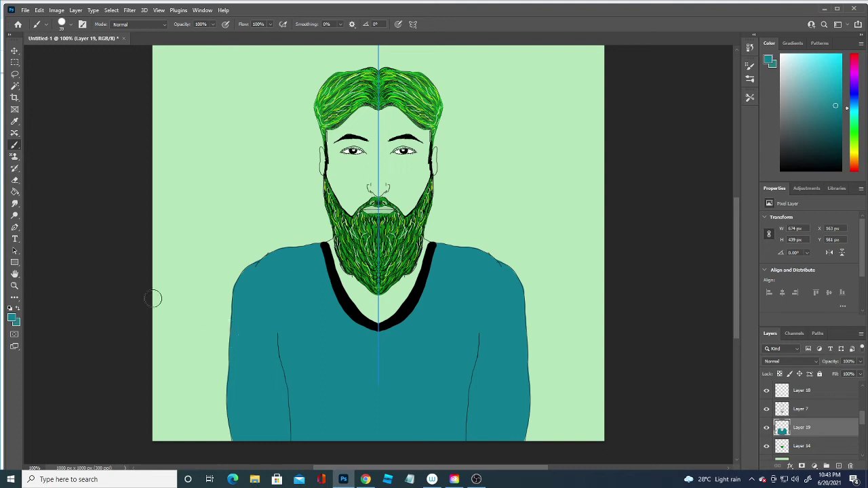
Select background Layer 9 and browse the lasso and marquee tool variants, then return to the brush.
left_click(14, 51)
left_click(239, 167)
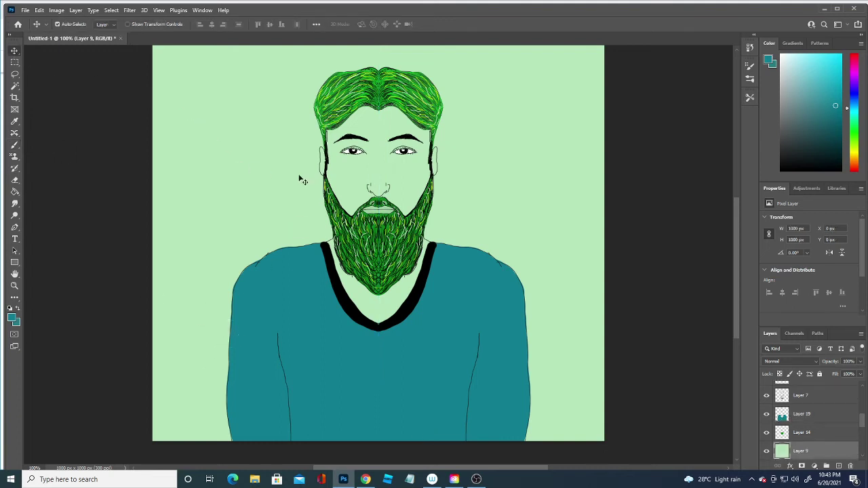
left_click(16, 76)
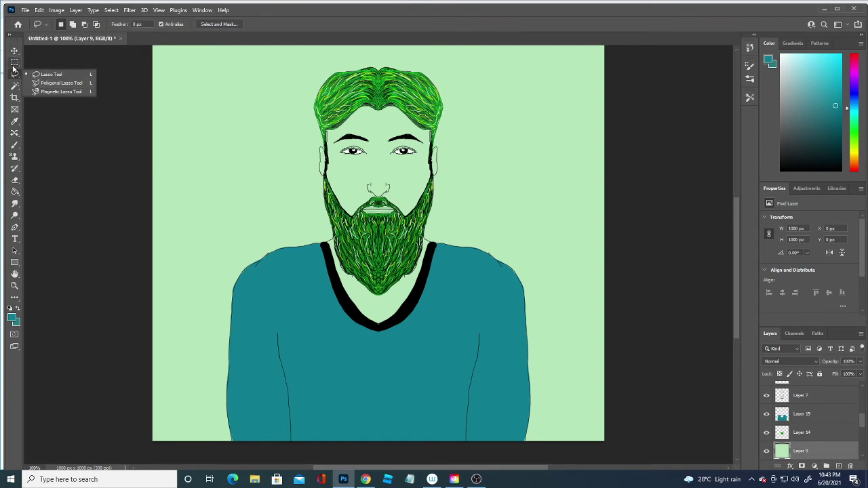
left_click(15, 63)
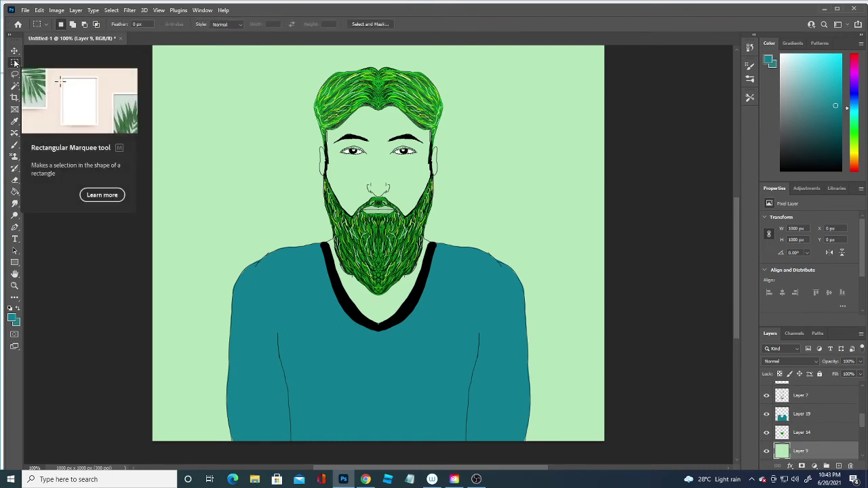
right_click(15, 63)
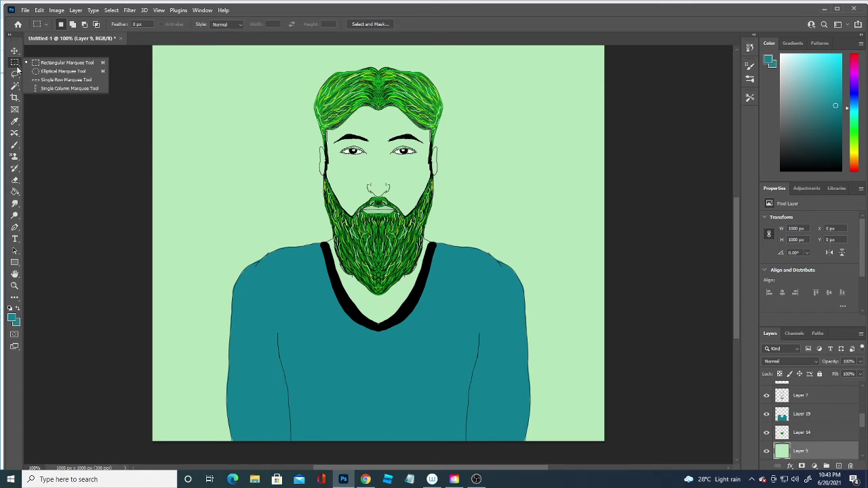
left_click(14, 74)
right_click(15, 74)
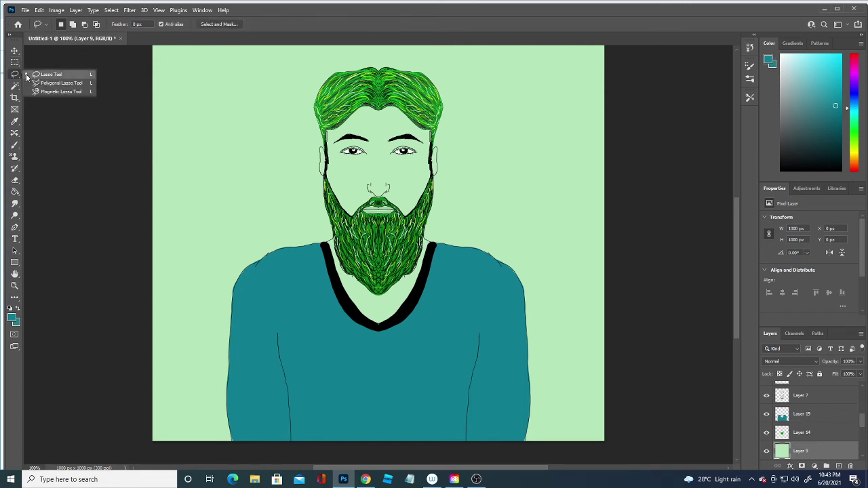
left_click(15, 76)
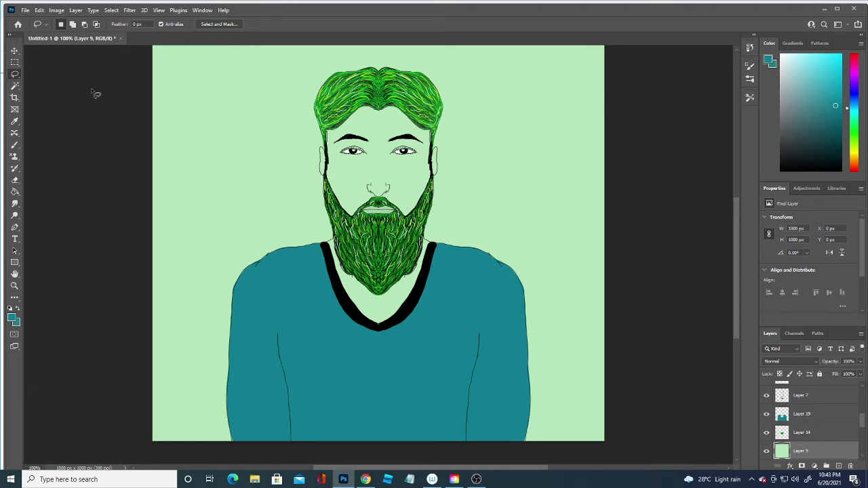
left_click(14, 146)
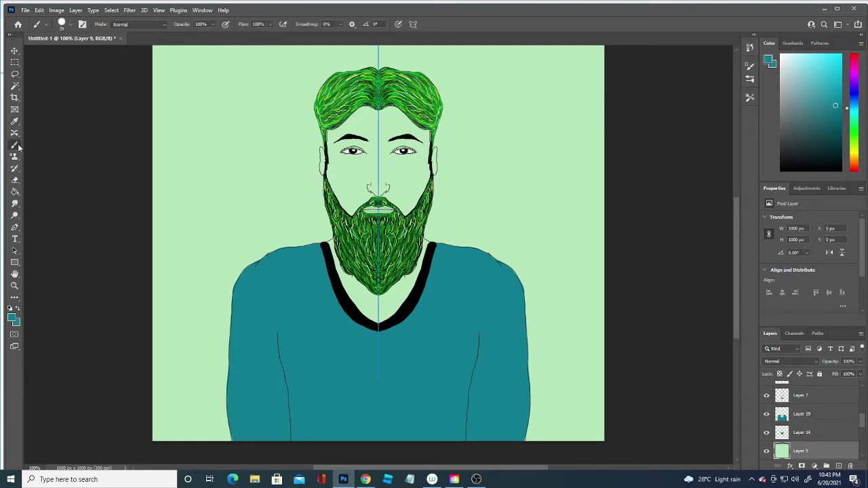
Add a new layer, shrink the brush to 1 px, and eyedrop the sweater teal.
left_click(839, 466)
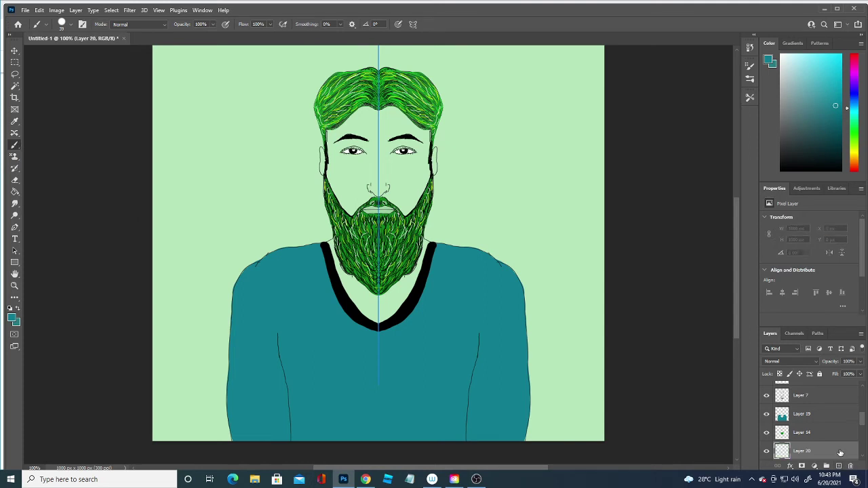
left_click(71, 25)
left_click_drag(59, 53, 48, 45)
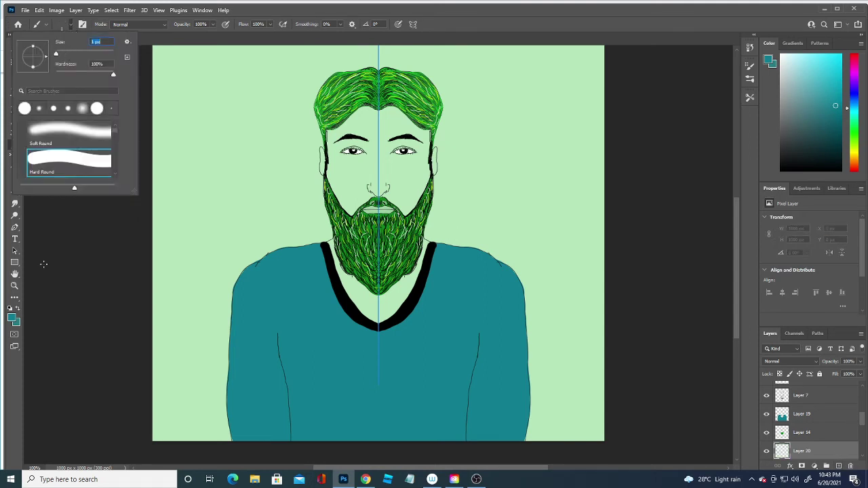
left_click(44, 238)
left_click(11, 316)
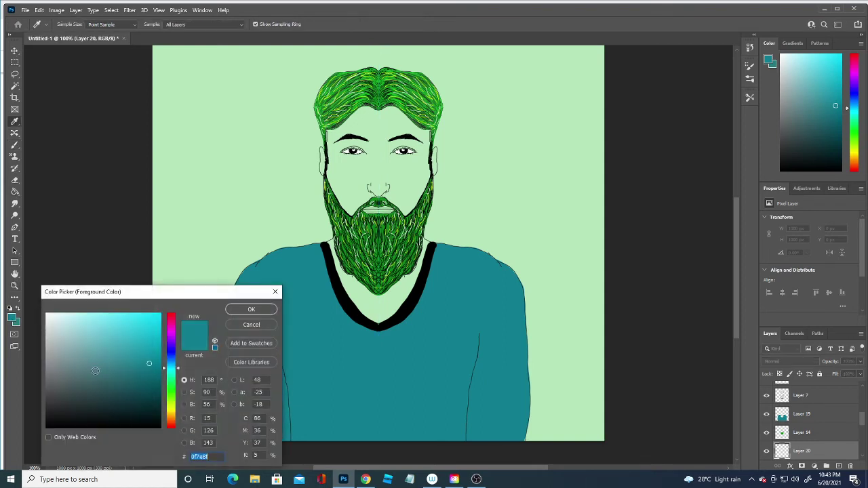
left_click(55, 337)
left_click(322, 344)
left_click(251, 310)
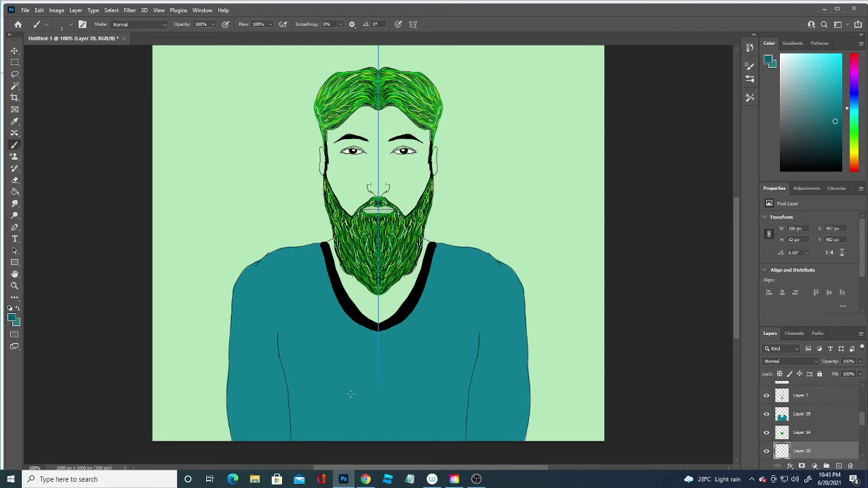
Choose a slightly lighter teal as foreground and select Layer 17 at the stack top.
left_click(12, 317)
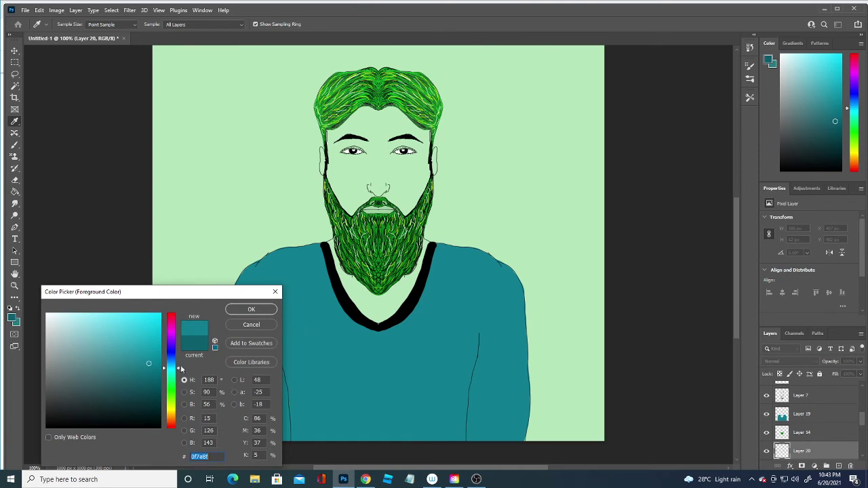
left_click(147, 339)
left_click(248, 310)
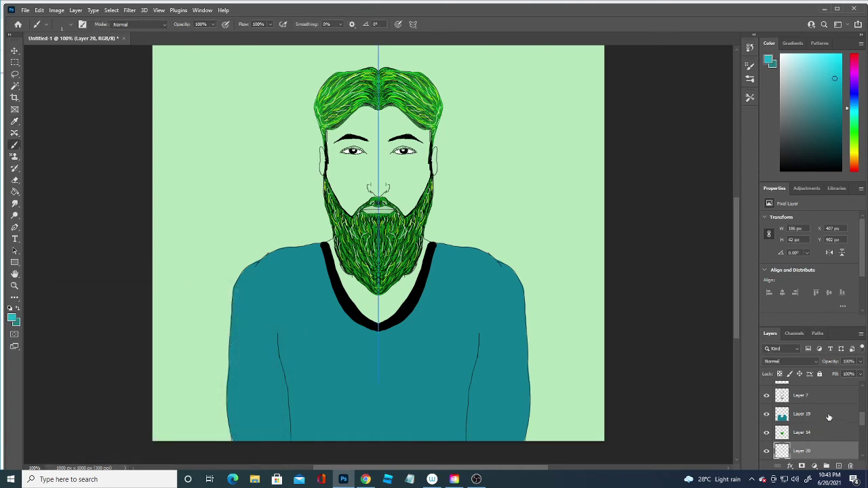
left_click_drag(865, 421, 857, 377)
left_click(833, 392)
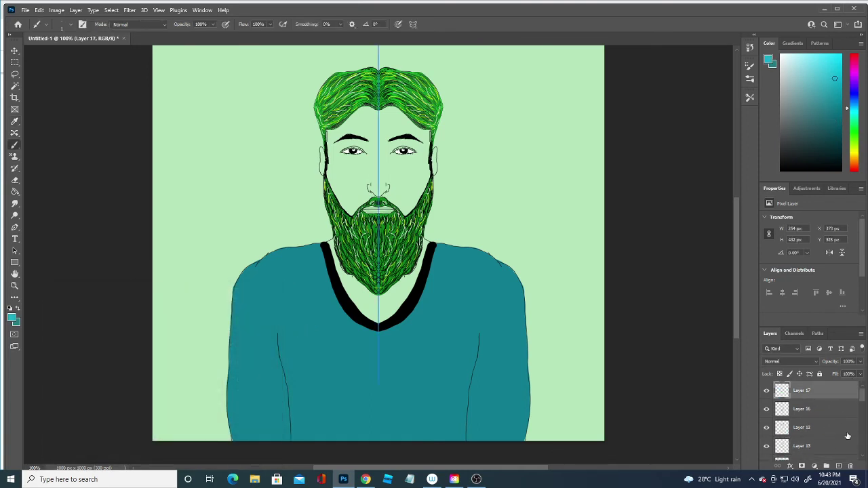
On a new layer sketch faint mirrored 'code 1234' lettering, hide it, then select Layer 9.
left_click(839, 466)
left_click_drag(257, 299, 267, 306)
key("ctrl+z")
left_click(767, 391)
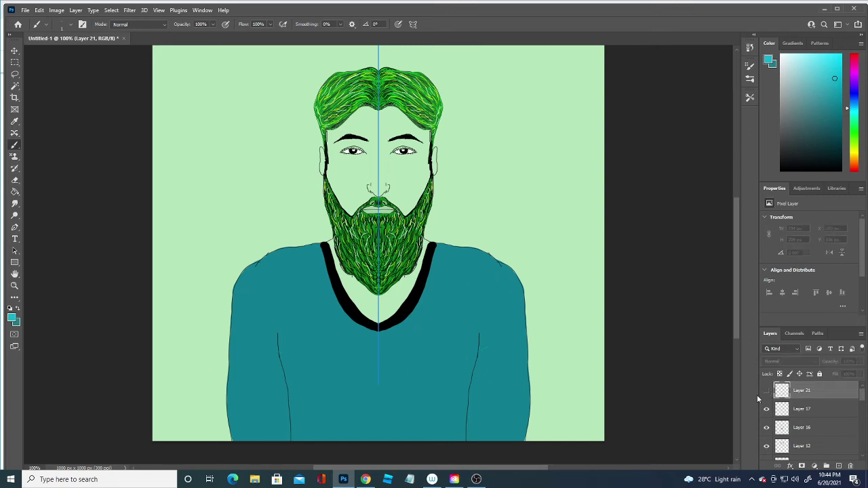
left_click(15, 51)
left_click(230, 147)
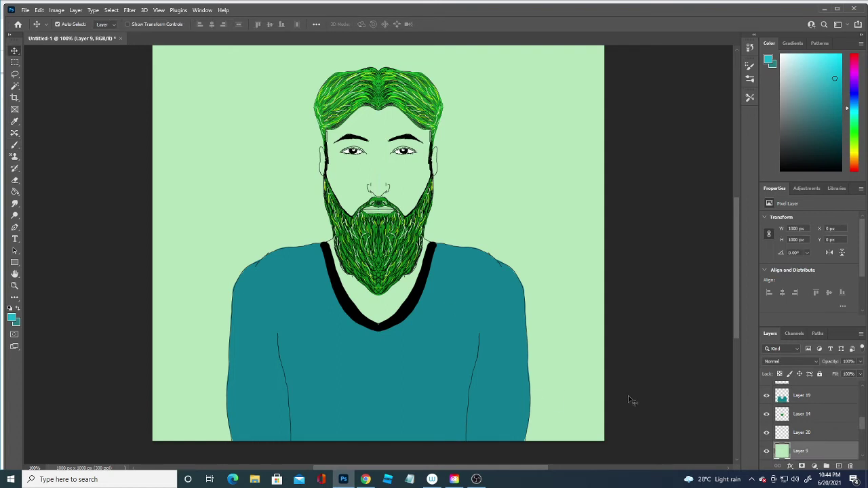
left_click(768, 451)
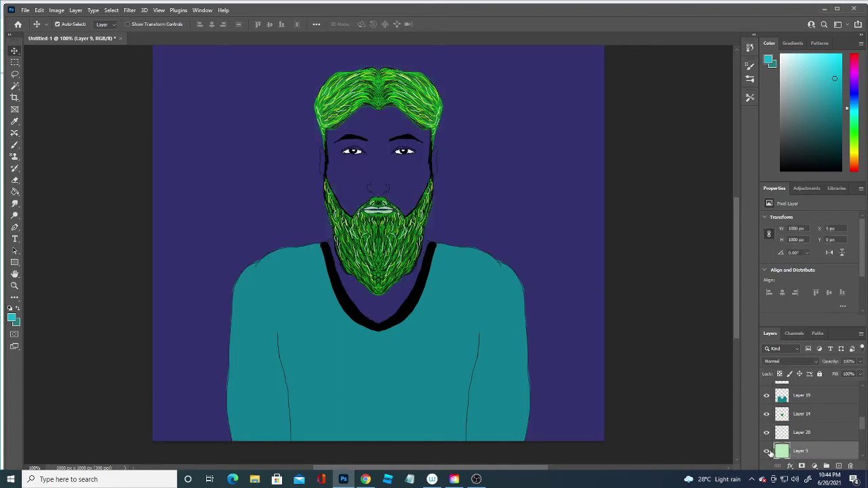
left_click(768, 451)
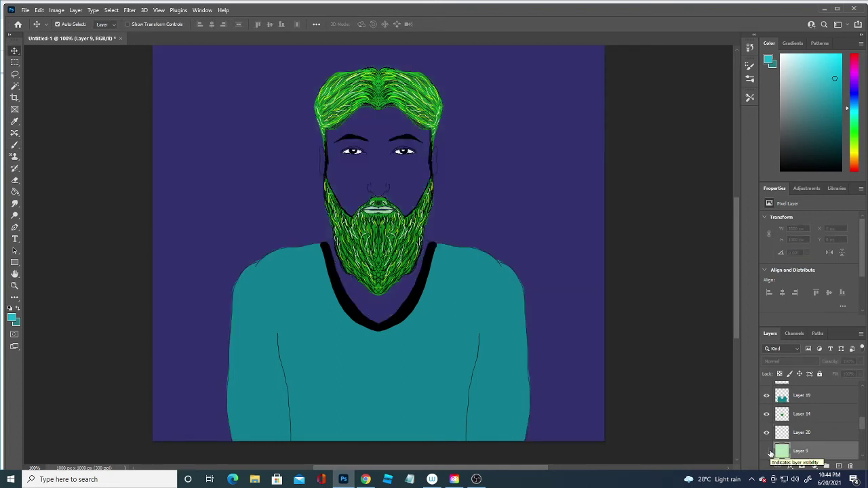
left_click_drag(733, 211, 738, 208)
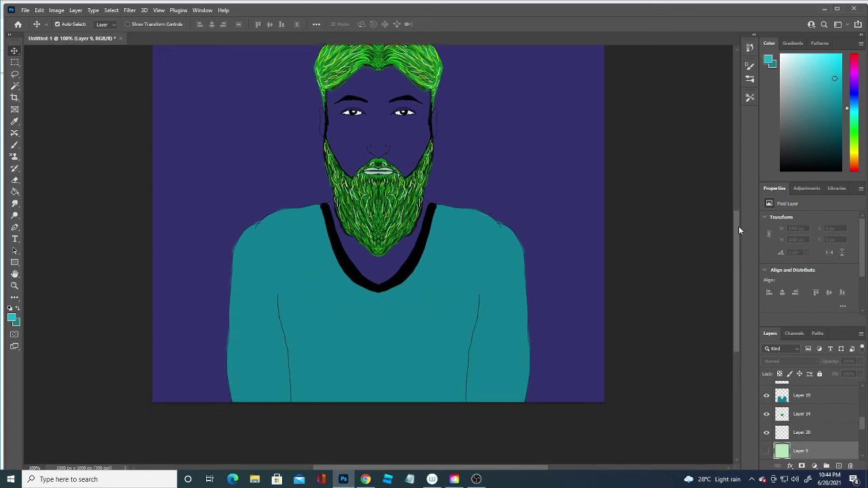
mouse_move(739, 207)
left_mouse_down()
mouse_move(733, 219)
mouse_move(733, 197)
left_mouse_up()
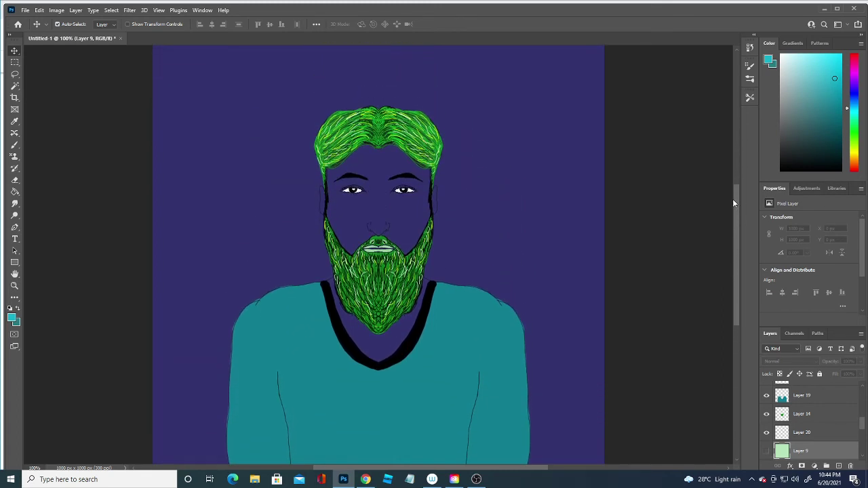
key("ctrl+minus")
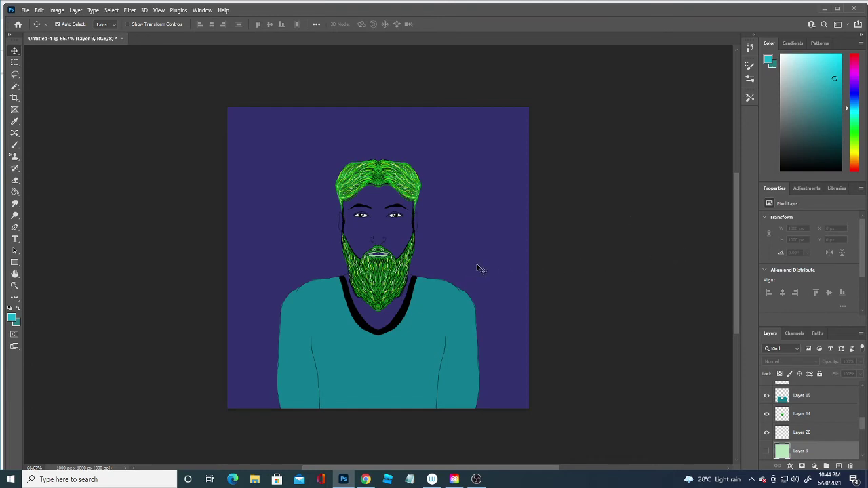
left_click(766, 453)
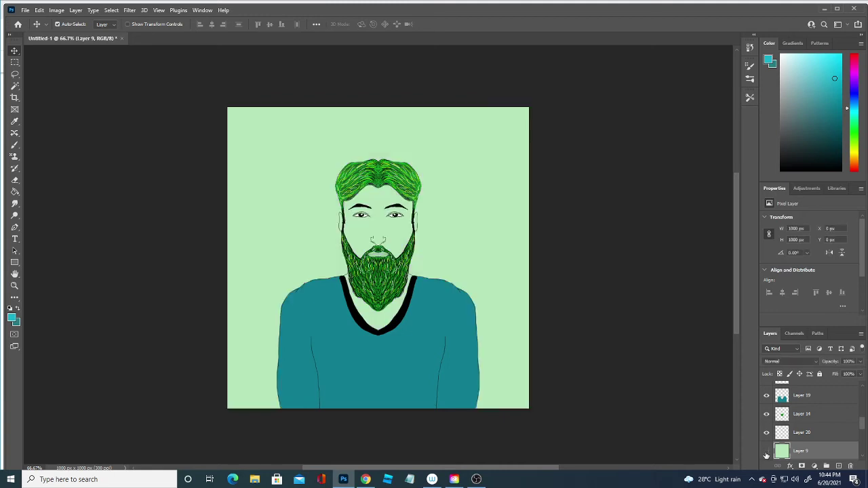
left_click(766, 452)
left_click(766, 452)
Paint both canvas edges, the top band and top corners dark purple with mirrored strokes.
left_click_drag(264, 145, 237, 261)
left_click_drag(278, 111, 241, 258)
left_click_drag(246, 101, 233, 224)
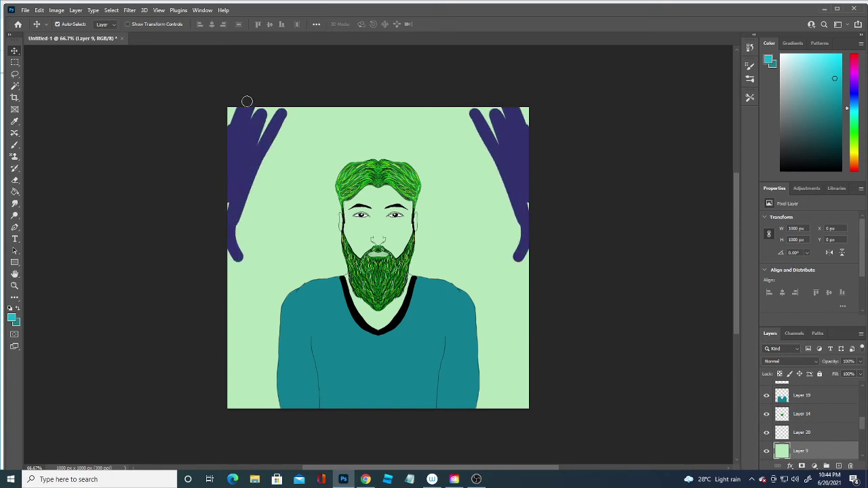
mouse_move(254, 129)
left_mouse_down()
mouse_move(253, 207)
mouse_move(319, 108)
left_mouse_up()
left_click_drag(291, 210, 332, 116)
left_click_drag(305, 186, 362, 109)
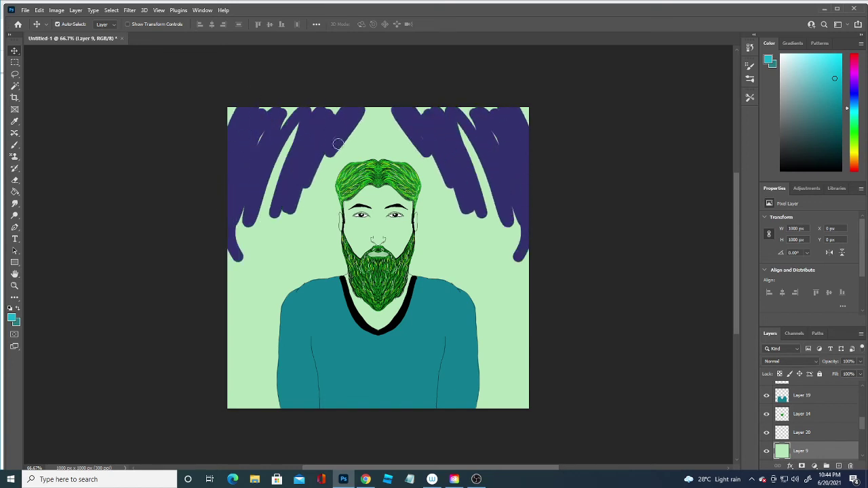
mouse_move(335, 152)
left_mouse_down()
mouse_move(387, 118)
mouse_move(417, 112)
left_mouse_up()
left_click_drag(348, 110, 242, 120)
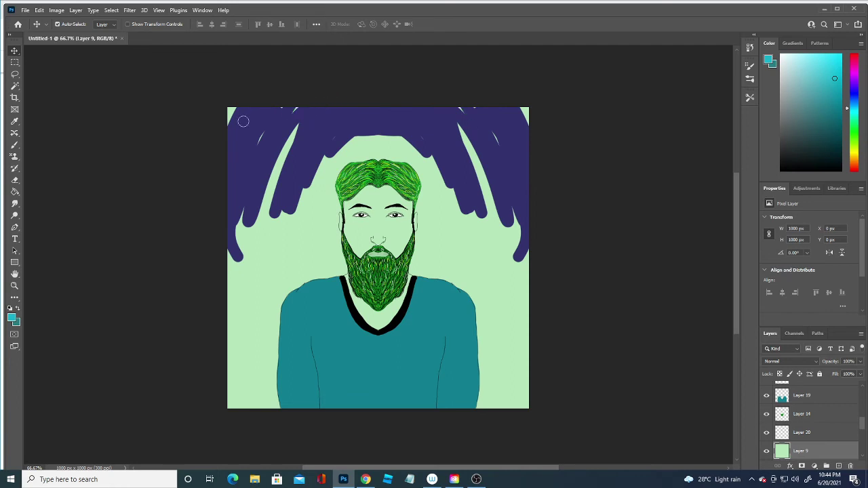
mouse_move(461, 115)
left_mouse_down()
mouse_move(252, 129)
mouse_move(231, 115)
left_mouse_up()
mouse_move(269, 87)
left_mouse_down()
mouse_move(296, 165)
mouse_move(310, 177)
mouse_move(250, 209)
mouse_move(234, 241)
left_mouse_up()
Turn the lower sides and the green beside the head and hair purple.
left_click_drag(285, 216, 244, 339)
mouse_move(275, 241)
left_mouse_down()
mouse_move(237, 383)
mouse_move(278, 291)
mouse_move(271, 407)
mouse_move(241, 335)
mouse_move(233, 400)
left_mouse_up()
left_click_drag(298, 266, 284, 288)
mouse_move(285, 217)
left_mouse_down()
mouse_move(305, 285)
mouse_move(311, 255)
mouse_move(302, 174)
mouse_move(308, 227)
mouse_move(310, 199)
mouse_move(352, 140)
mouse_move(405, 139)
mouse_move(424, 175)
mouse_move(366, 145)
mouse_move(319, 190)
mouse_move(343, 160)
mouse_move(316, 215)
left_mouse_up()
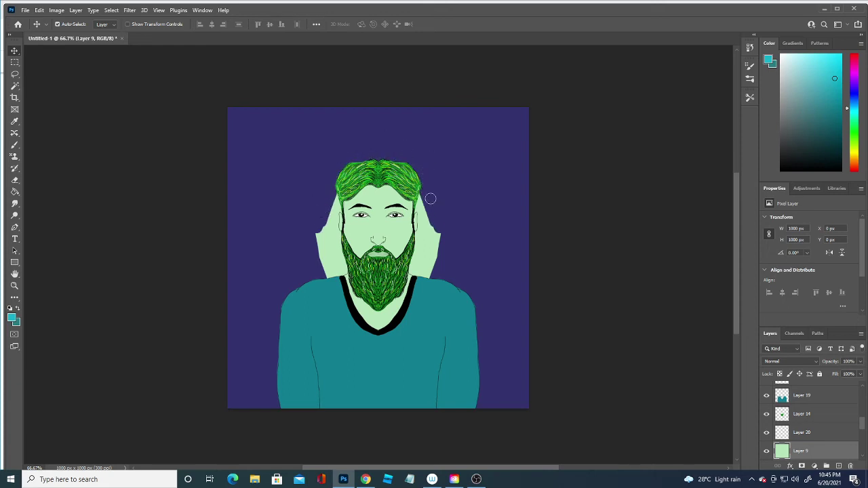
mouse_move(430, 192)
left_mouse_down()
mouse_move(421, 183)
mouse_move(434, 260)
mouse_move(420, 268)
mouse_move(417, 250)
mouse_move(432, 239)
mouse_move(420, 240)
mouse_move(434, 215)
mouse_move(417, 241)
mouse_move(423, 212)
left_mouse_up()
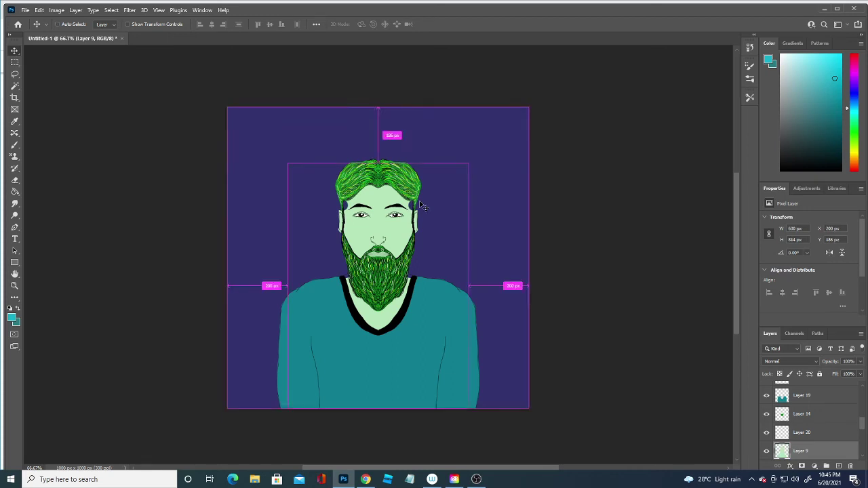
Revert to light green, then repaint the canvas top, sides and lower edges purple.
key("ctrl+z")
mouse_move(488, 155)
left_mouse_down()
mouse_move(324, 173)
mouse_move(262, 112)
left_mouse_up()
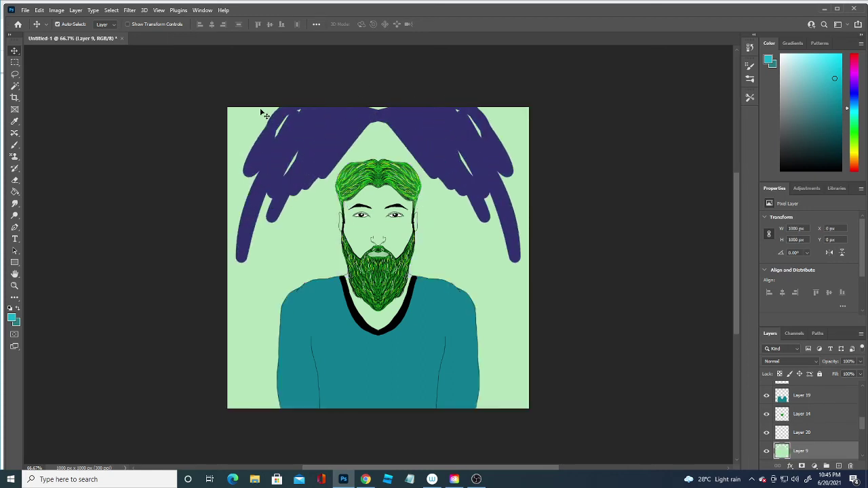
mouse_move(372, 115)
left_mouse_down()
mouse_move(384, 153)
mouse_move(467, 158)
mouse_move(497, 390)
mouse_move(487, 362)
left_mouse_up()
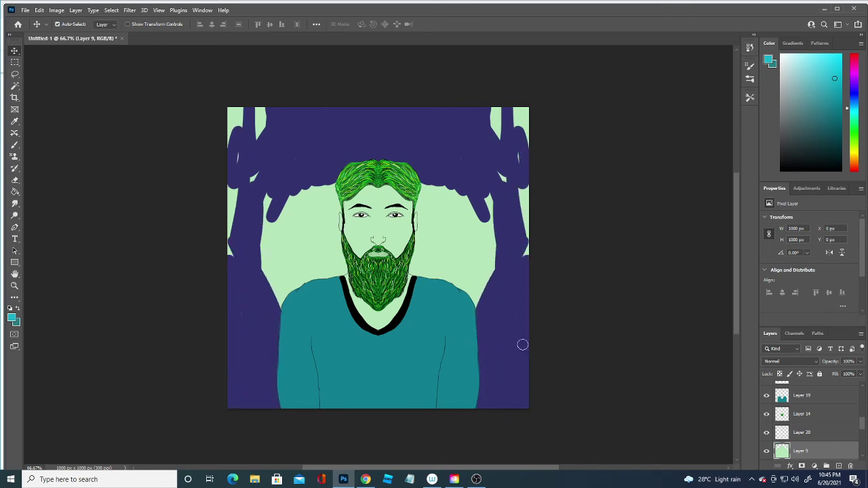
mouse_move(487, 362)
left_mouse_down()
mouse_move(538, 251)
mouse_move(473, 139)
mouse_move(500, 106)
mouse_move(489, 145)
mouse_move(527, 102)
left_mouse_up()
Trim the green beside the head and beard down to the face and ear outlines.
left_click_drag(490, 196, 442, 286)
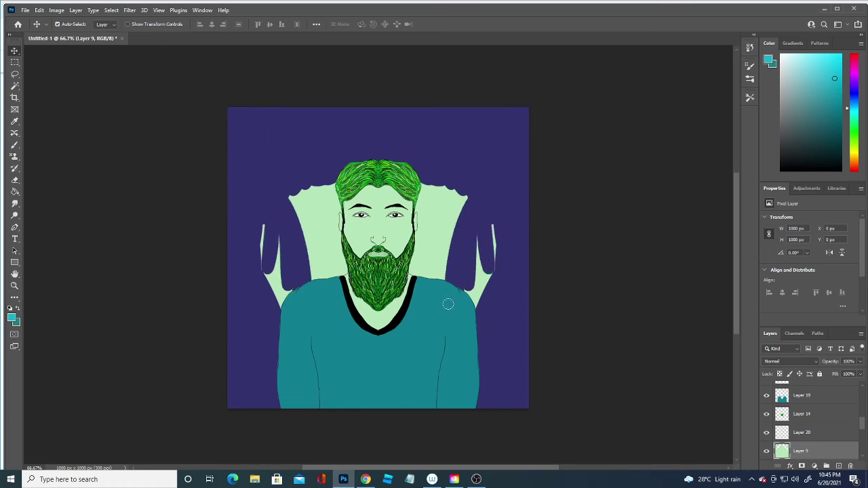
left_click_drag(485, 211, 479, 310)
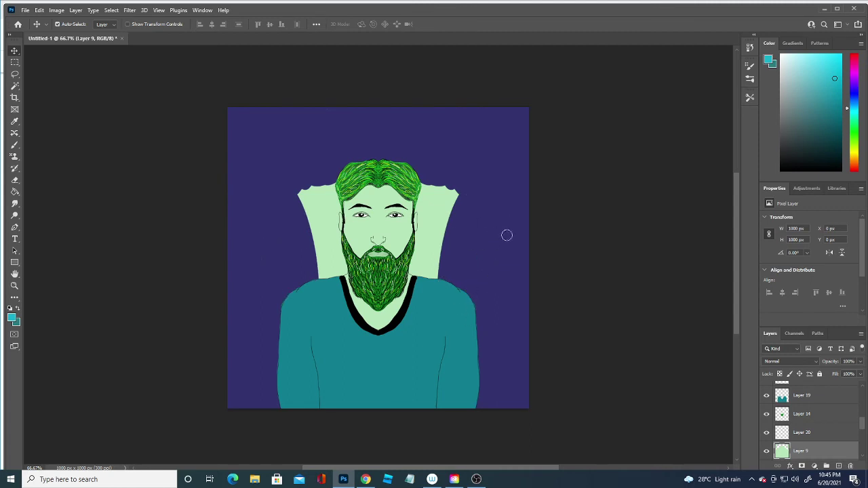
mouse_move(505, 234)
left_mouse_down()
mouse_move(458, 206)
mouse_move(445, 213)
mouse_move(461, 188)
mouse_move(450, 218)
left_mouse_up()
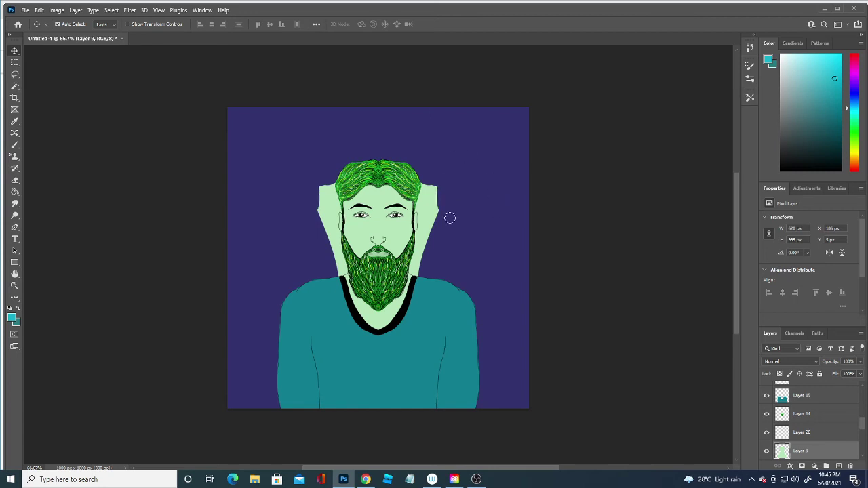
left_click_drag(441, 182, 446, 171)
mouse_move(421, 284)
left_mouse_down()
mouse_move(414, 264)
mouse_move(431, 186)
left_mouse_up()
left_click_drag(423, 192, 424, 230)
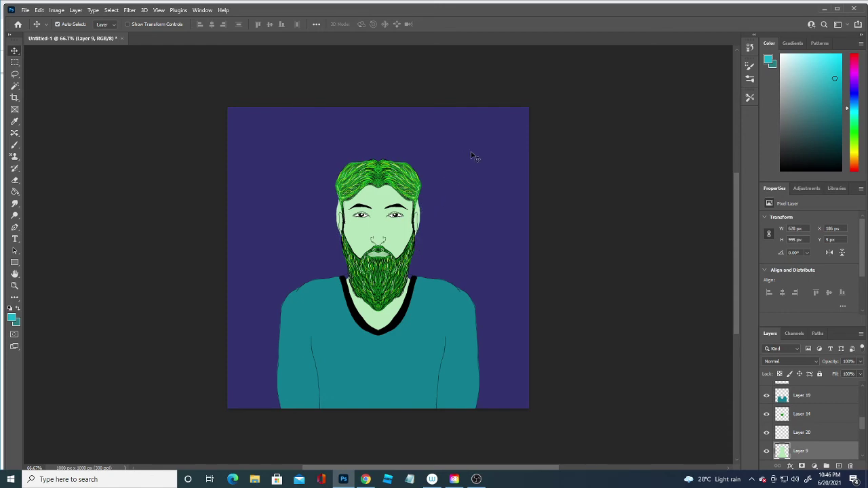
Zoom in and erase around both ear outlines with a 4 px eraser.
key("ctrl+plus")
key("ctrl+plus")
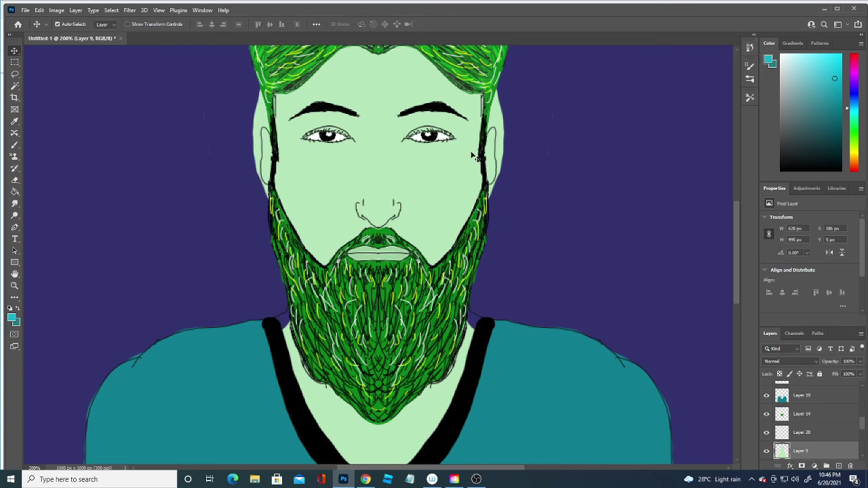
key("e")
left_click(69, 24)
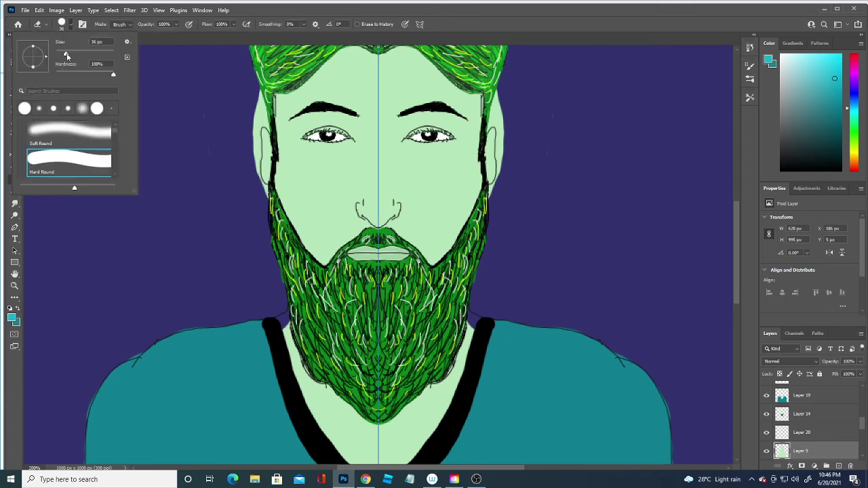
left_click_drag(67, 56, 57, 54)
left_click(502, 139)
left_click_drag(503, 136, 489, 188)
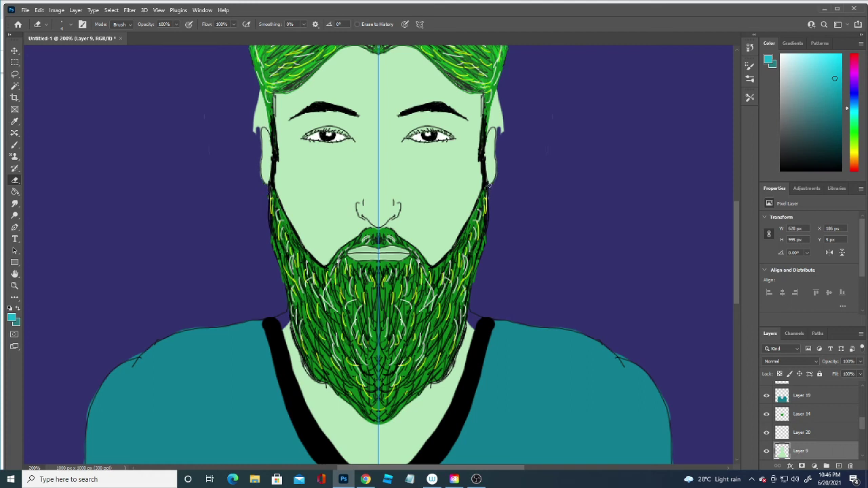
mouse_move(499, 164)
left_mouse_down()
mouse_move(499, 111)
mouse_move(504, 131)
left_mouse_up()
mouse_move(501, 109)
left_mouse_down()
mouse_move(497, 93)
mouse_move(490, 125)
left_mouse_up()
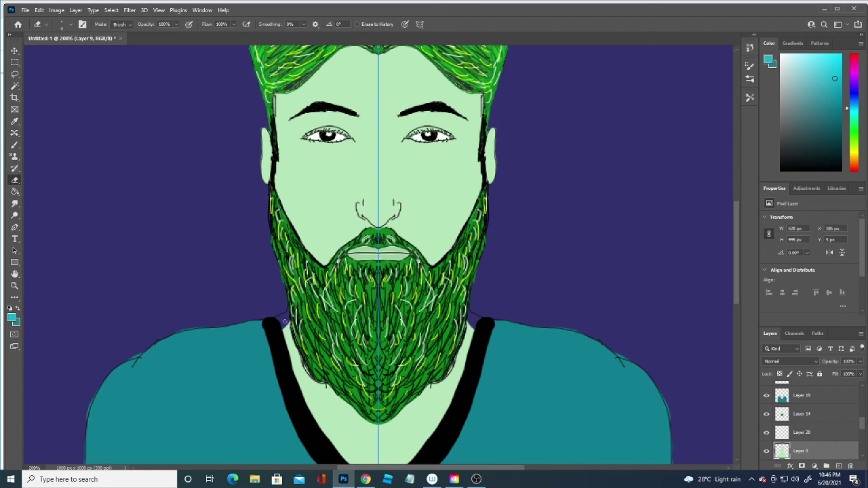
Fill the purple gaps at the beard-neck edges with the face's light green, then zoom out.
left_click(14, 144)
key("i")
left_click(11, 317)
left_click(317, 390)
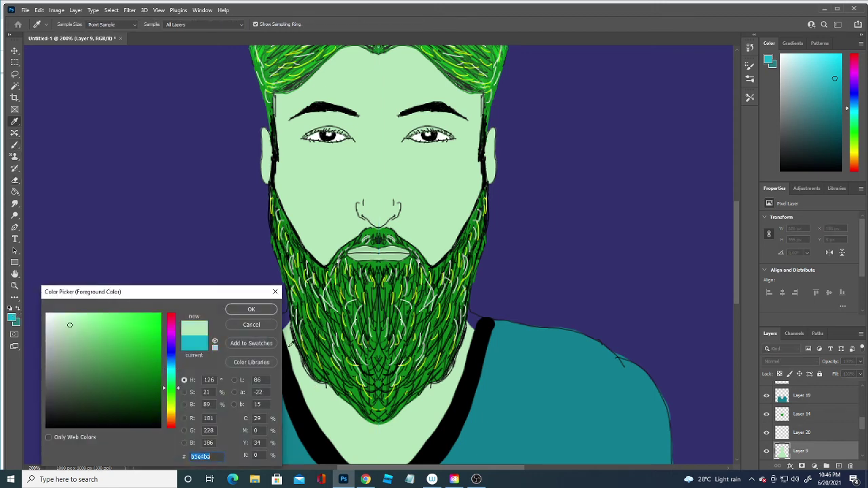
left_click(262, 310)
key("b")
mouse_move(284, 324)
left_mouse_down()
mouse_move(283, 311)
mouse_move(286, 319)
left_mouse_up()
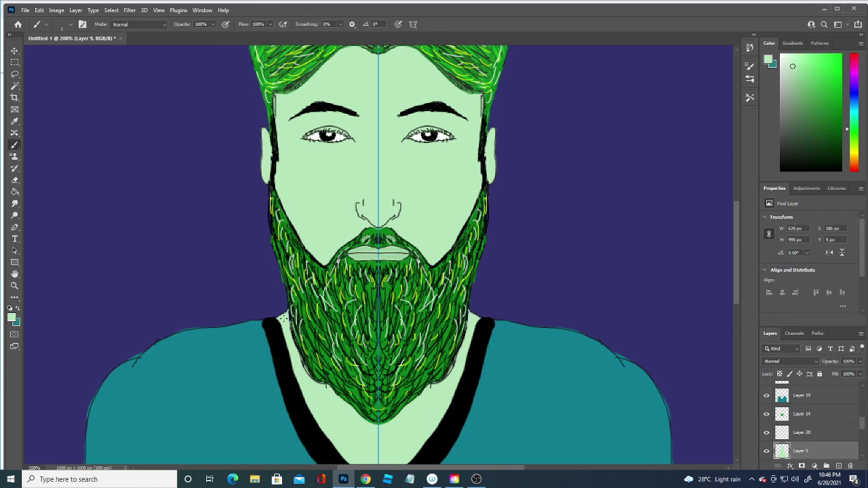
key("ctrl+minus")
key("ctrl+minus")
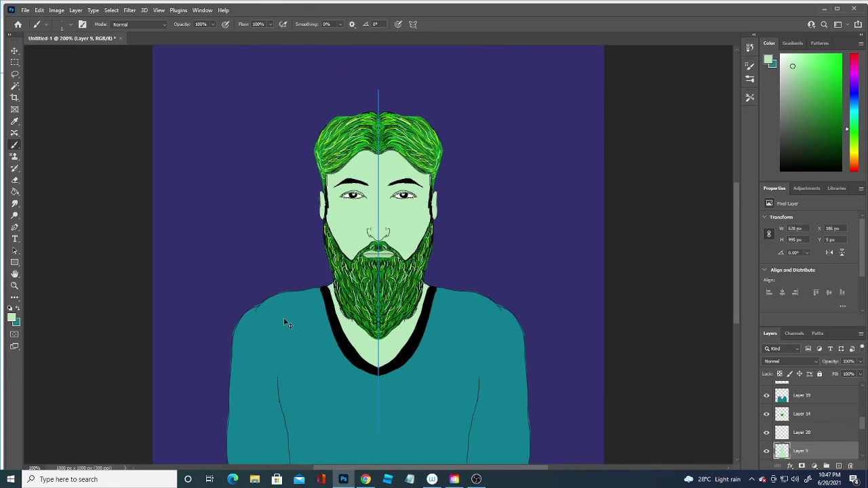
key("ctrl+minus")
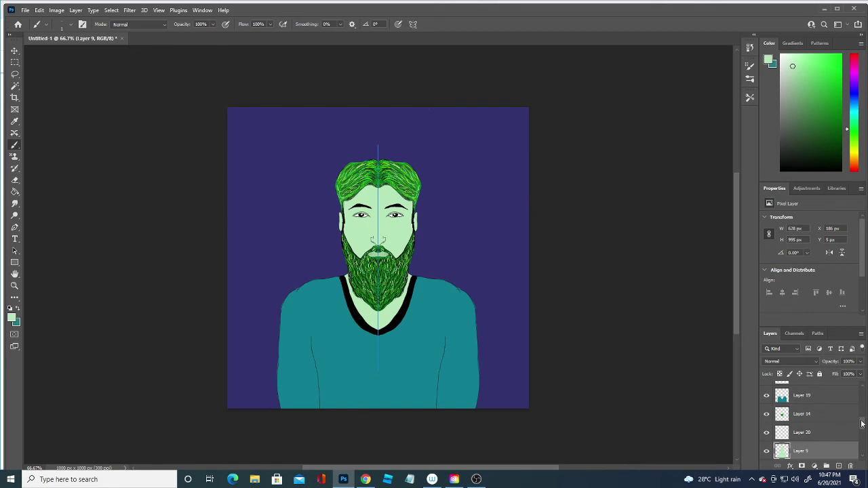
Select the purple background layer and add a new empty layer above it.
left_click(14, 51)
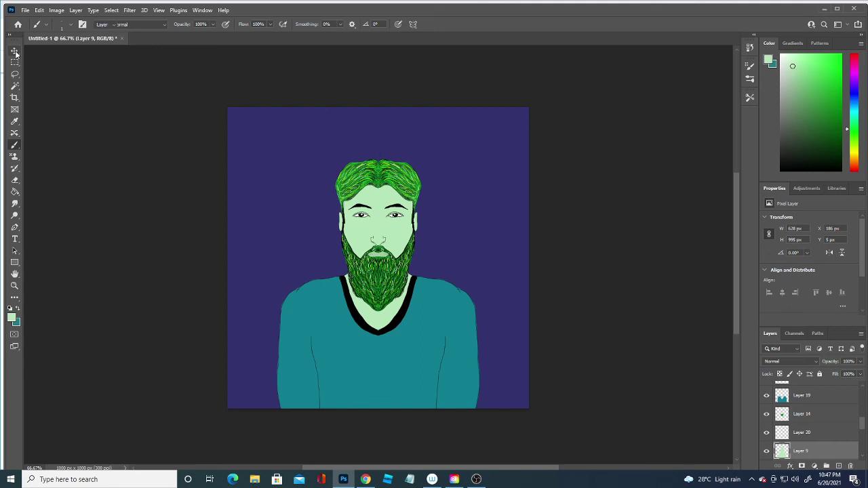
left_click(416, 358)
left_click_drag(863, 431, 863, 445)
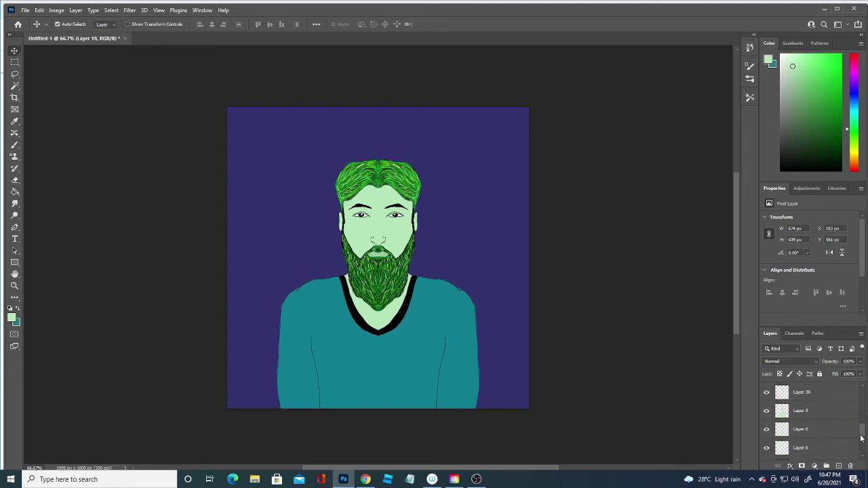
left_click(822, 427)
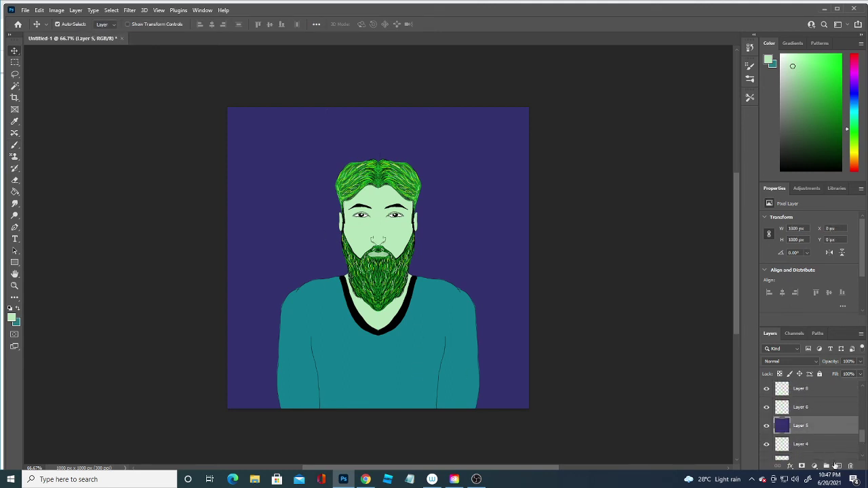
left_click(838, 466)
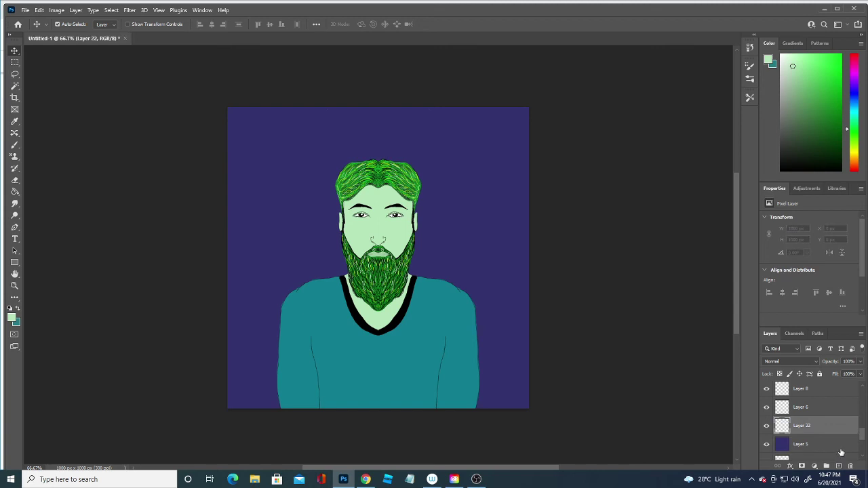
Set a darker purple sampled from the background and a 25 px brush.
left_click(11, 317)
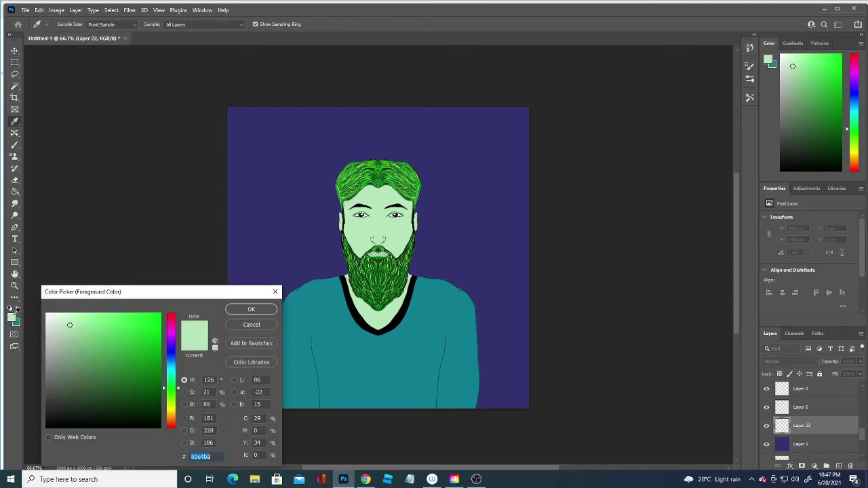
left_click(499, 343)
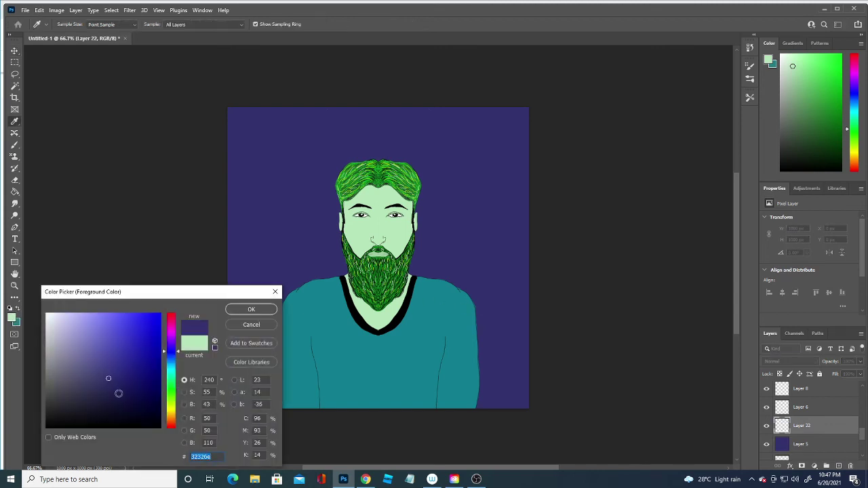
left_click(264, 311)
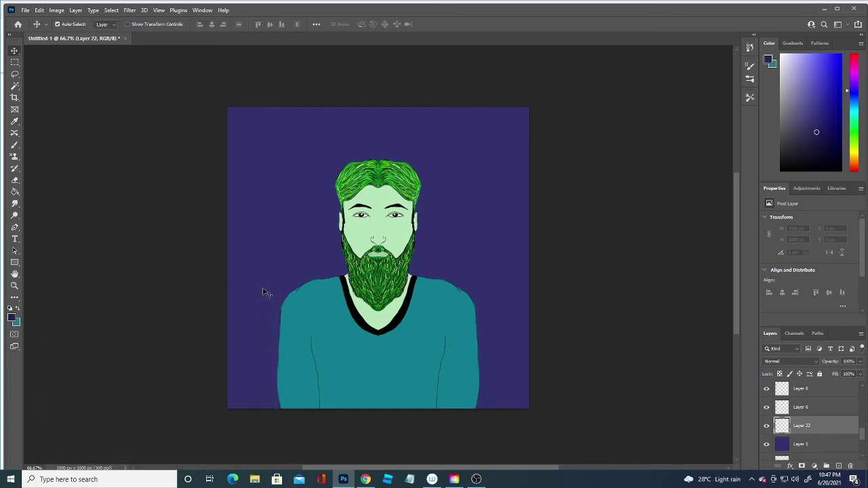
left_click(14, 144)
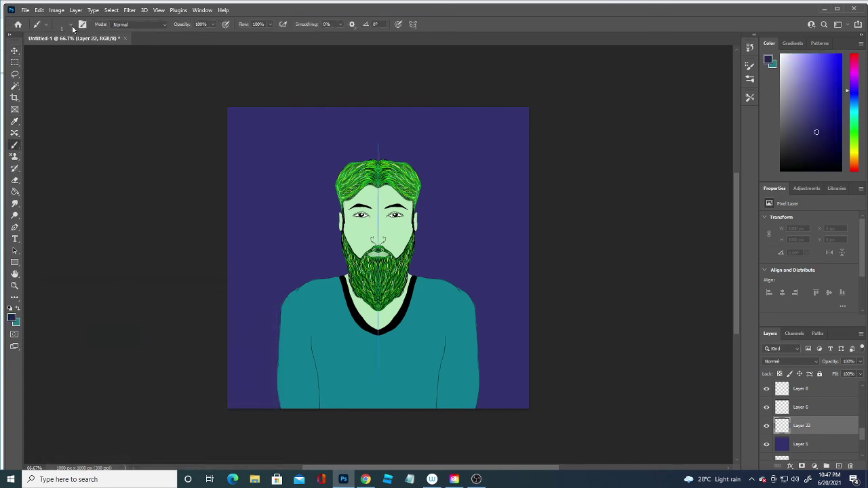
left_click(70, 24)
left_click_drag(58, 52, 62, 53)
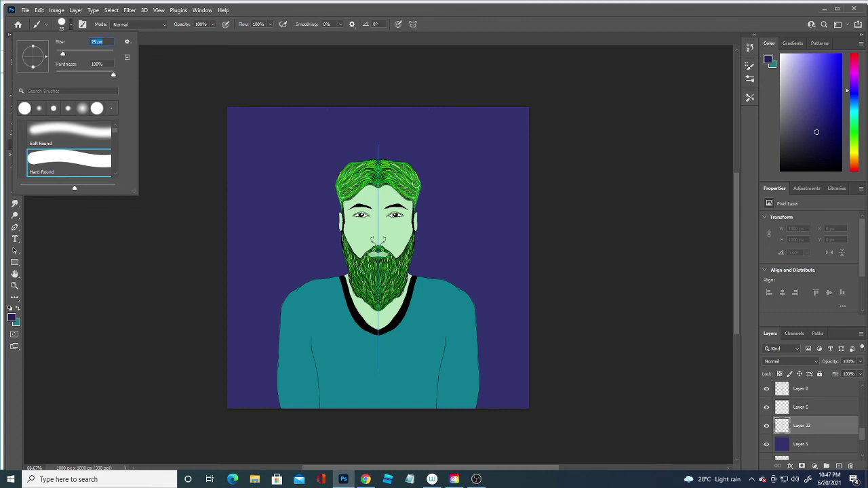
key("Return")
Undo a mirrored shadow stroke and turn symmetry painting off.
mouse_move(410, 175)
left_mouse_down()
mouse_move(425, 278)
mouse_move(482, 308)
mouse_move(480, 343)
left_mouse_up()
key("ctrl+z")
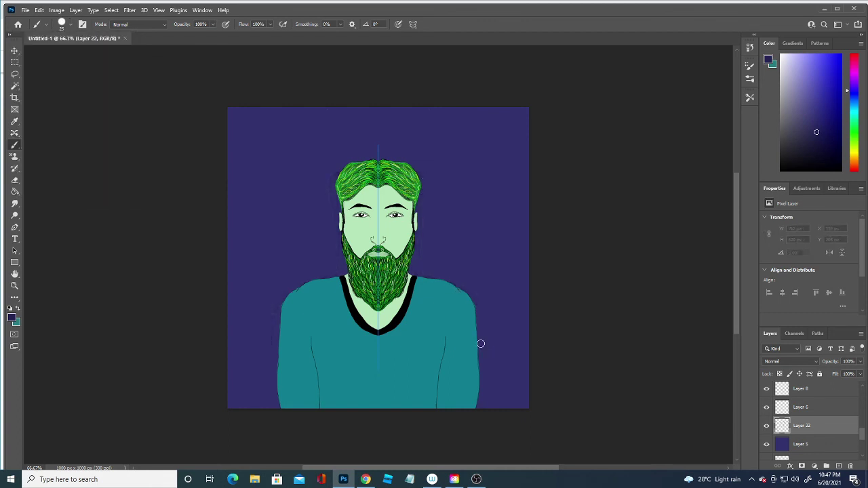
left_click(413, 23)
left_click(439, 34)
Paint the dark purple shadow above the hair and down the right neck, shoulder and arm.
mouse_move(421, 183)
left_mouse_down()
mouse_move(428, 227)
mouse_move(480, 310)
mouse_move(502, 410)
left_mouse_up()
mouse_move(495, 359)
left_mouse_down()
mouse_move(495, 407)
mouse_move(483, 407)
left_mouse_up()
mouse_move(484, 373)
left_mouse_down()
mouse_move(488, 317)
mouse_move(411, 257)
mouse_move(418, 277)
mouse_move(445, 279)
mouse_move(475, 309)
mouse_move(460, 282)
mouse_move(475, 292)
mouse_move(491, 323)
left_mouse_up()
mouse_move(425, 250)
left_mouse_down()
mouse_move(419, 204)
mouse_move(427, 249)
mouse_move(431, 194)
mouse_move(421, 175)
left_mouse_up()
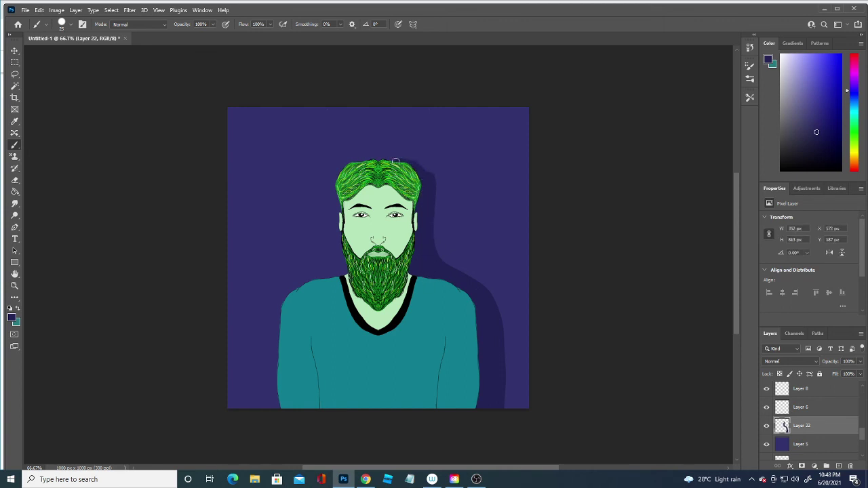
left_click_drag(396, 162, 425, 172)
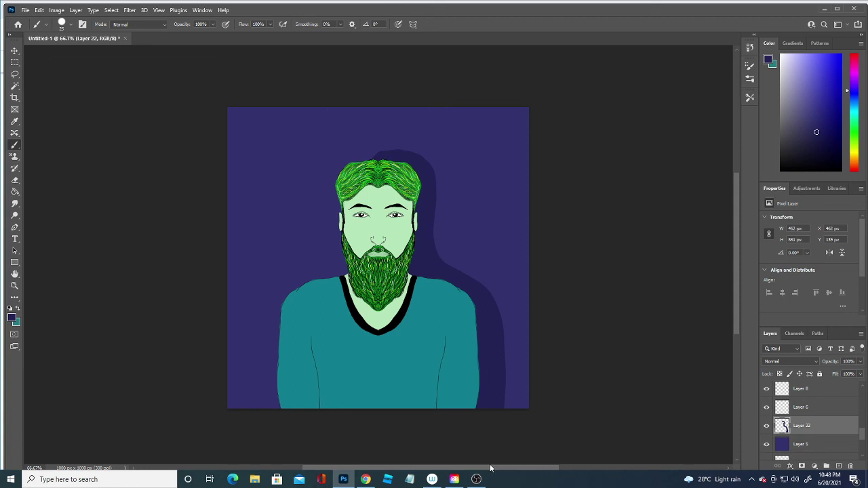
Free-transform the dark purple shadow down-left behind the head and shoulder, then nudge it slightly right.
left_click(15, 62)
right_click(433, 257)
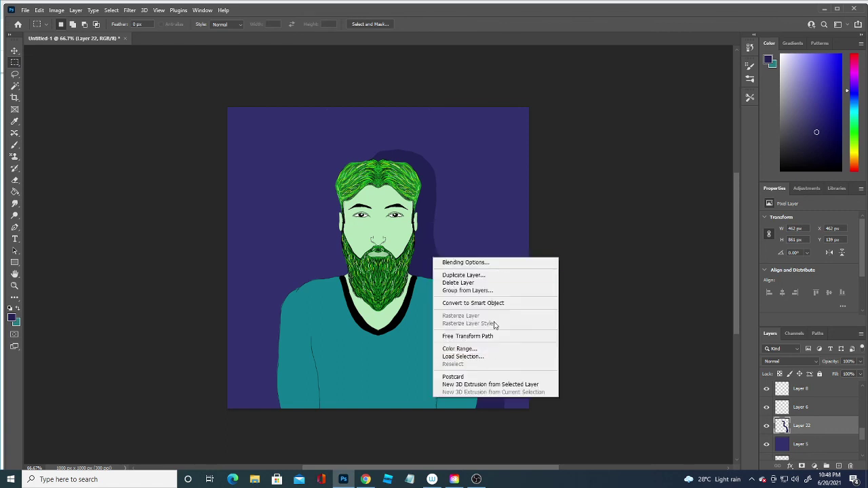
left_click(480, 336)
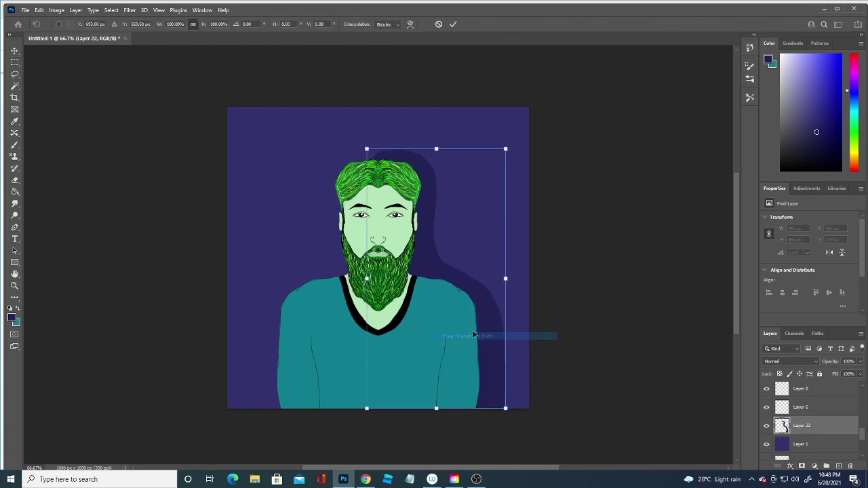
left_click_drag(479, 321, 470, 331)
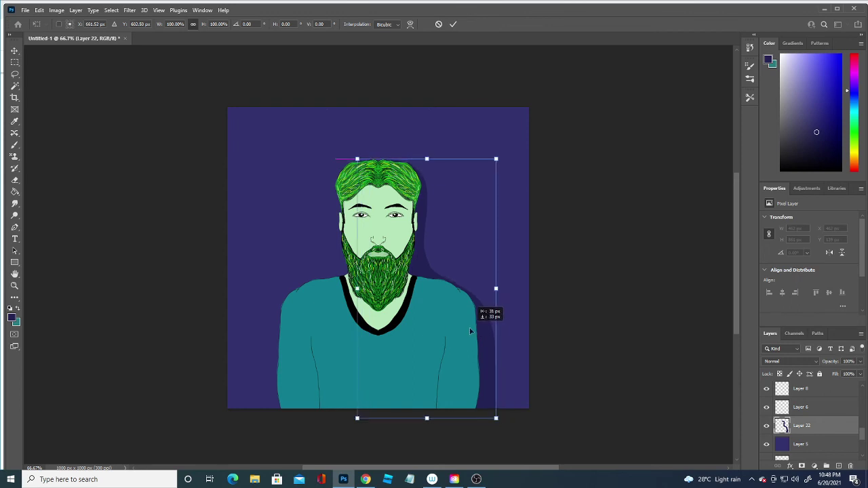
key("Return")
key("m")
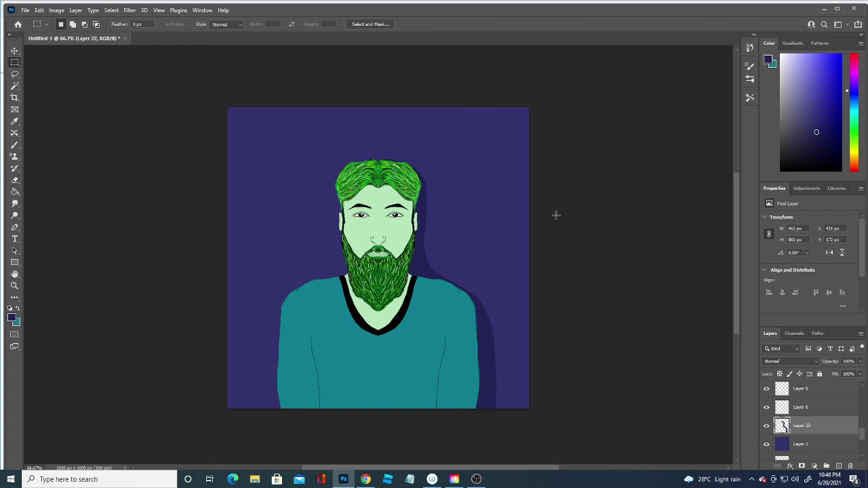
left_click(15, 51)
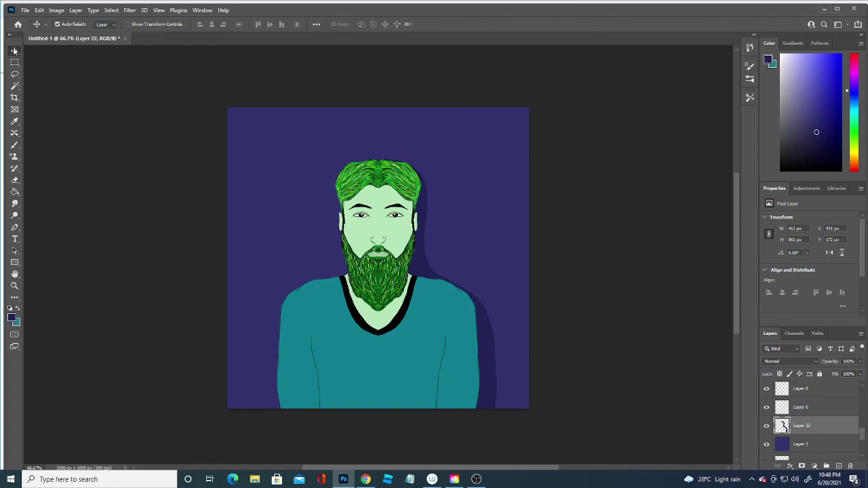
left_click_drag(422, 256, 430, 255)
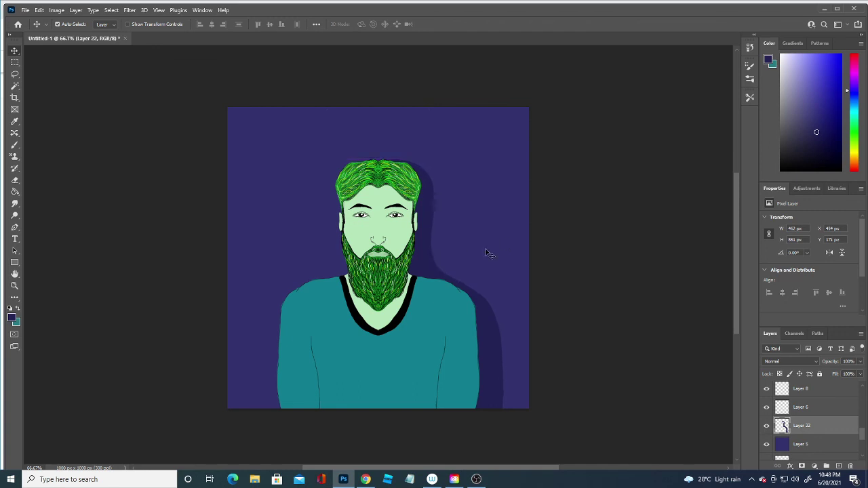
Create a new empty layer to paint on, dismissing the multiple-layers error with the Brush selected.
left_click(840, 466)
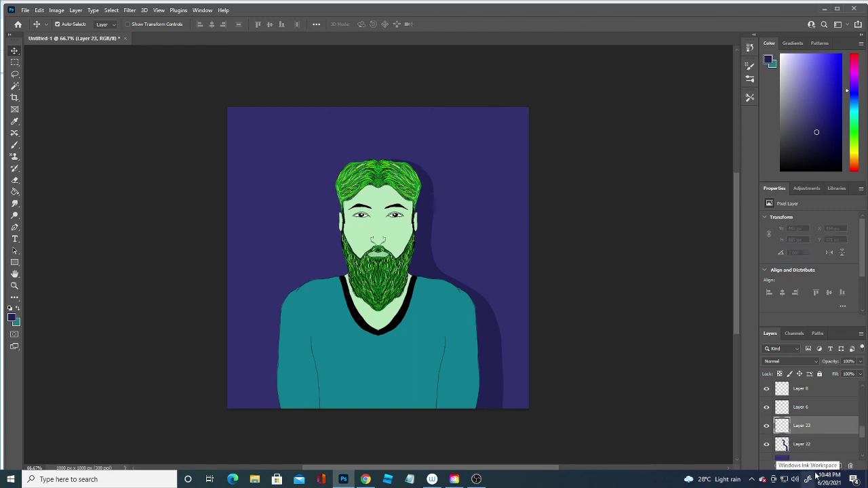
left_click_drag(800, 459, 266, 347)
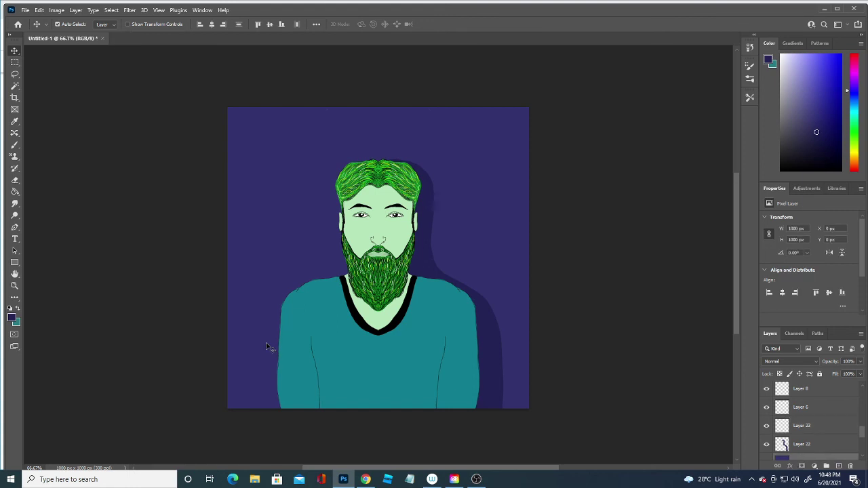
left_click(15, 145)
left_click(270, 339)
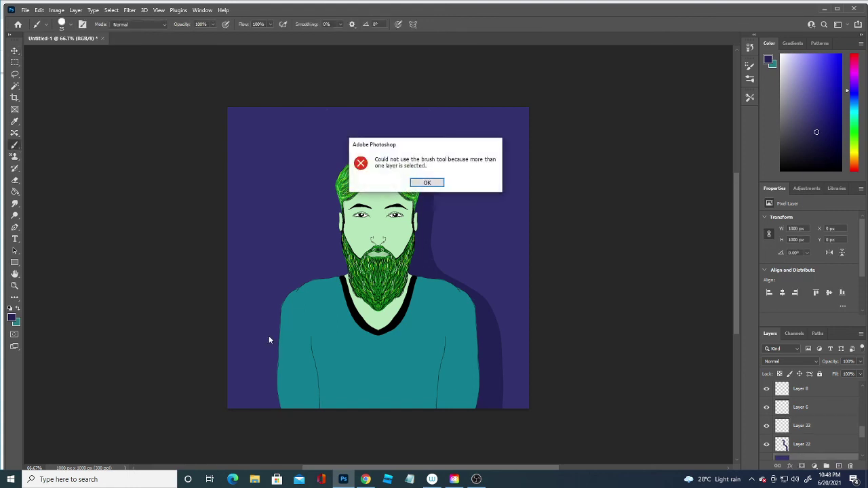
left_click(435, 182)
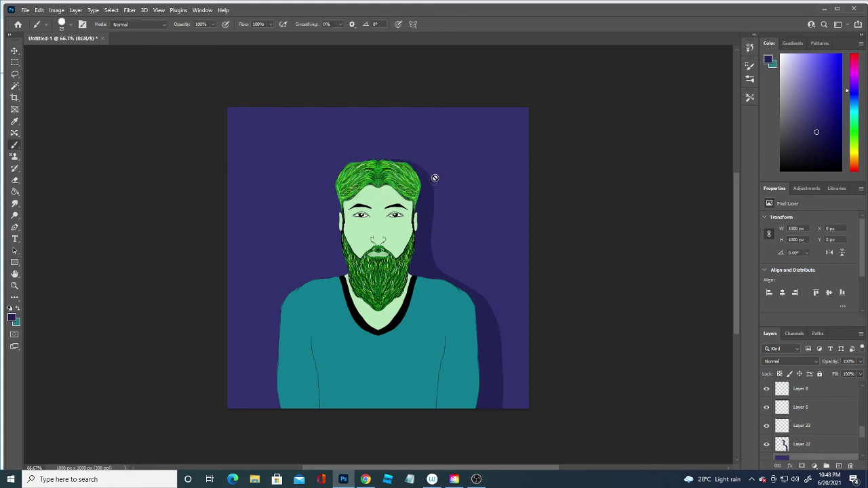
left_click(838, 465)
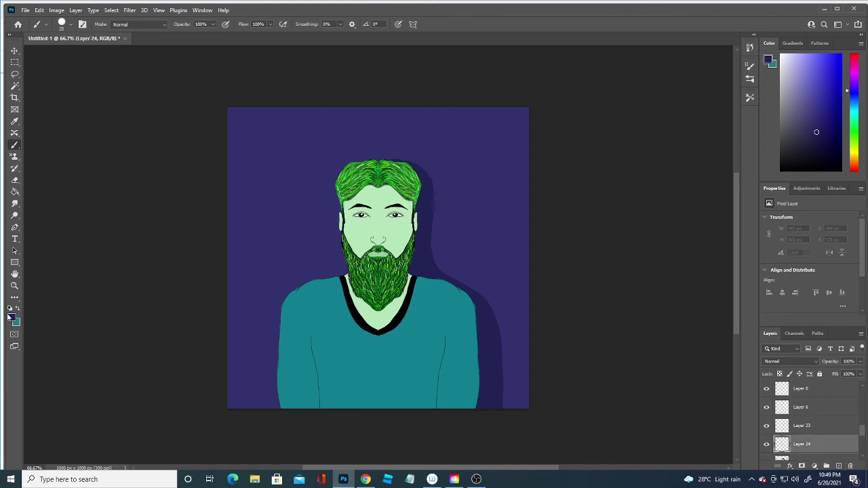
On Layer 24, paint shadow strokes by the shirt and shoulder plus left-edge accent streaks, then hide it.
mouse_move(276, 410)
left_mouse_down()
mouse_move(271, 368)
mouse_move(287, 286)
mouse_move(337, 271)
left_mouse_up()
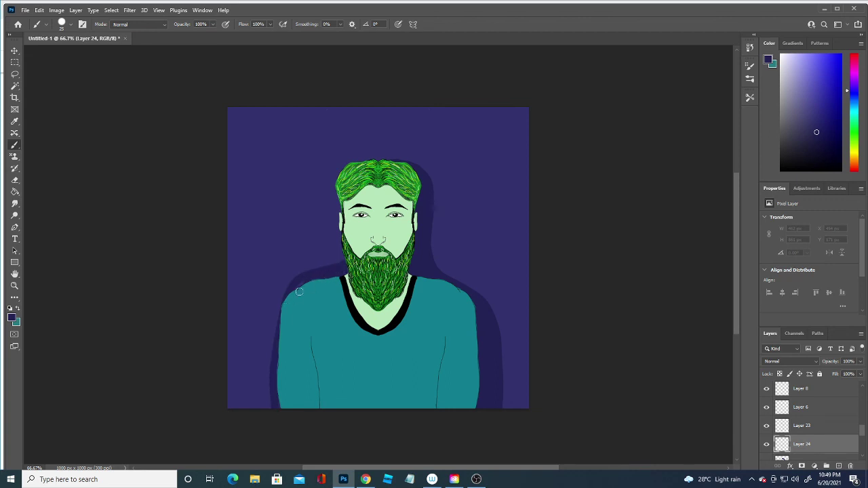
mouse_move(290, 286)
left_mouse_down()
mouse_move(256, 333)
mouse_move(273, 327)
mouse_move(236, 400)
mouse_move(281, 374)
mouse_move(269, 407)
mouse_move(265, 319)
mouse_move(290, 287)
mouse_move(246, 328)
mouse_move(221, 381)
mouse_move(219, 430)
left_mouse_up()
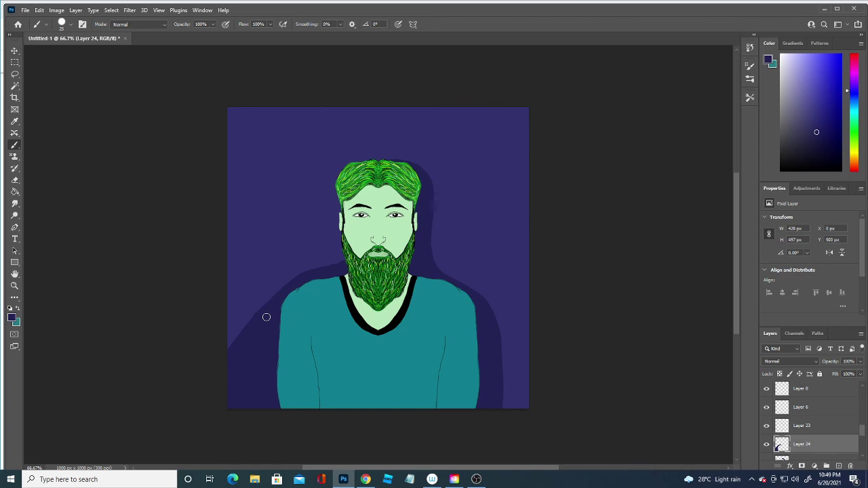
left_click_drag(225, 325, 290, 242)
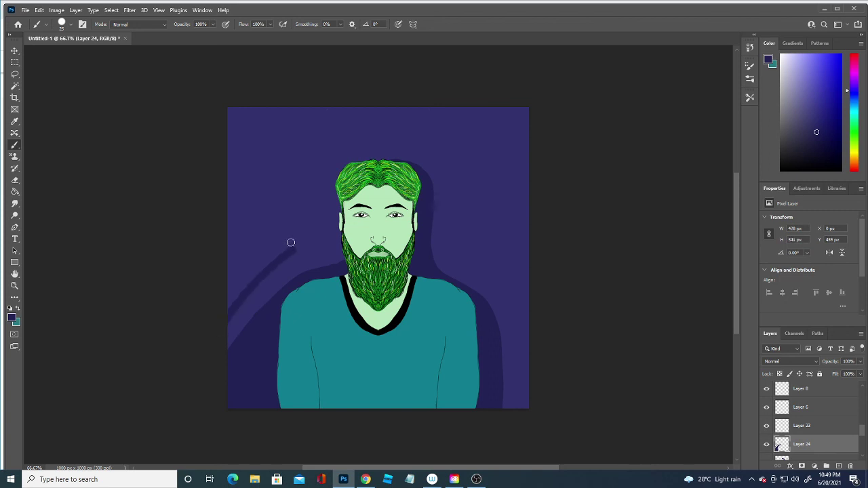
mouse_move(224, 314)
left_mouse_down()
mouse_move(297, 235)
mouse_move(242, 135)
mouse_move(211, 113)
left_mouse_up()
mouse_move(224, 201)
left_mouse_down()
mouse_move(213, 326)
mouse_move(261, 242)
mouse_move(277, 246)
mouse_move(238, 302)
left_mouse_up()
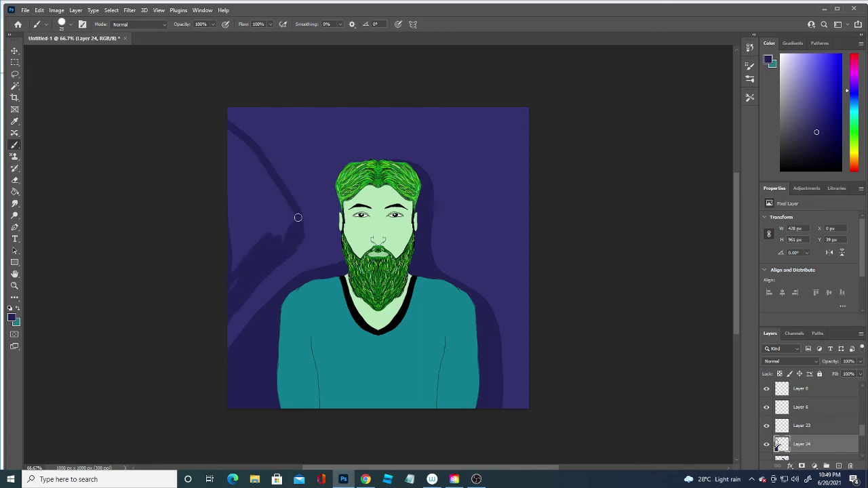
mouse_move(252, 190)
left_mouse_down()
mouse_move(242, 242)
mouse_move(225, 250)
mouse_move(260, 219)
mouse_move(231, 141)
mouse_move(241, 180)
left_mouse_up()
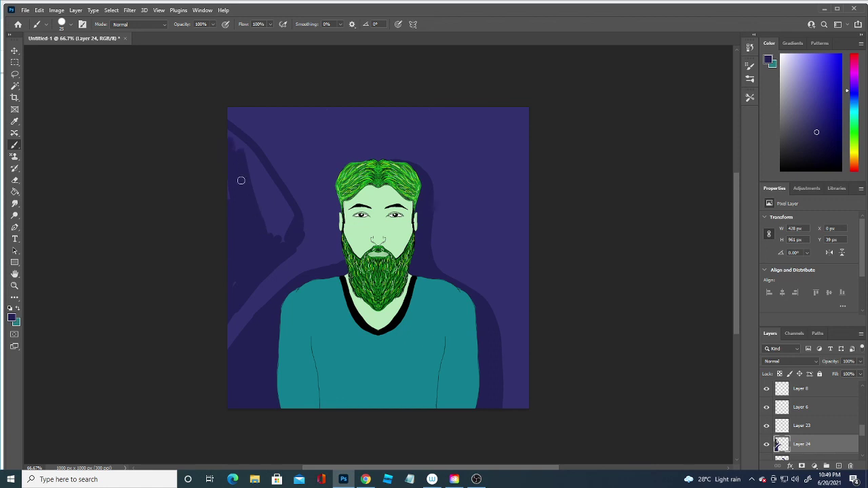
left_click(767, 444)
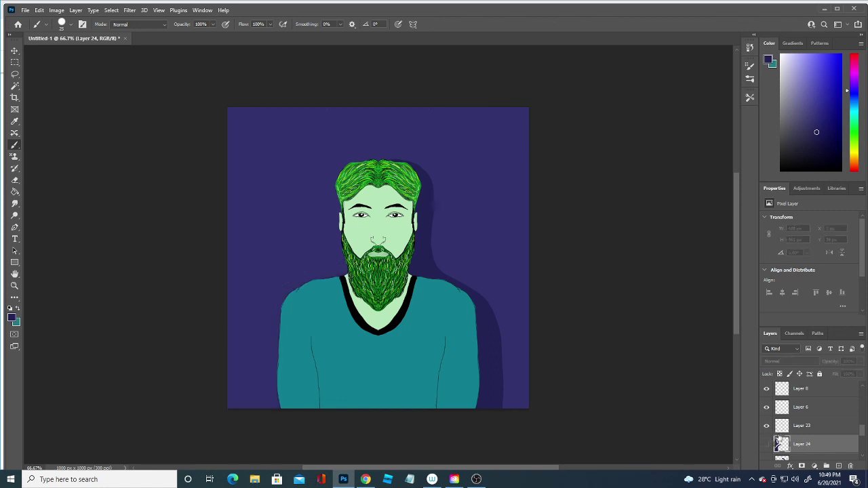